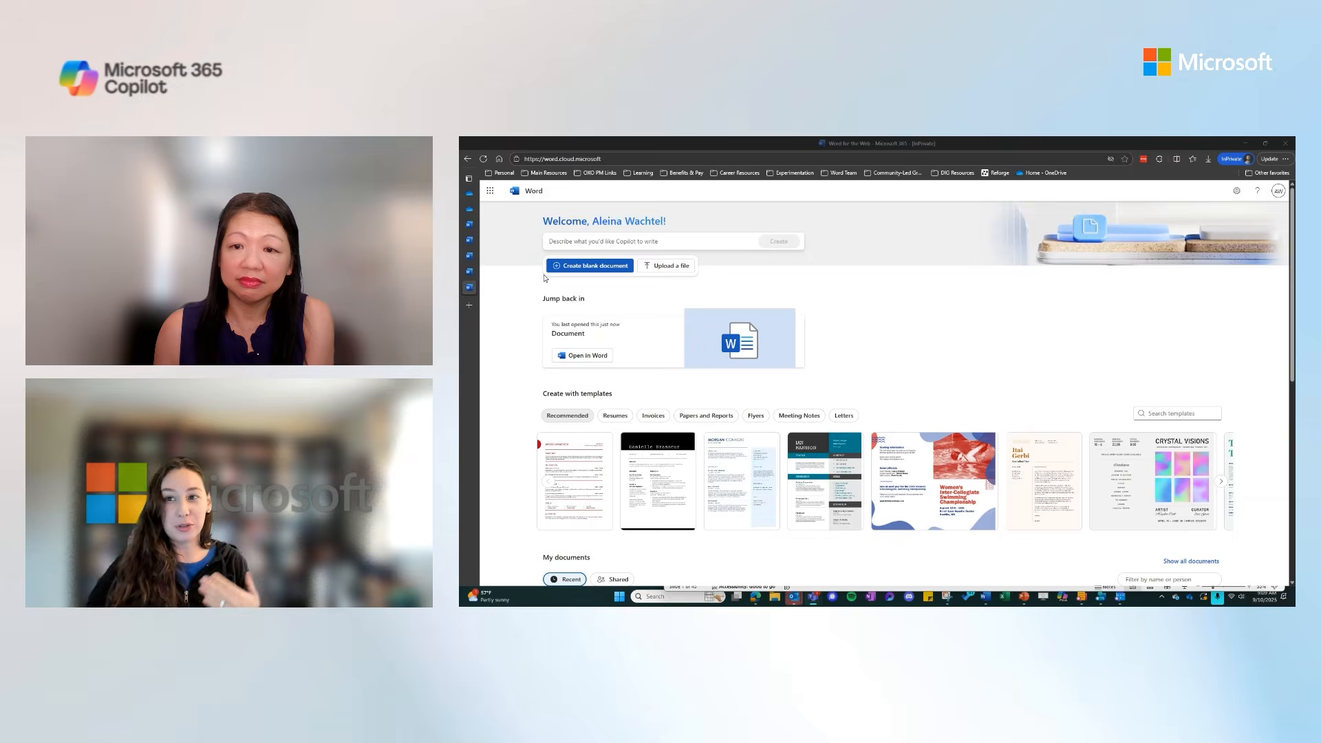
Create a new blank document from the Word start page
{"action": "scroll", "coordinate": [646, 375], "scroll_direction": "down", "scroll_amount": 2}
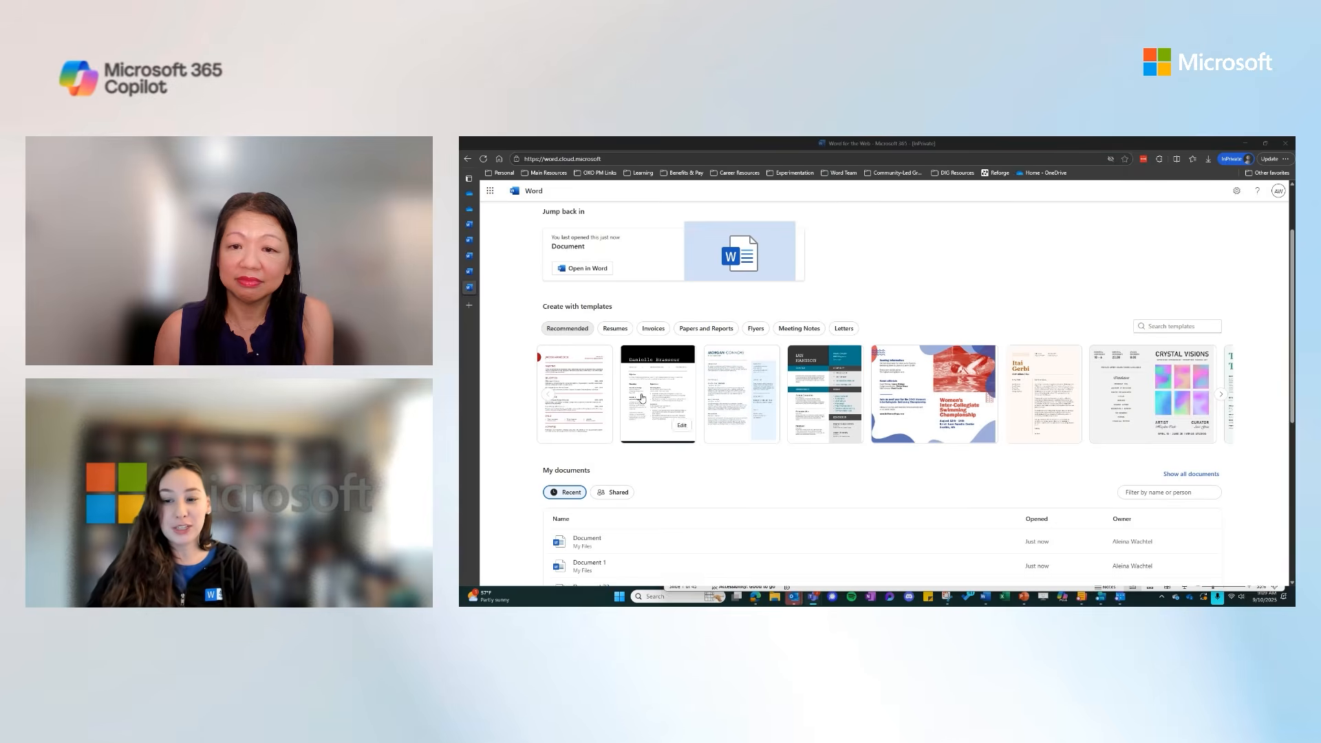
{"action": "scroll", "coordinate": [646, 374], "scroll_direction": "up", "scroll_amount": 2}
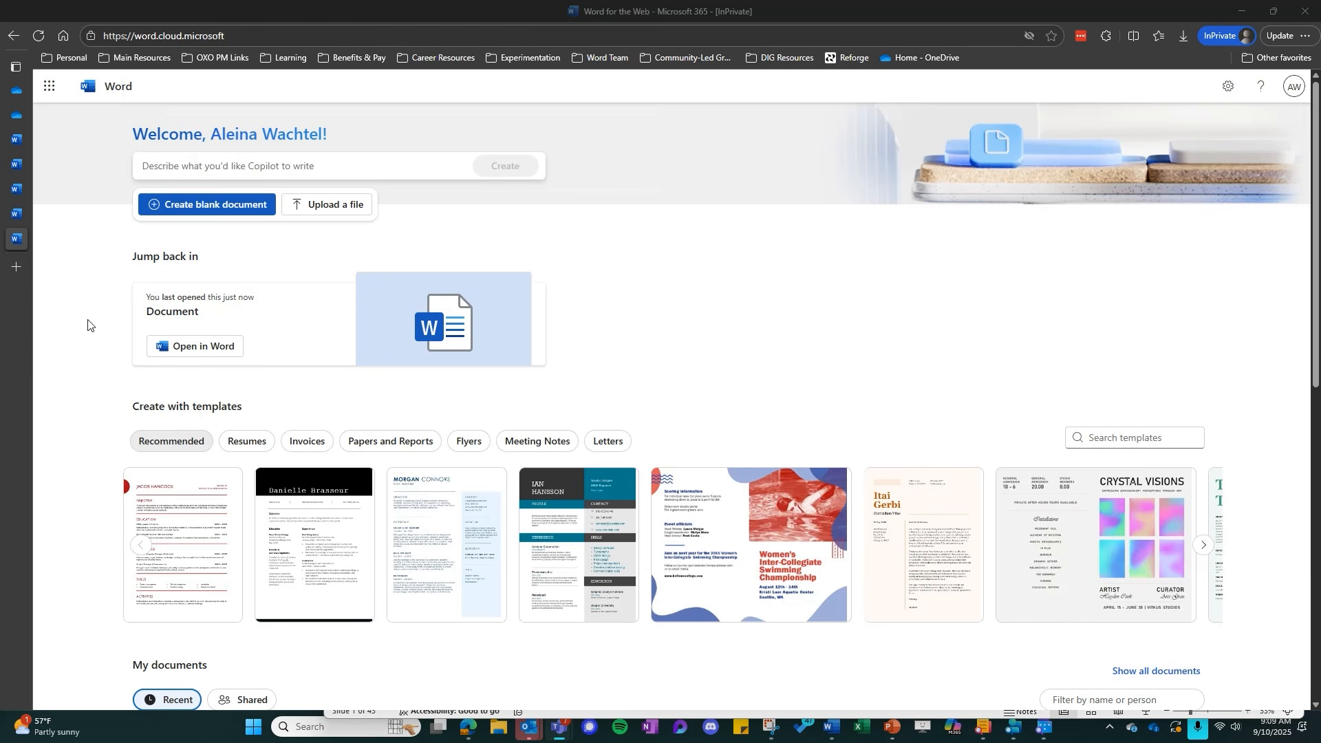
{"action": "left_click", "coordinate": [203, 206]}
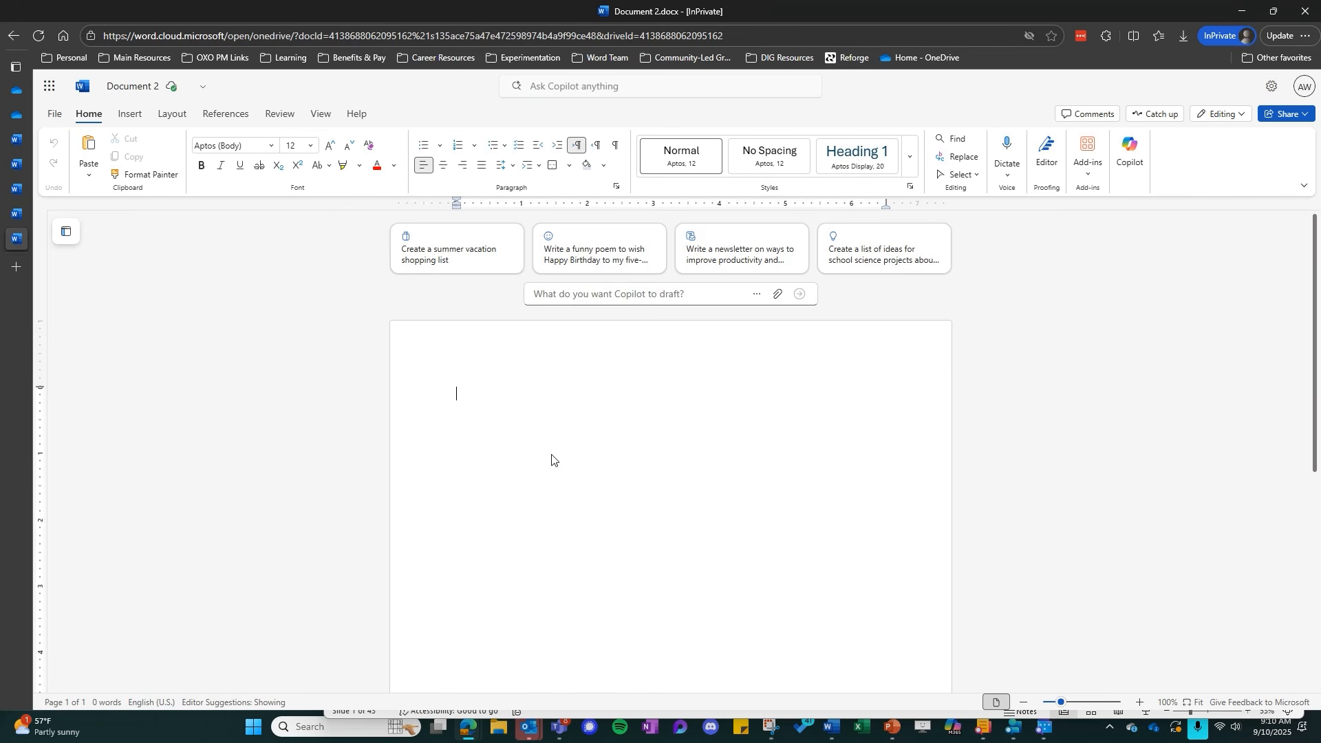
Try opening the Draft with Copilot prompt beside a line of sample text "dfg", and undo the text
{"action": "left_click", "coordinate": [463, 393]}
{"action": "type", "text": "d"}
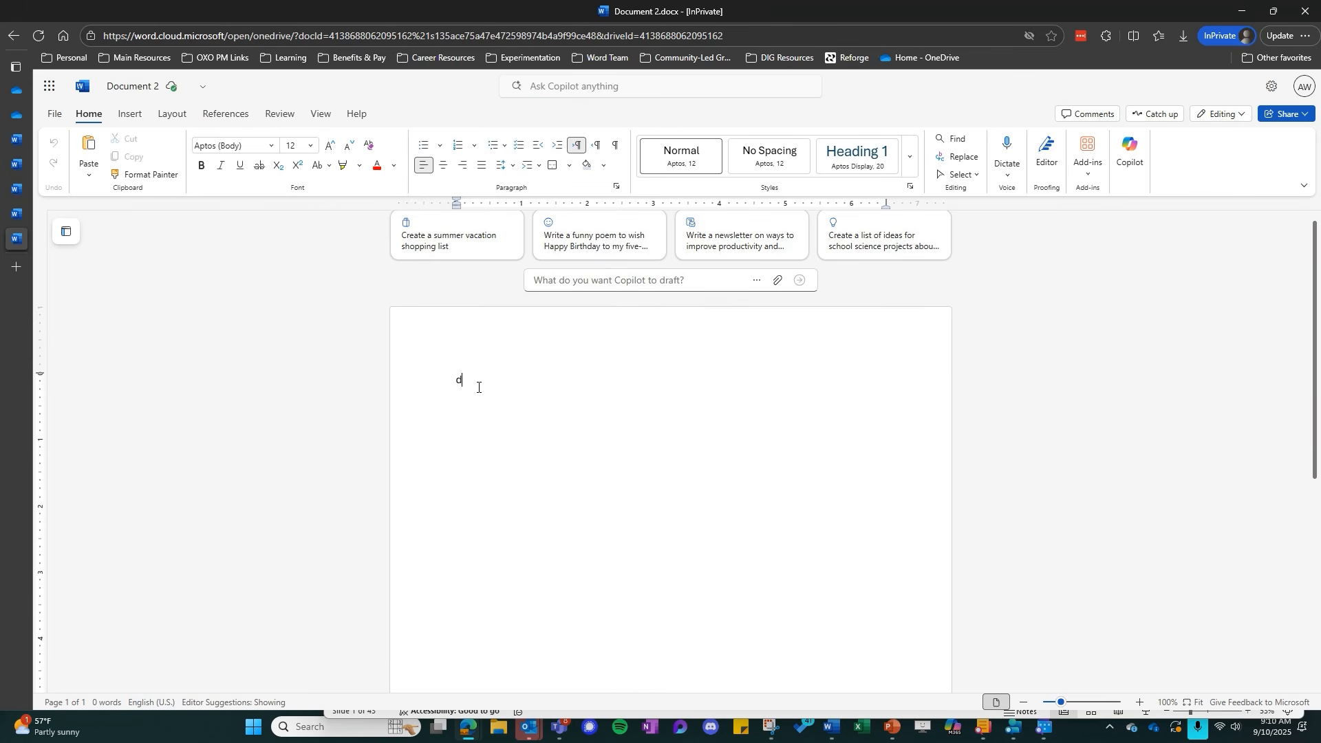
{"action": "type", "text": "fg"}
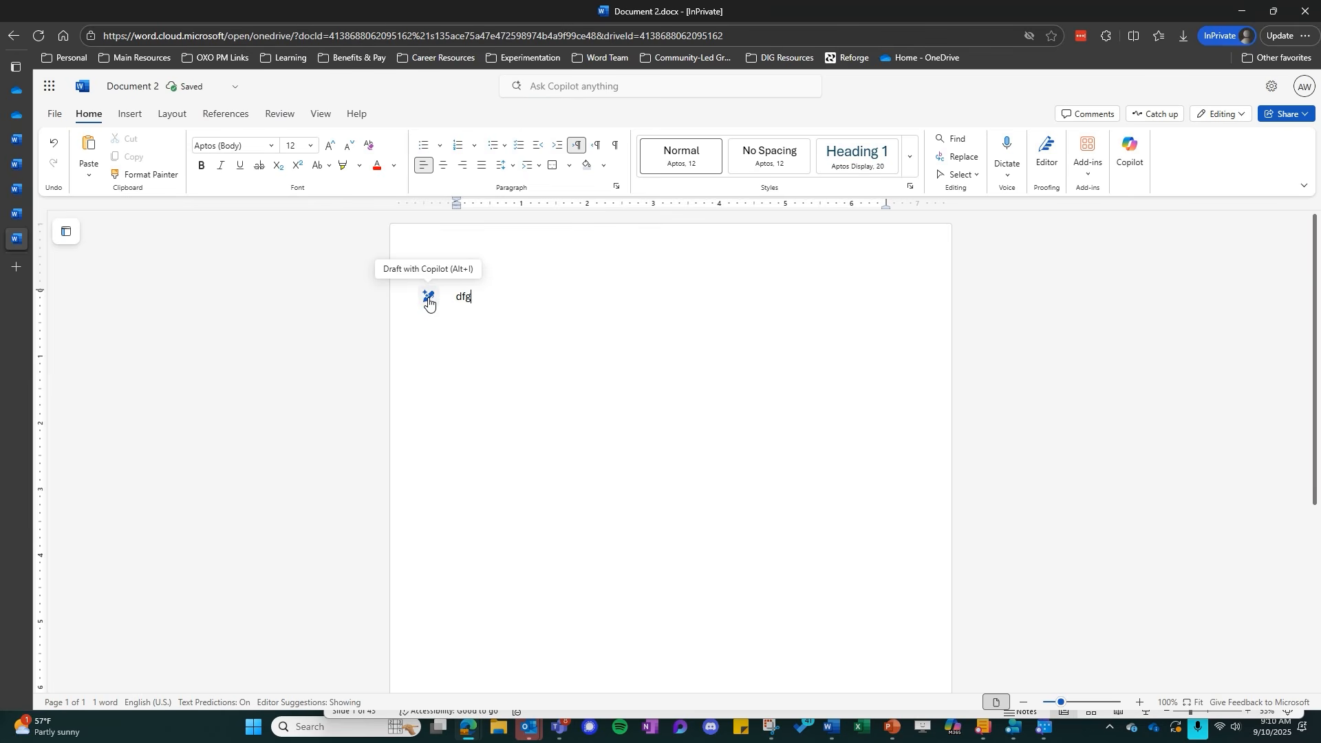
{"action": "left_click", "coordinate": [430, 305]}
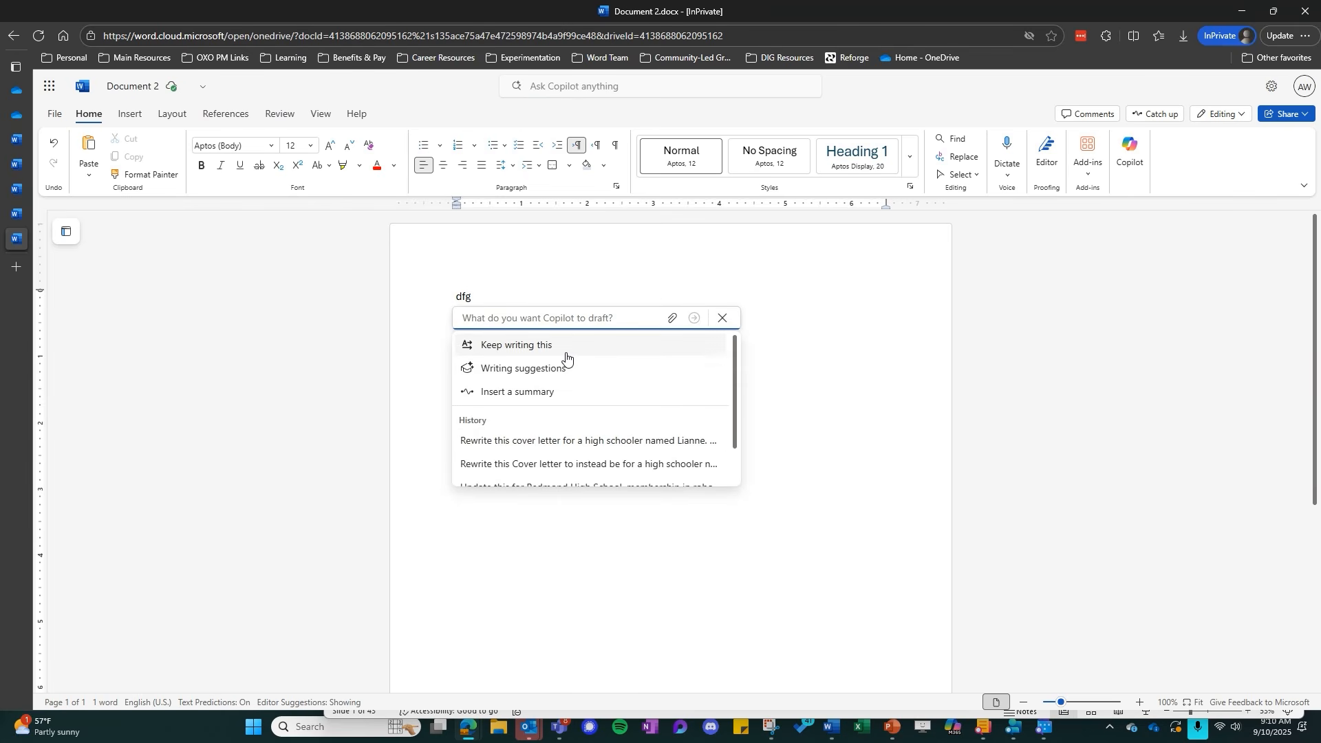
{"action": "left_click", "coordinate": [483, 295]}
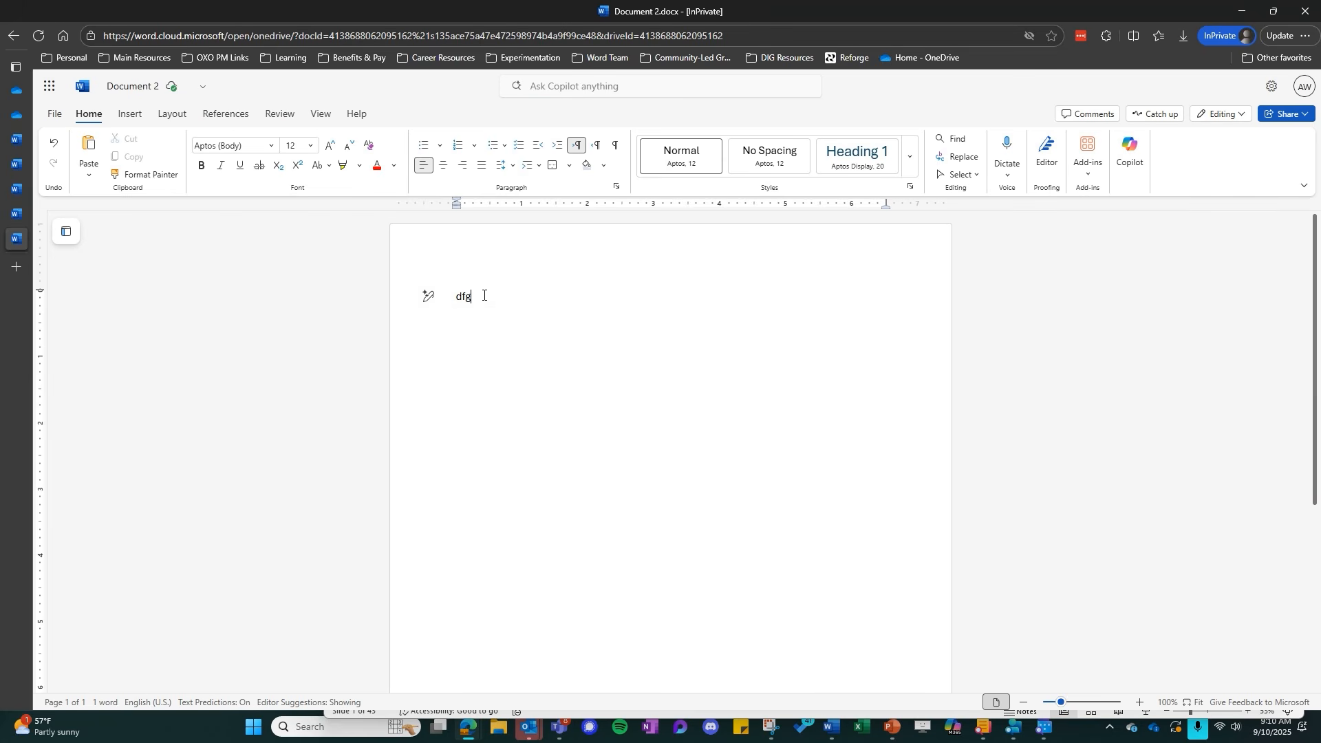
{"action": "key", "text": "ctrl+z"}
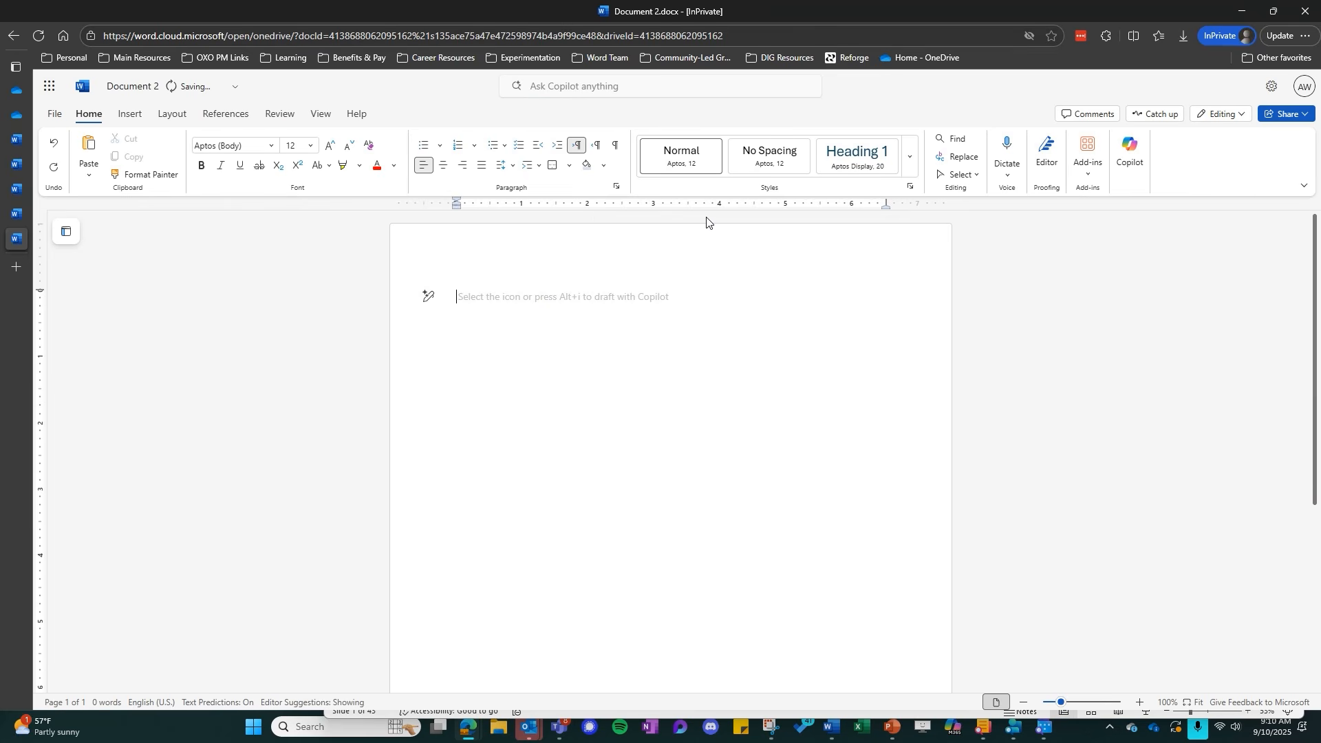
{"action": "type", "text": "sdfgsdfgsdf"}
{"action": "key", "text": "BackSpace"}
{"action": "key", "text": "BackSpace"}
{"action": "key", "text": "BackSpace"}
{"action": "key", "text": "BackSpace"}
{"action": "key", "text": "BackSpace"}
{"action": "key", "text": "BackSpace"}
{"action": "key", "text": "BackSpace"}
{"action": "key", "text": "BackSpace"}
{"action": "key", "text": "BackSpace"}
{"action": "key", "text": "BackSpace"}
{"action": "key", "text": "BackSpace"}
Have Copilot draft content in the blank document from the prompt "Brainstorm school science projects"
{"action": "left_click", "coordinate": [1140, 702]}
{"action": "left_click", "coordinate": [1140, 703]}
{"action": "left_click", "coordinate": [1140, 703]}
{"action": "left_click", "coordinate": [1140, 702]}
{"action": "left_click", "coordinate": [1139, 703]}
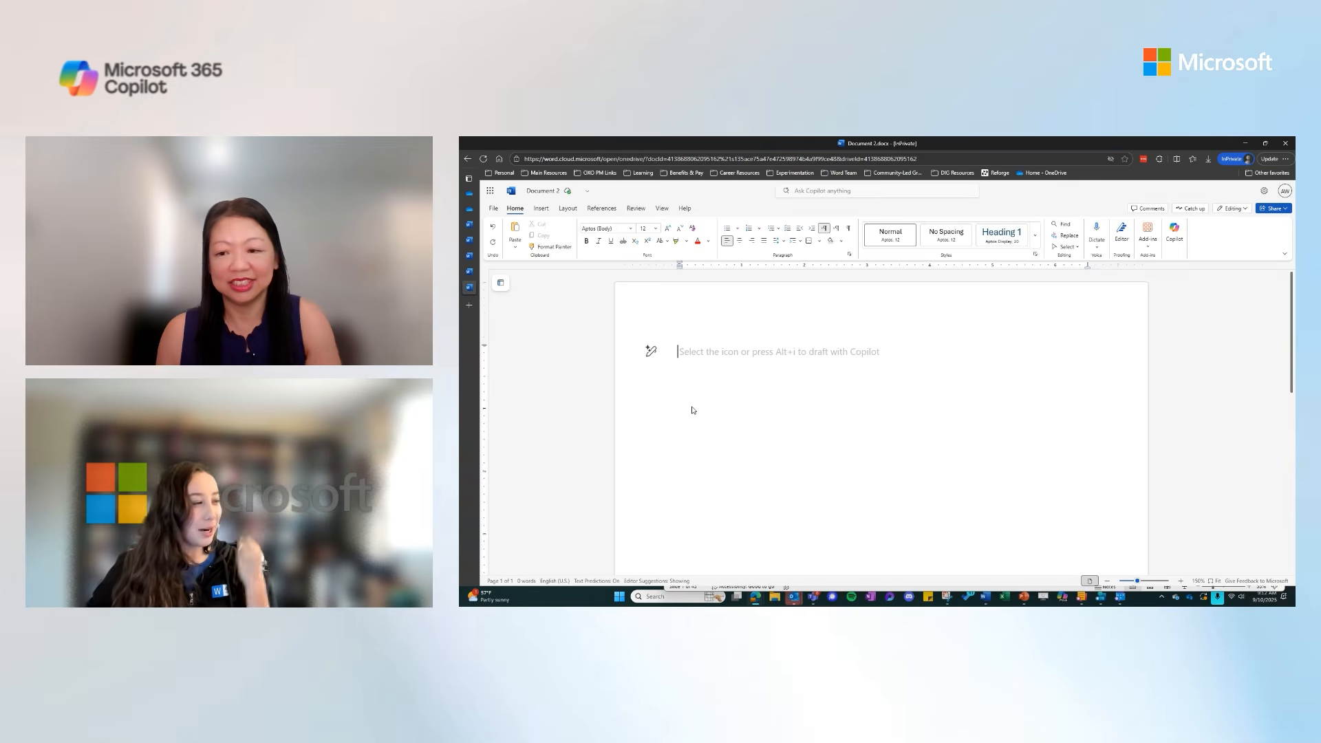
{"action": "left_click", "coordinate": [650, 351]}
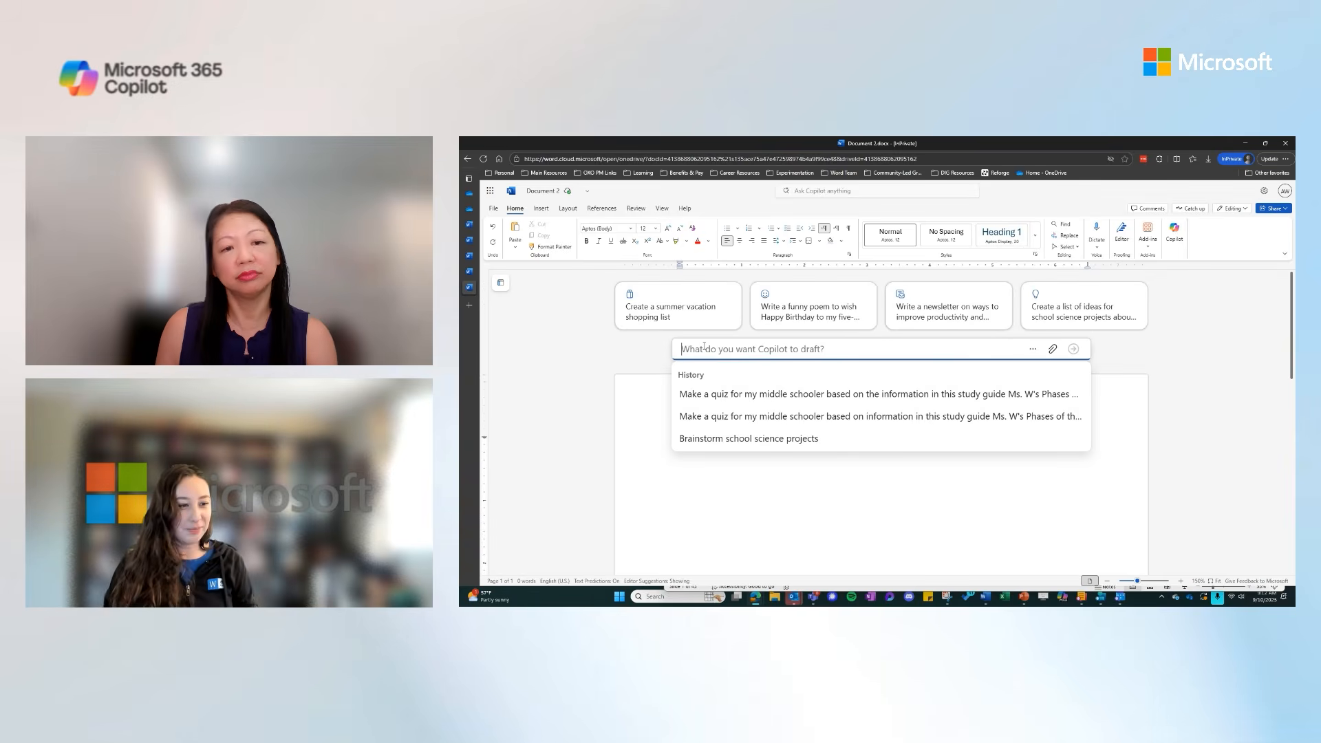
{"action": "type", "text": "Brainstormm"}
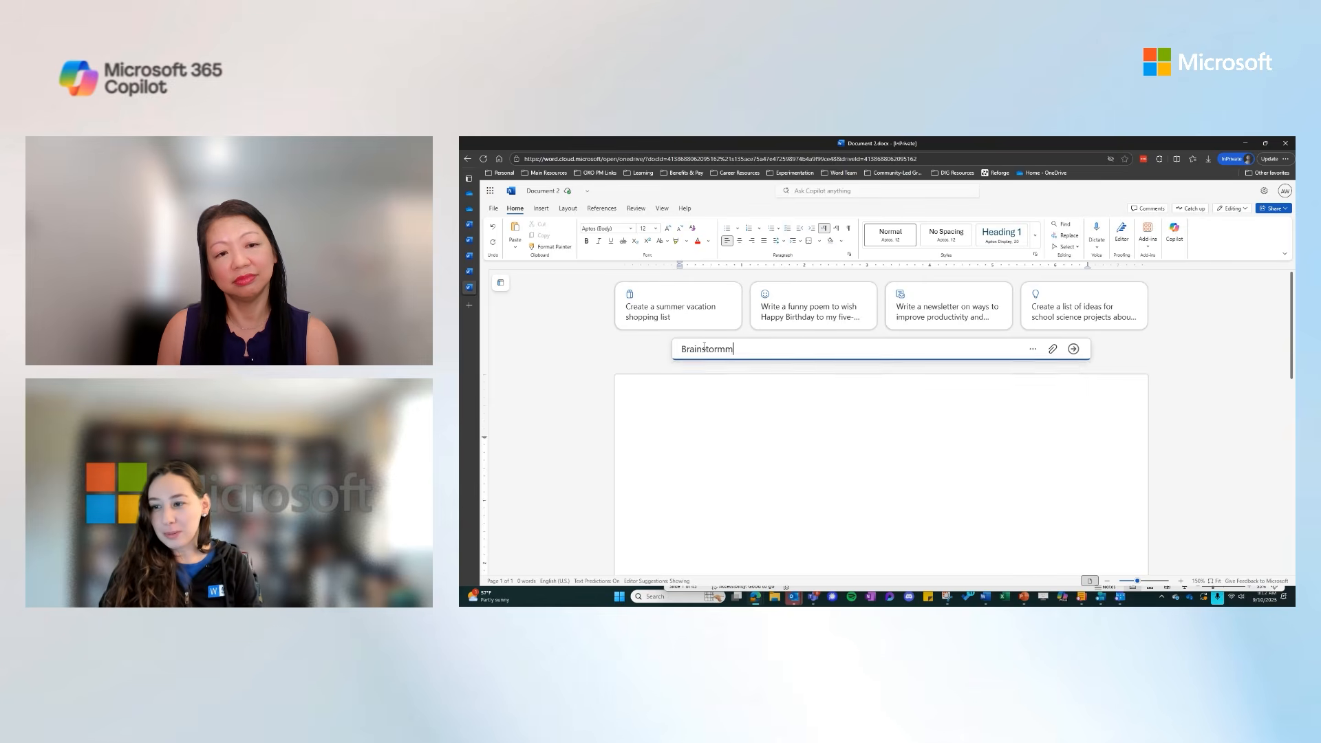
{"action": "key", "text": "BackSpace"}
{"action": "type", "text": "school science "}
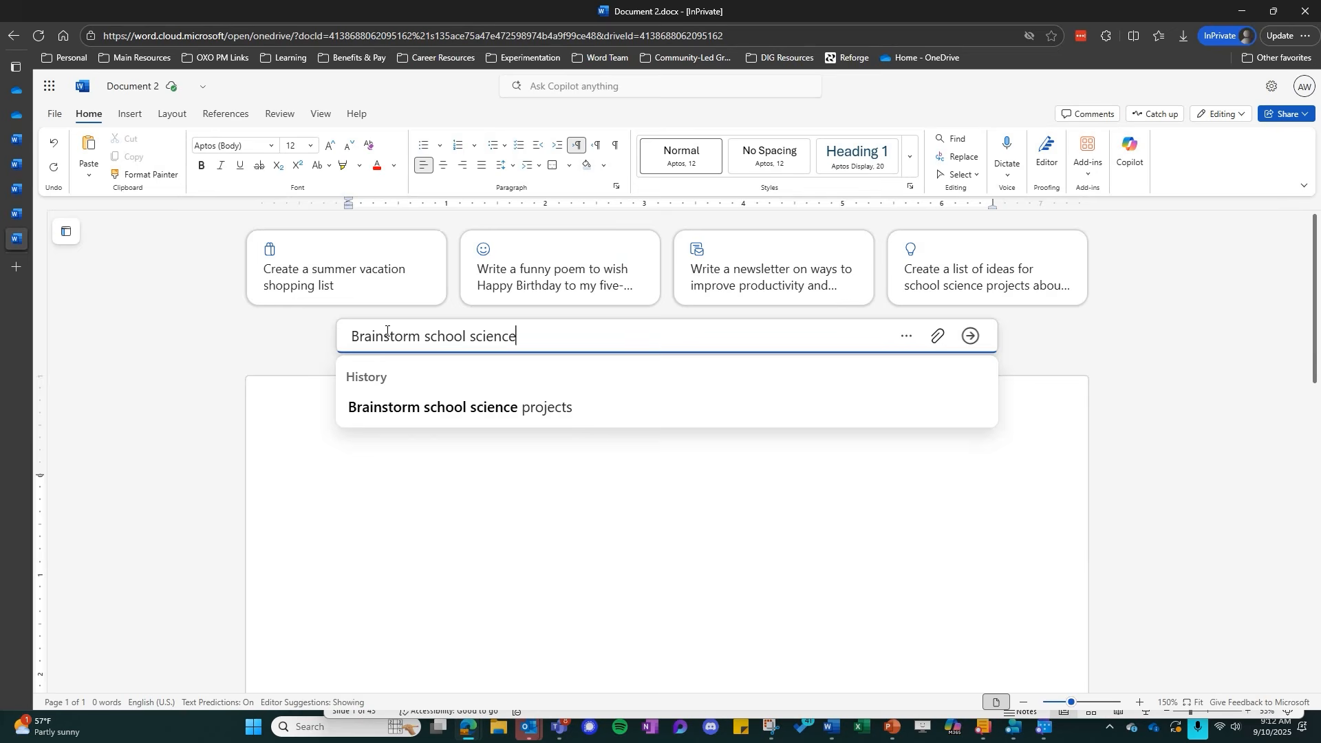
{"action": "type", "text": "proj"}
{"action": "key", "text": "BackSpace"}
{"action": "key", "text": "BackSpace"}
{"action": "key", "text": "BackSpace"}
{"action": "key", "text": "BackSpace"}
{"action": "type", "text": "projects"}
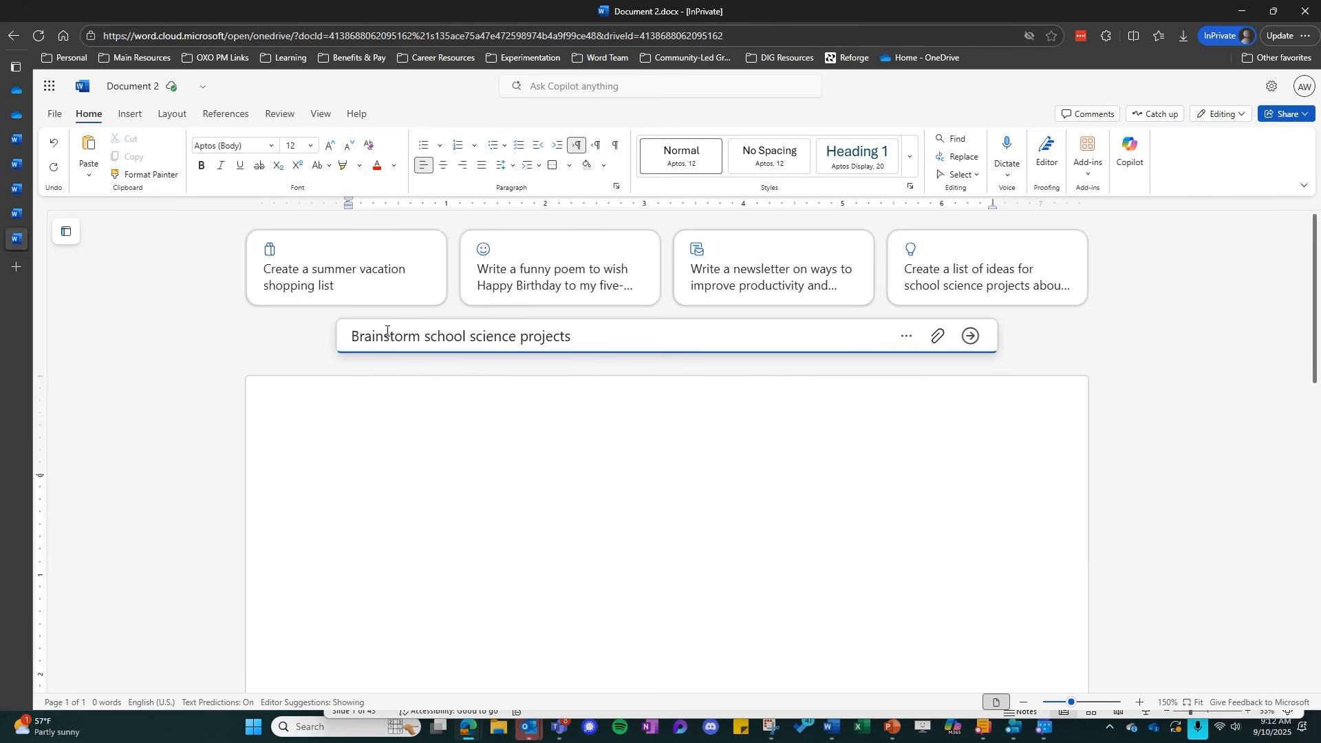
{"action": "left_click", "coordinate": [972, 336]}
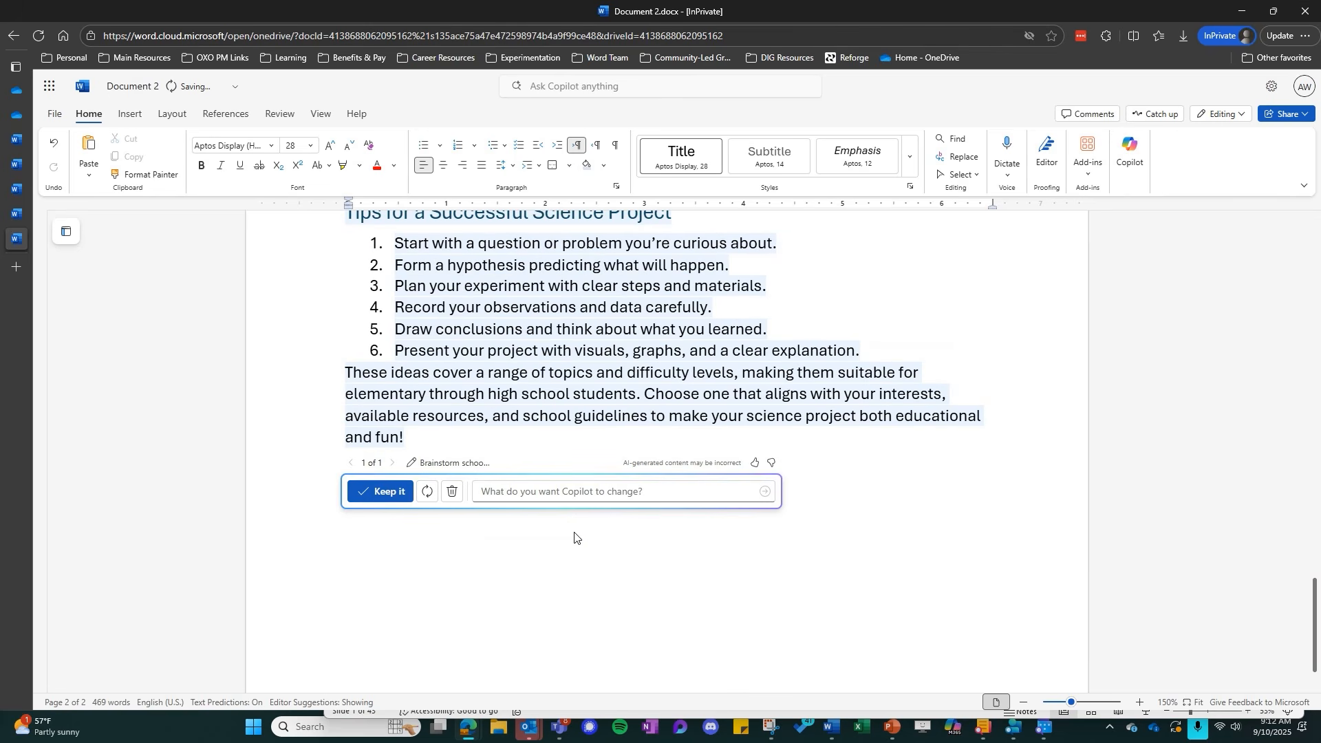
Have Copilot change the draft with the request "brainstorm some earth science school projects for my 2nd grader"
{"action": "left_click", "coordinate": [540, 491]}
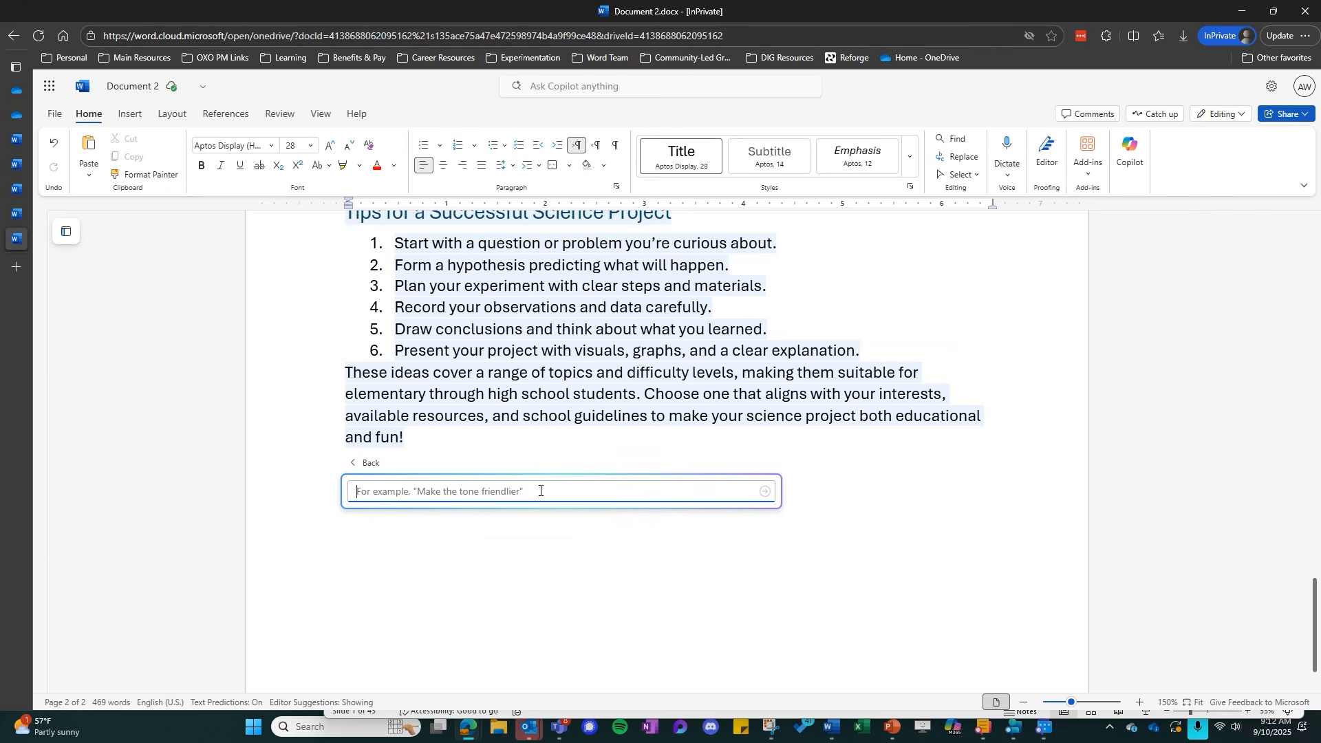
{"action": "type", "text": "brainstorm som"}
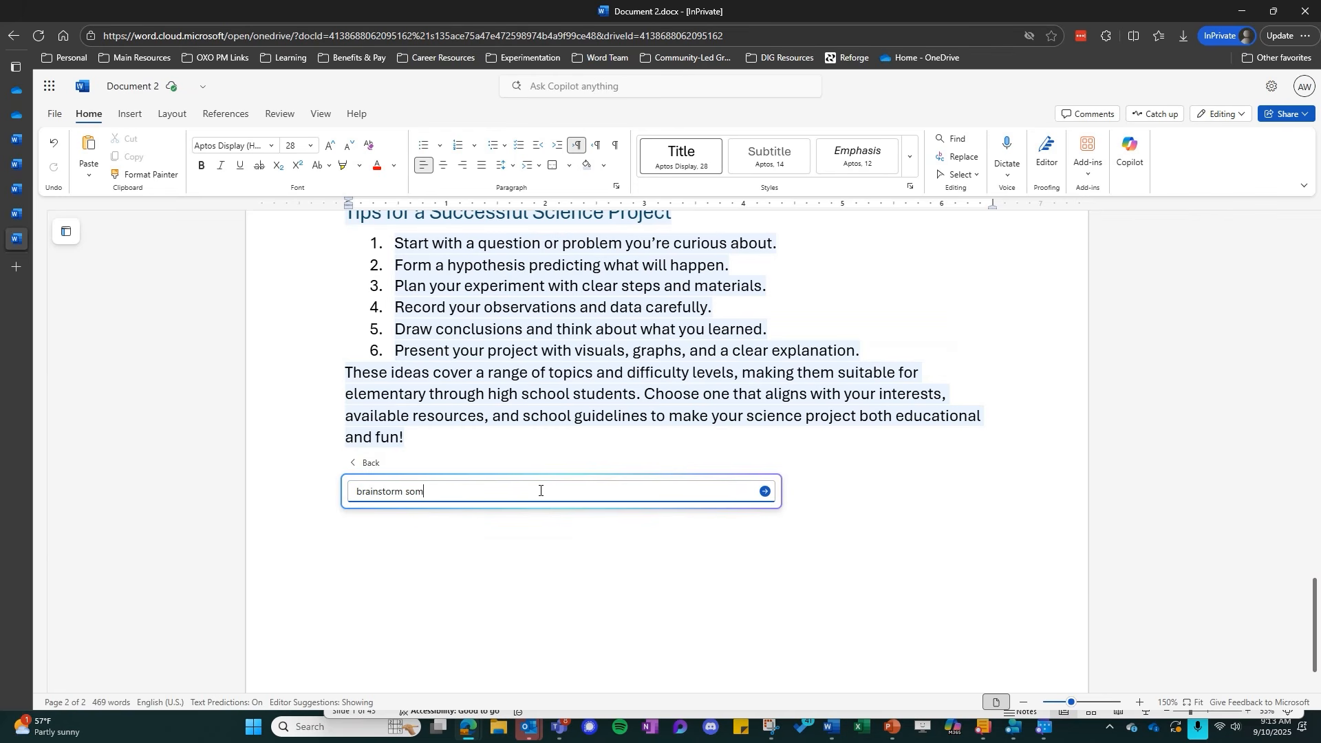
{"action": "type", "text": "e earth science school porjec"}
{"action": "key", "text": "BackSpace"}
{"action": "key", "text": "BackSpace"}
{"action": "key", "text": "BackSpace"}
{"action": "type", "text": "rojects for my 2nd grader"}
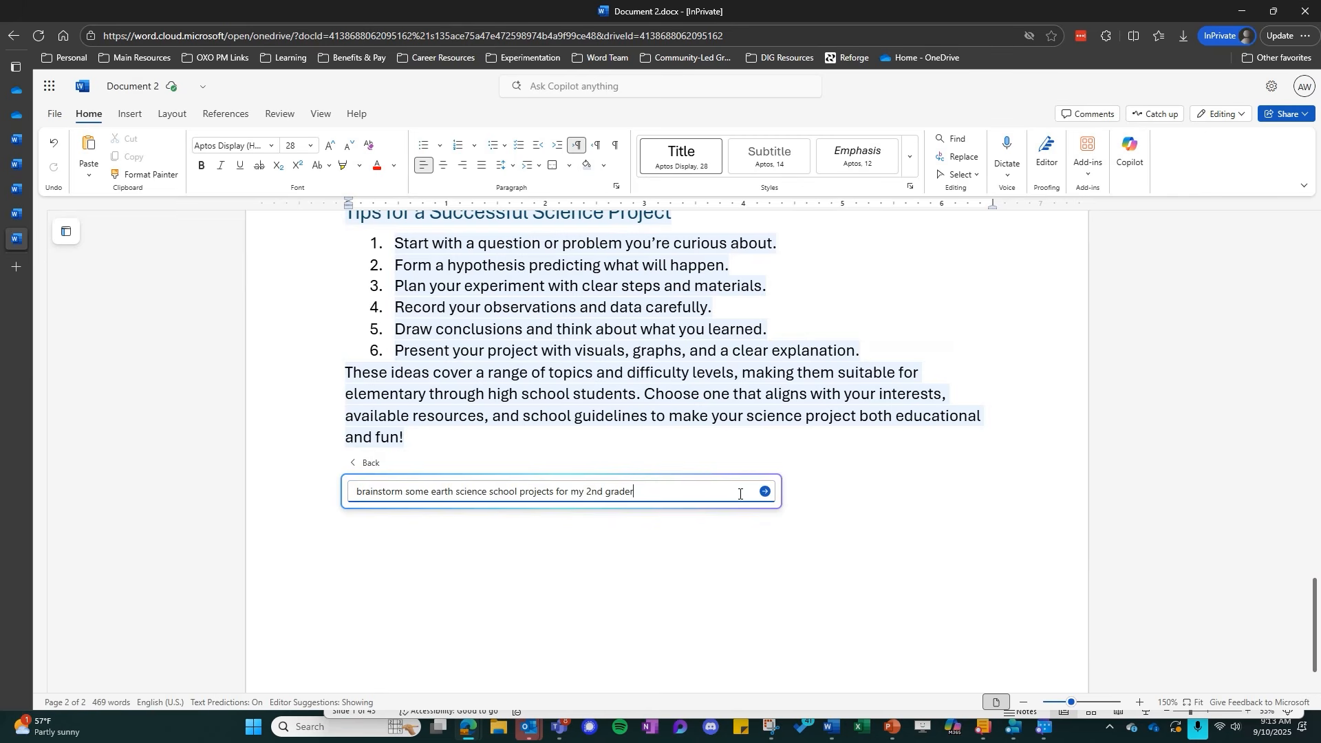
{"action": "left_click", "coordinate": [764, 492]}
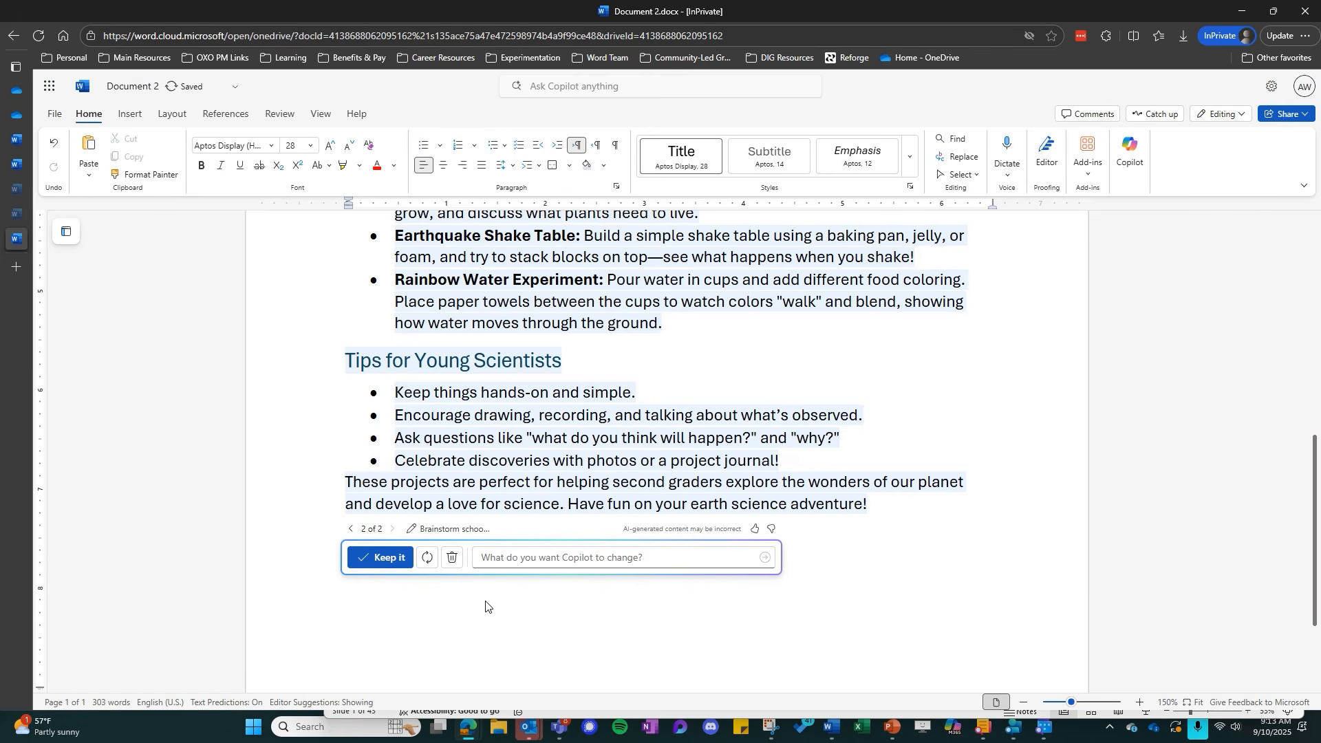
Keep the revised Copilot draft in the document and look over its list of earth science projects
{"action": "left_click", "coordinate": [390, 559]}
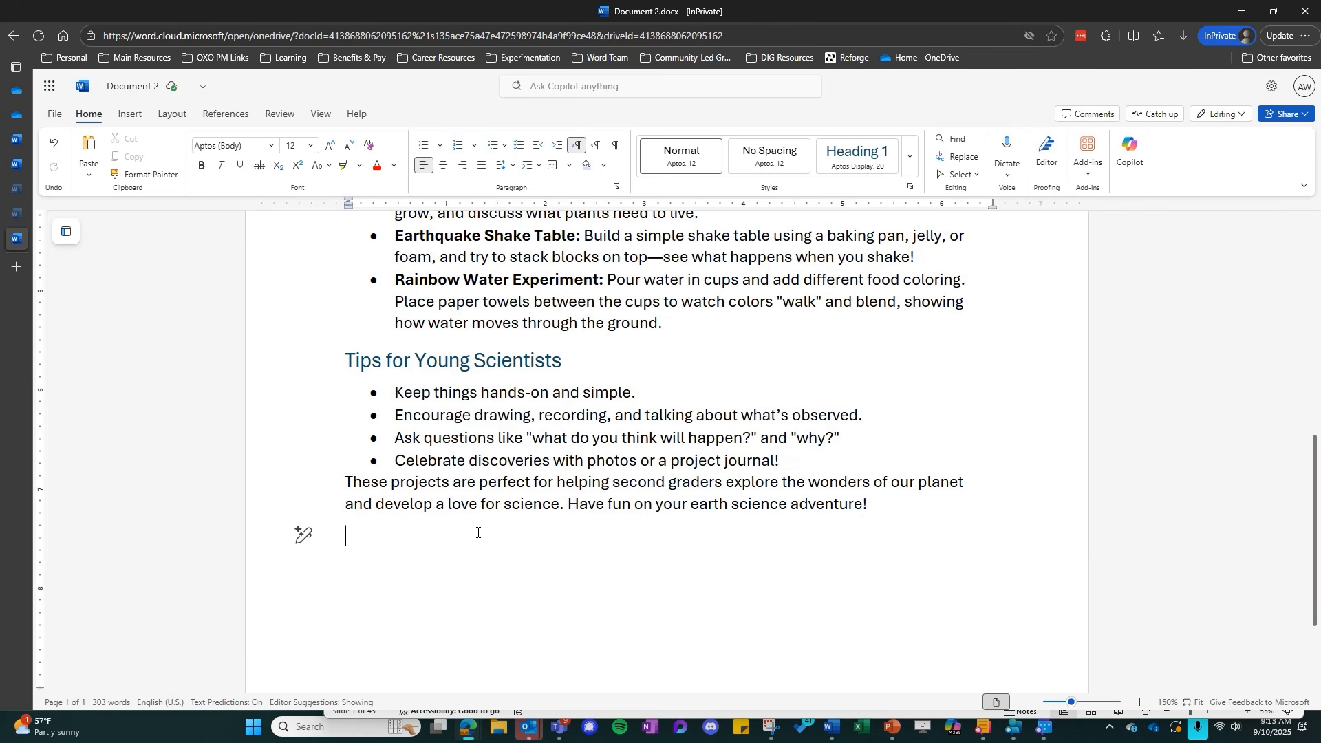
{"action": "scroll", "coordinate": [477, 556], "scroll_direction": "up", "scroll_amount": 6}
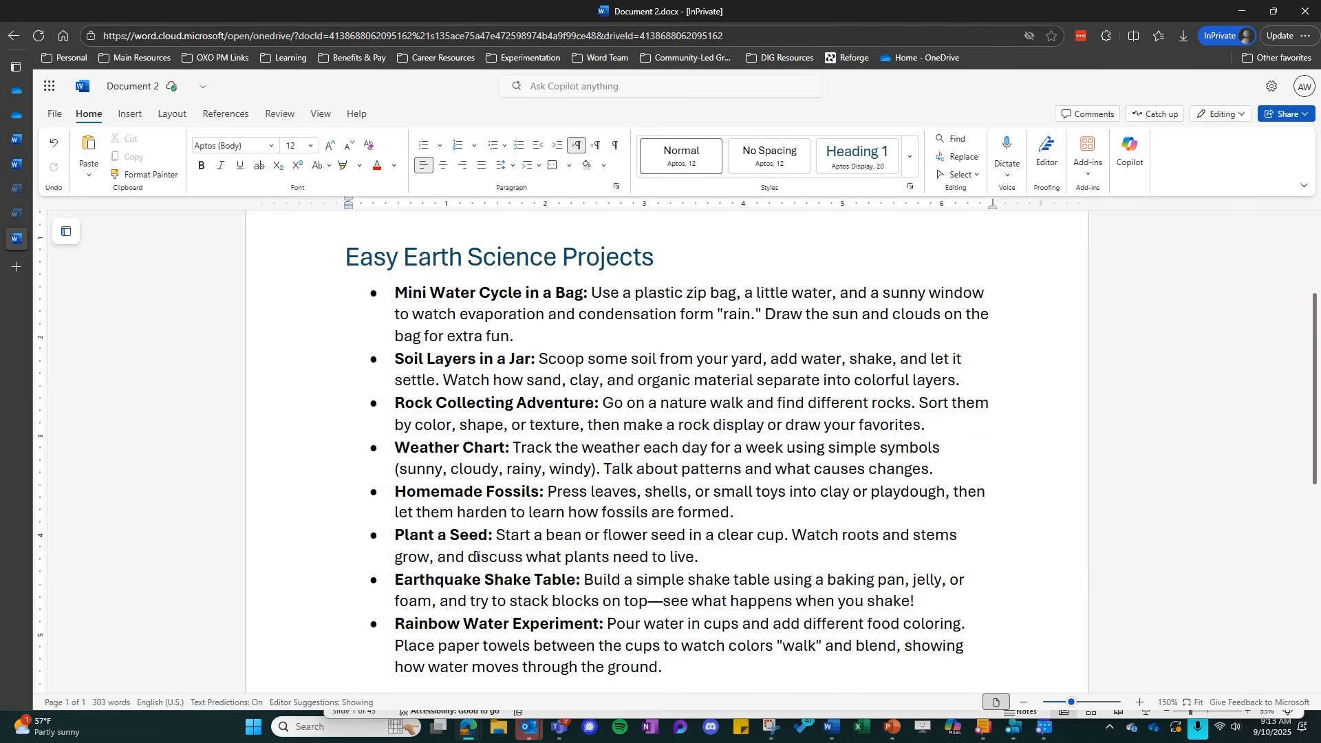
{"action": "scroll", "coordinate": [346, 517], "scroll_direction": "down", "scroll_amount": 1}
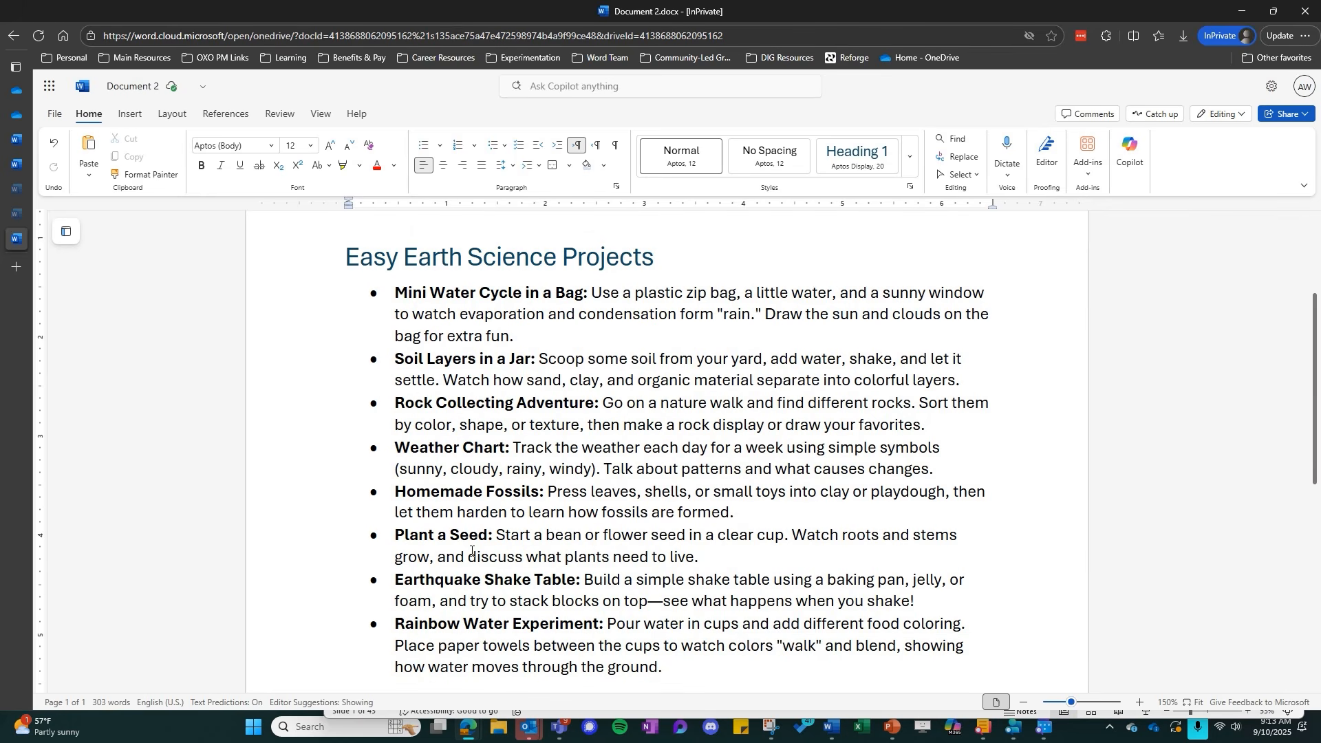
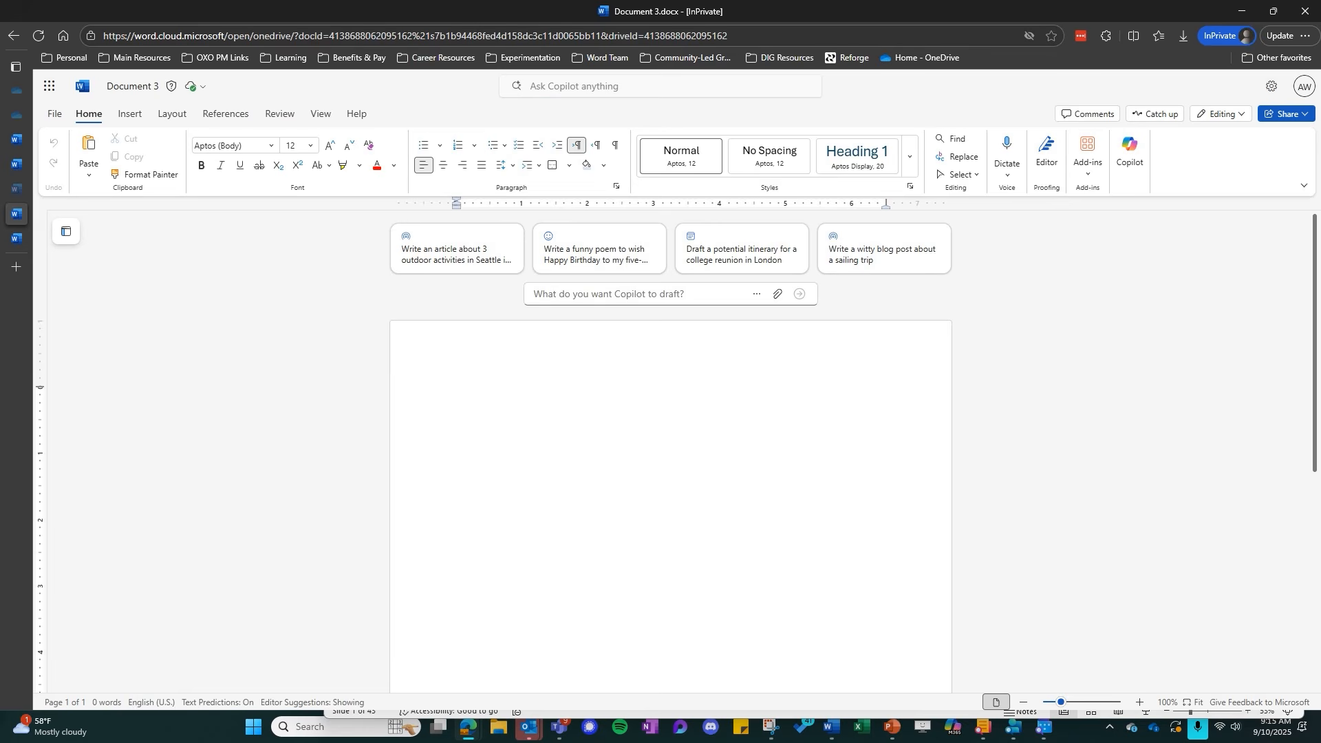
Switch to the open Phases of the Moon Study Guide document and look over its sections
{"action": "mouse_move", "coordinate": [28, 132]}
{"action": "left_click", "coordinate": [63, 115]}
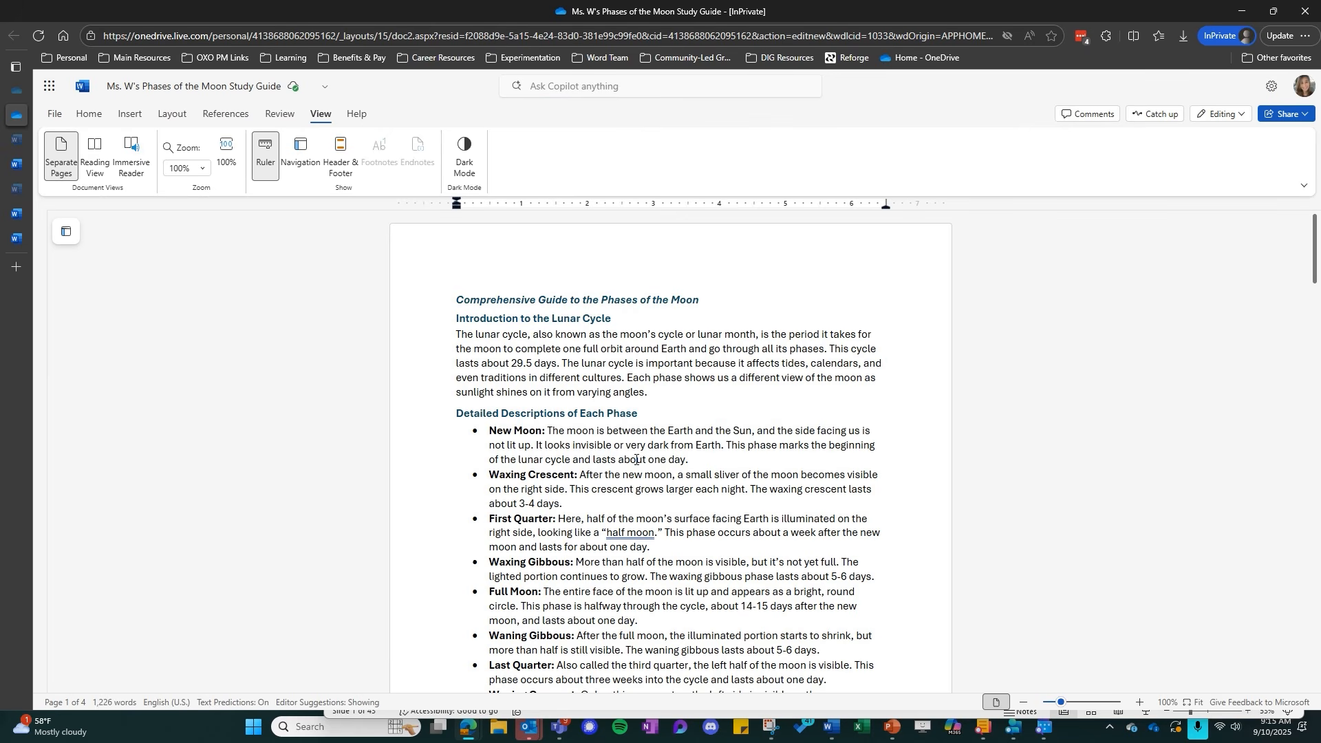
{"action": "scroll", "coordinate": [633, 454], "scroll_direction": "down", "scroll_amount": 7}
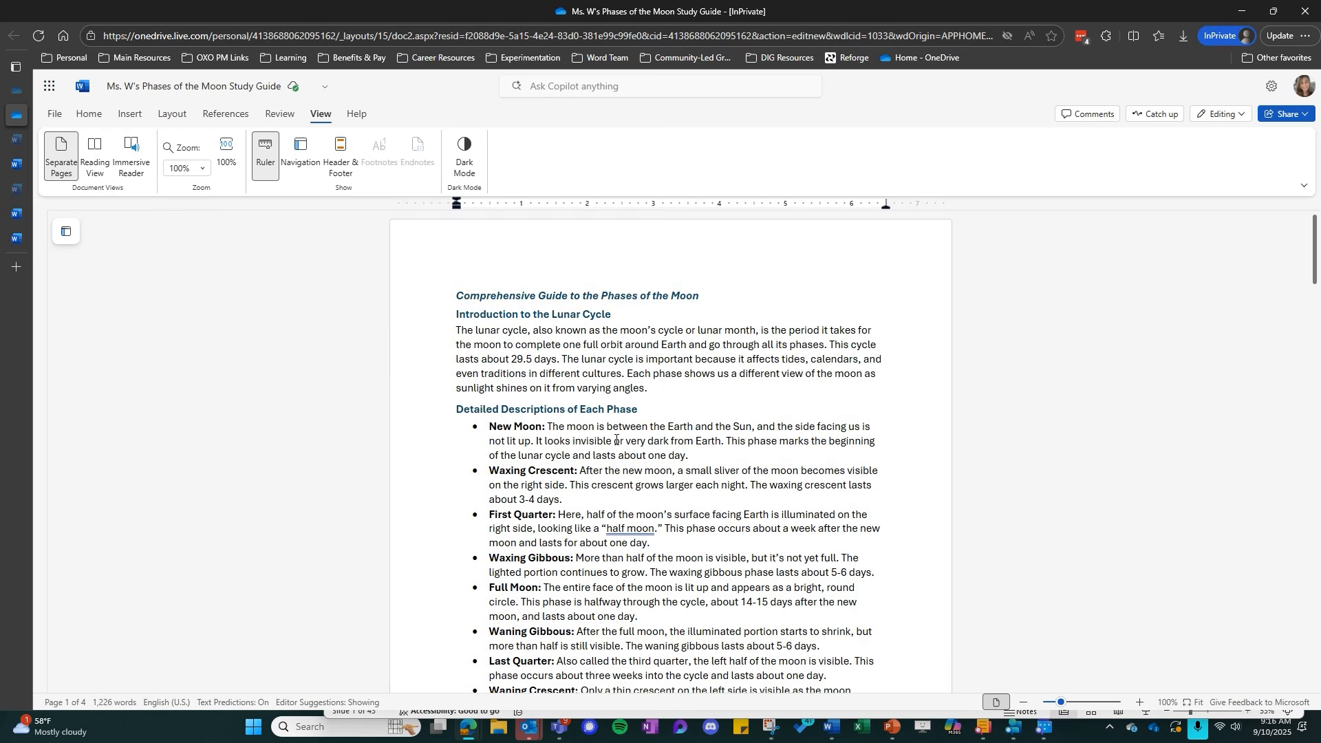
{"action": "scroll", "coordinate": [615, 445], "scroll_direction": "down", "scroll_amount": 12}
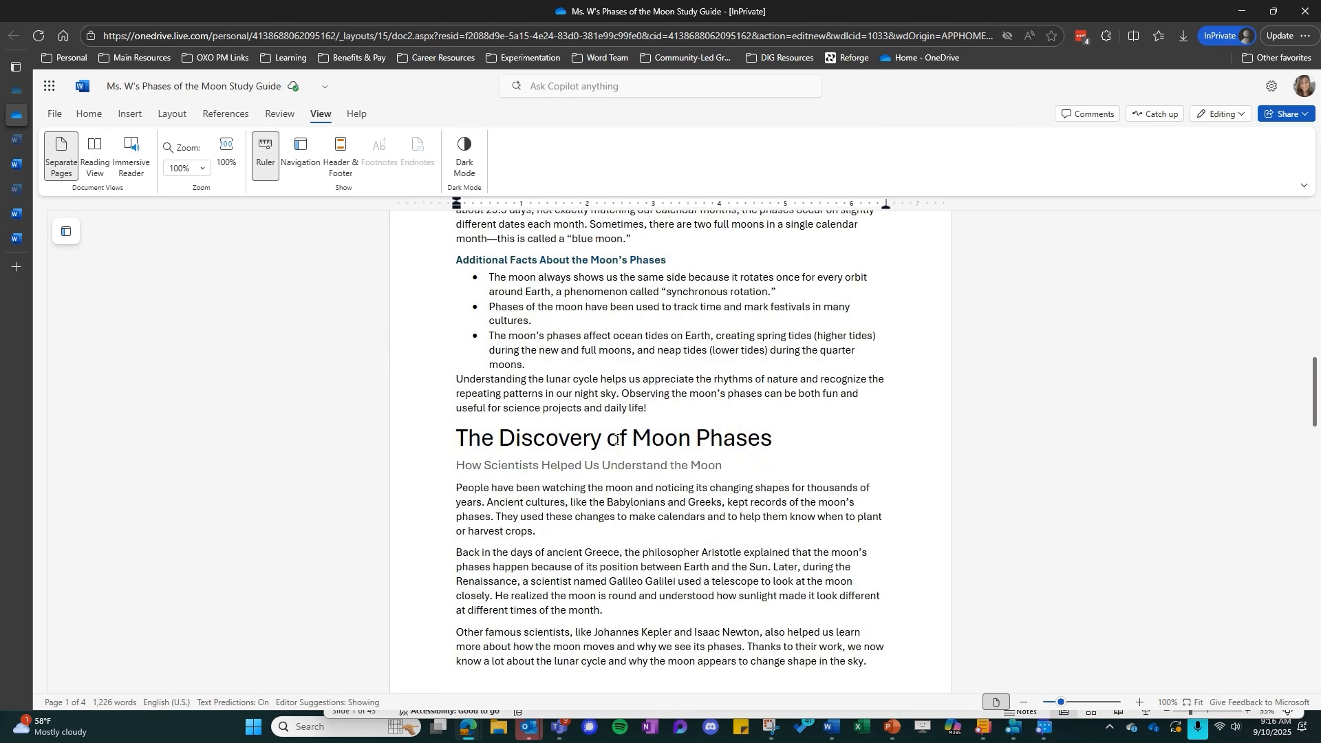
{"action": "scroll", "coordinate": [608, 431], "scroll_direction": "up", "scroll_amount": 13}
{"action": "scroll", "coordinate": [608, 431], "scroll_direction": "up", "scroll_amount": 6}
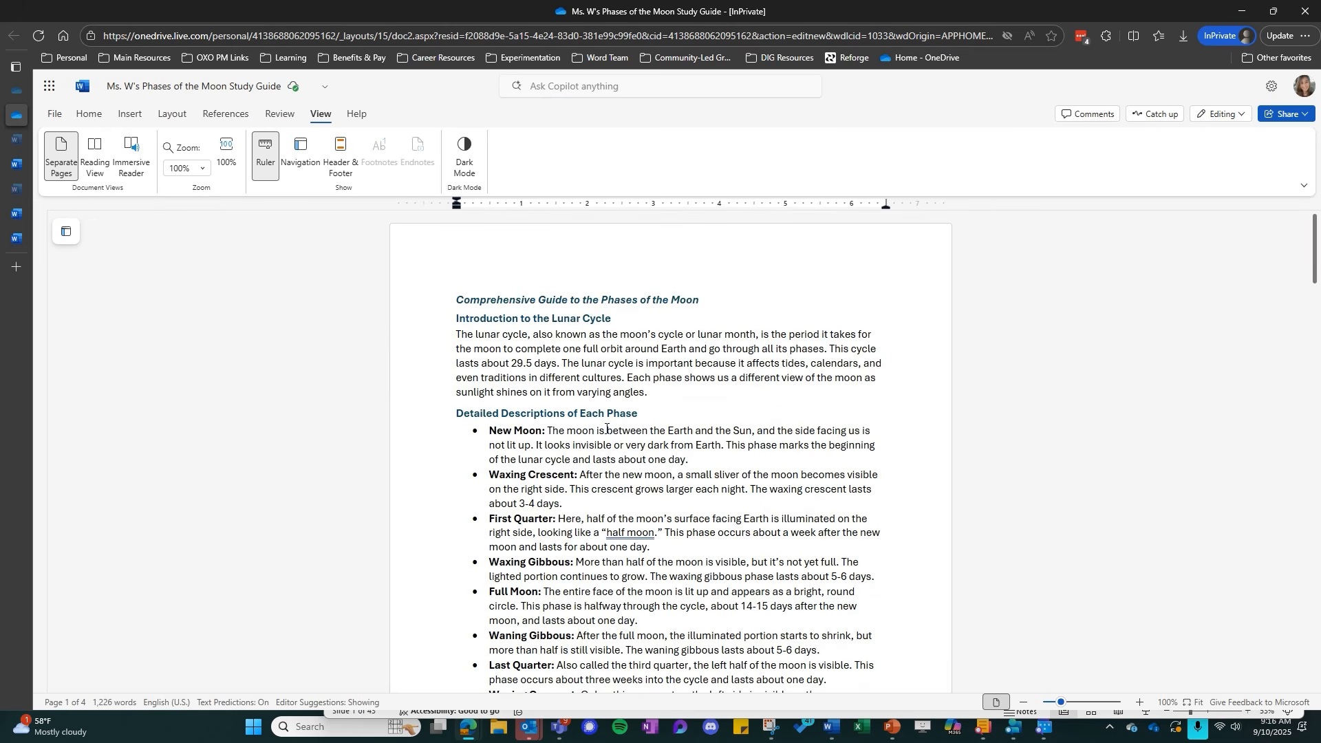
Return to the blank Document 3, start the Copilot draft prompt with "Make", and zoom the page to 150%
{"action": "left_click", "coordinate": [28, 241]}
{"action": "left_click", "coordinate": [29, 212]}
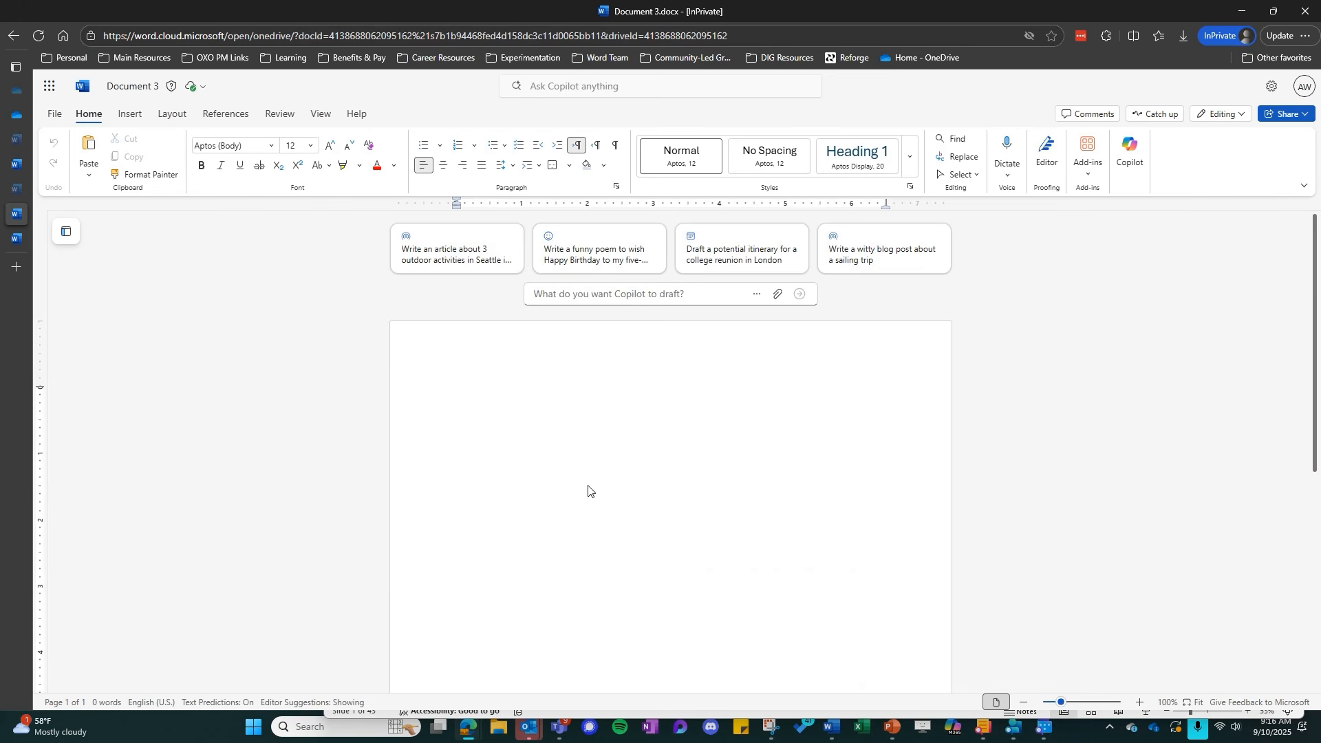
{"action": "left_click", "coordinate": [563, 301]}
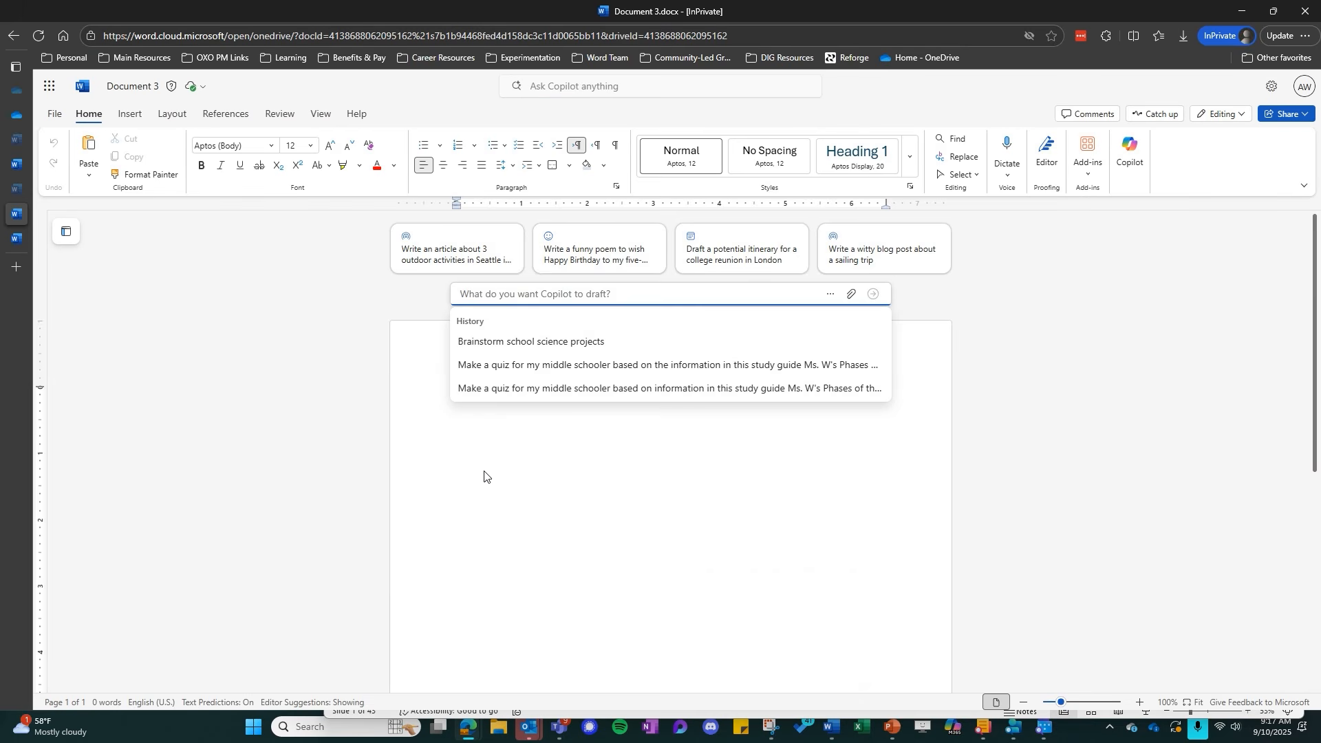
{"action": "type", "text": "Make"}
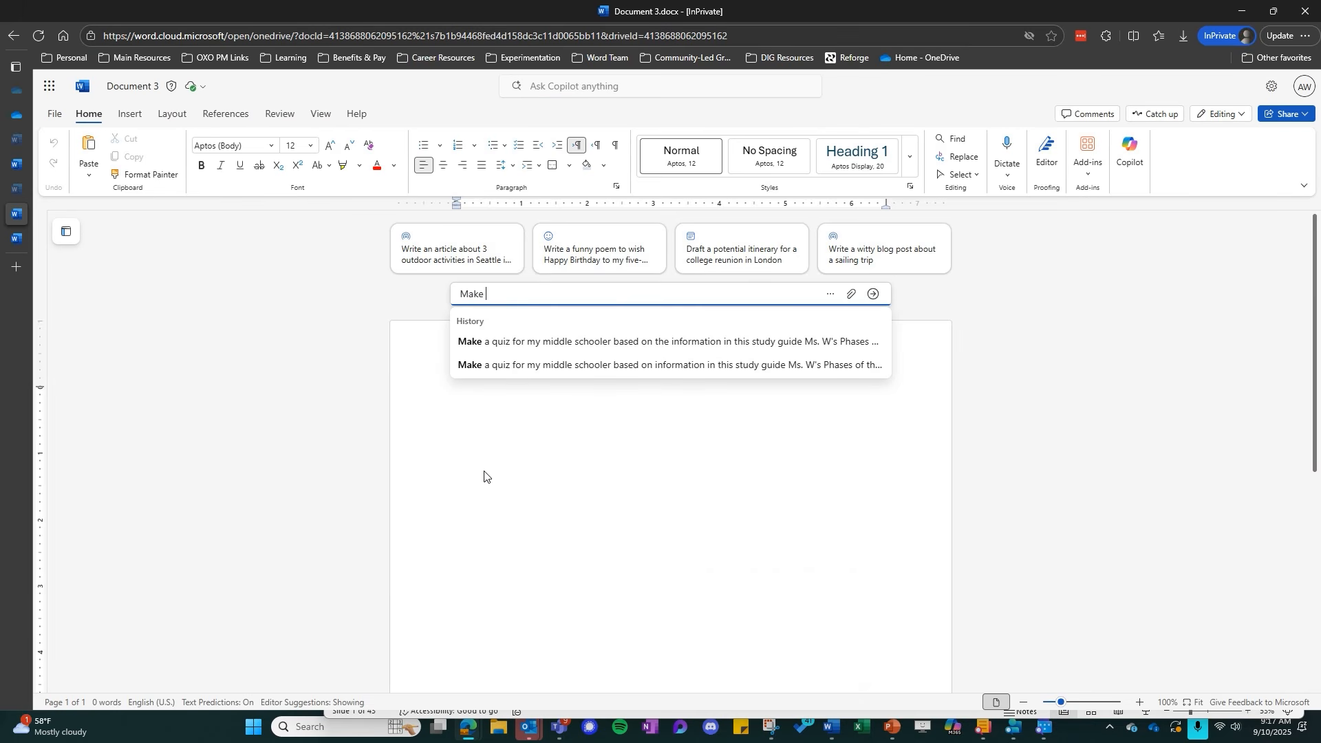
{"action": "left_click", "coordinate": [1141, 704]}
{"action": "left_click", "coordinate": [1141, 706]}
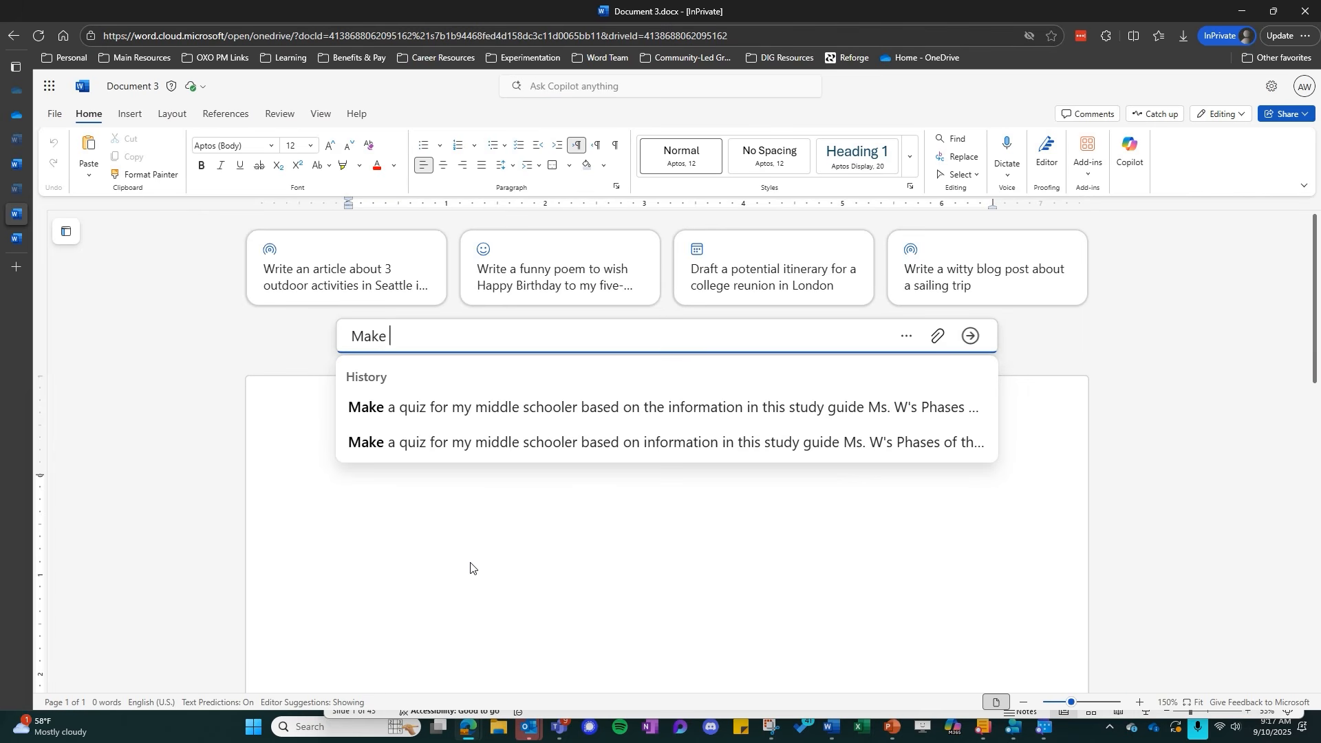
Complete the draft prompt as "Make a quiz for my middle schooler to study based on information in this study guide"
{"action": "type", "text": "a qui"}
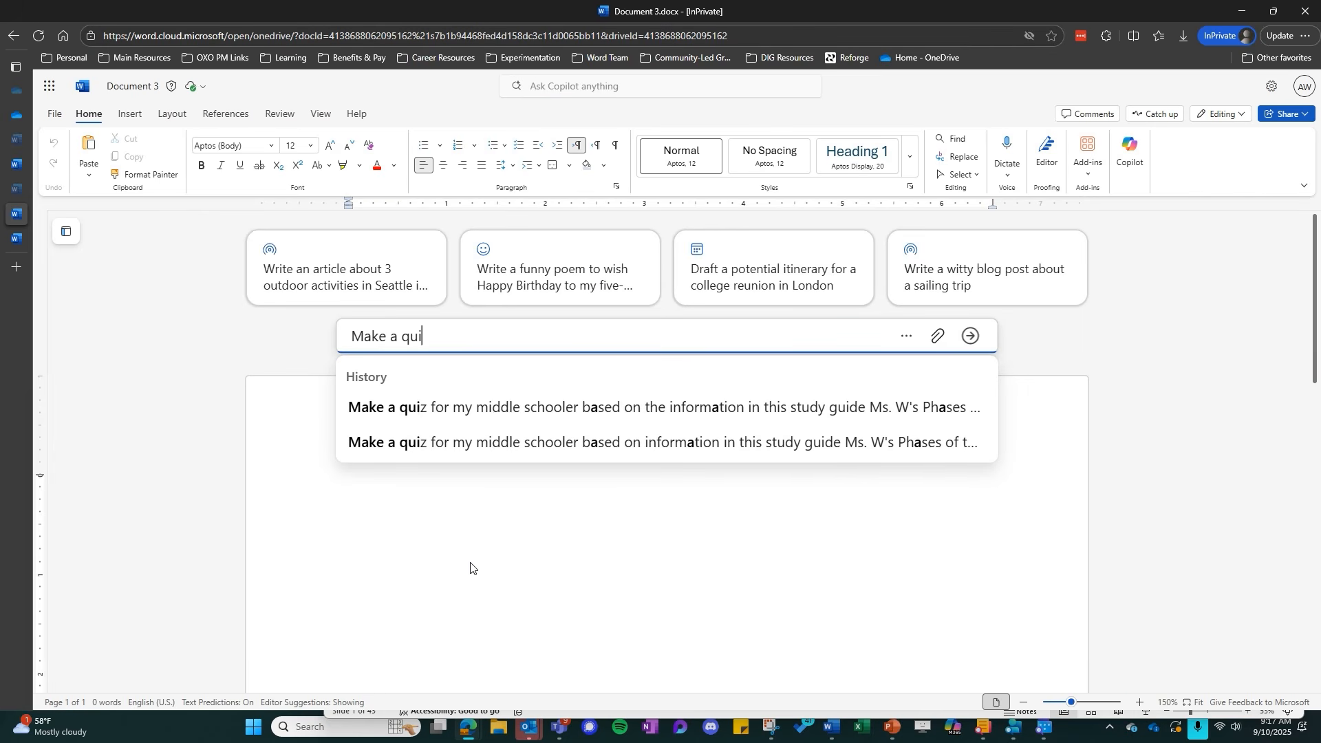
{"action": "type", "text": "z for my middle"}
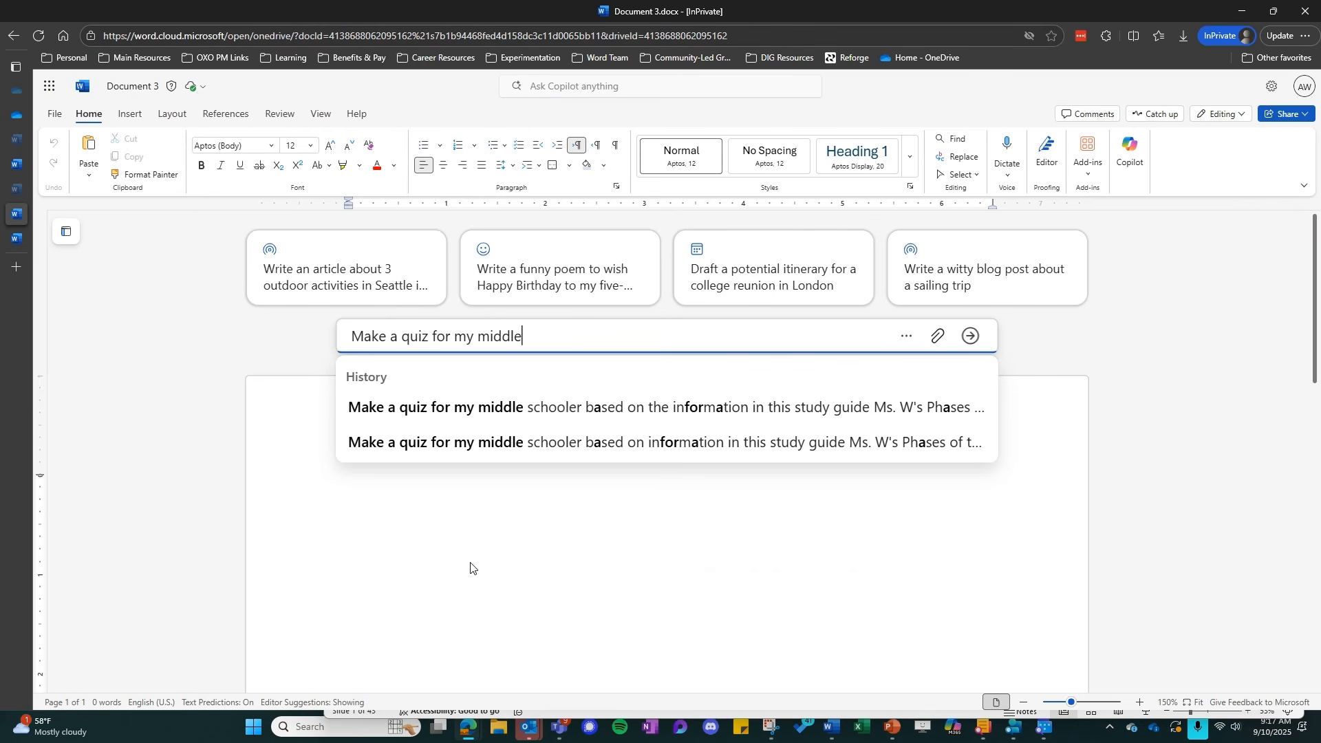
{"action": "type", "text": " schooler to"}
{"action": "key", "text": "BackSpace"}
{"action": "key", "text": "BackSpace"}
{"action": "type", "text": "t"}
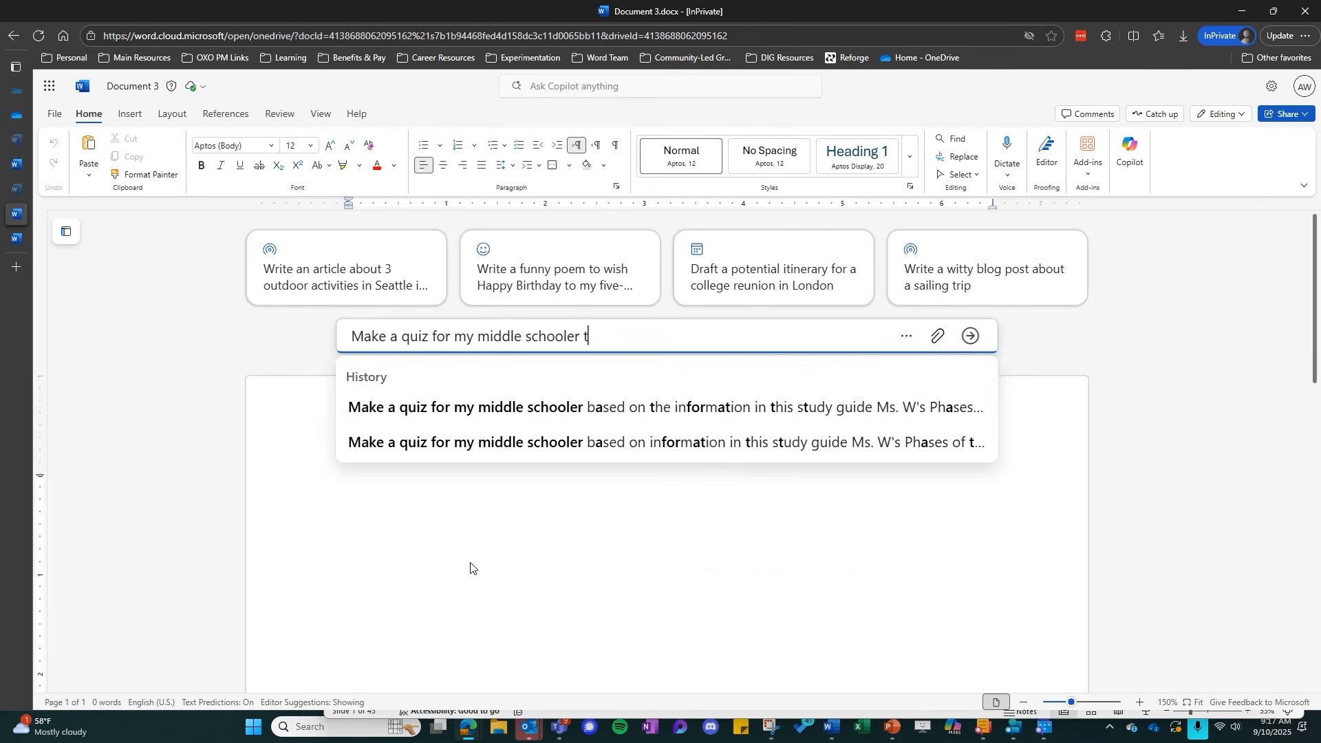
{"action": "type", "text": "o study n"}
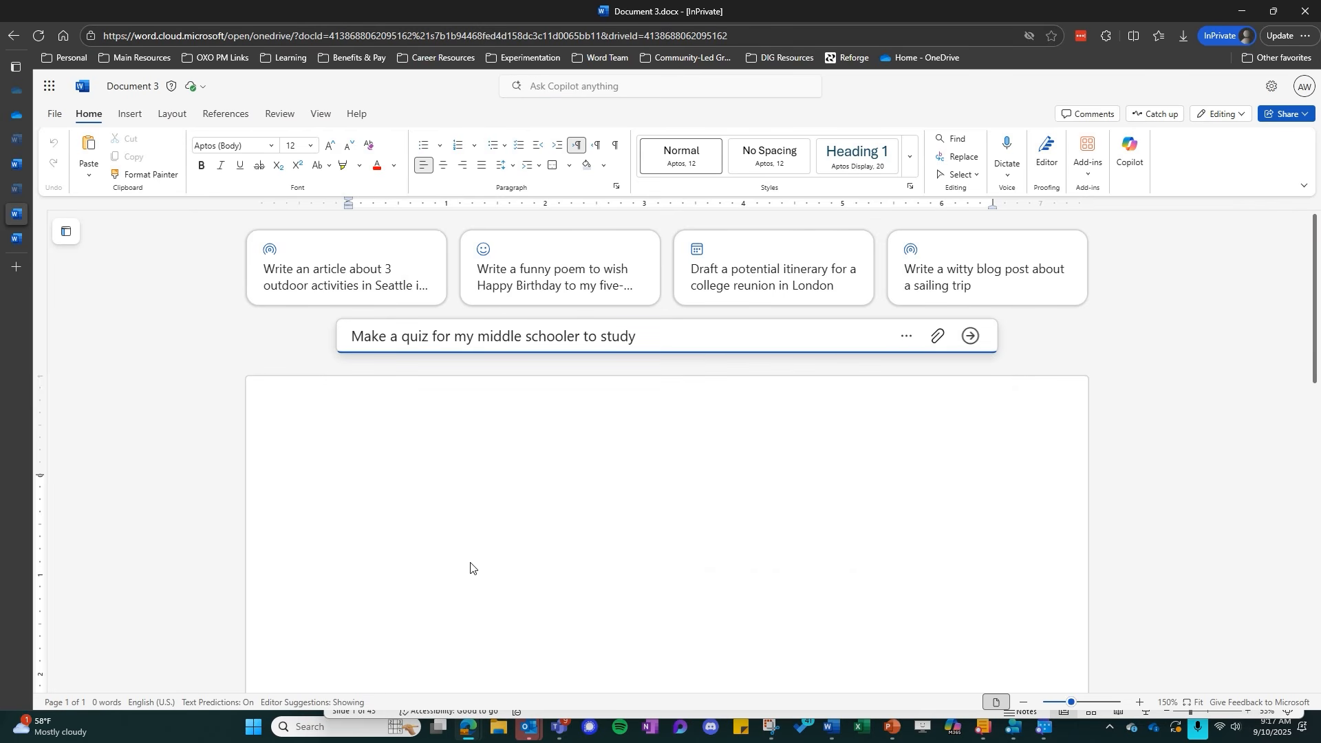
{"action": "key", "text": "BackSpace"}
{"action": "type", "text": "bsaed on"}
{"action": "key", "text": "BackSpace"}
{"action": "key", "text": "BackSpace"}
{"action": "key", "text": "BackSpace"}
{"action": "key", "text": "BackSpace"}
{"action": "key", "text": "BackSpace"}
{"action": "key", "text": "BackSpace"}
{"action": "key", "text": "BackSpace"}
{"action": "type", "text": "ased on infor"}
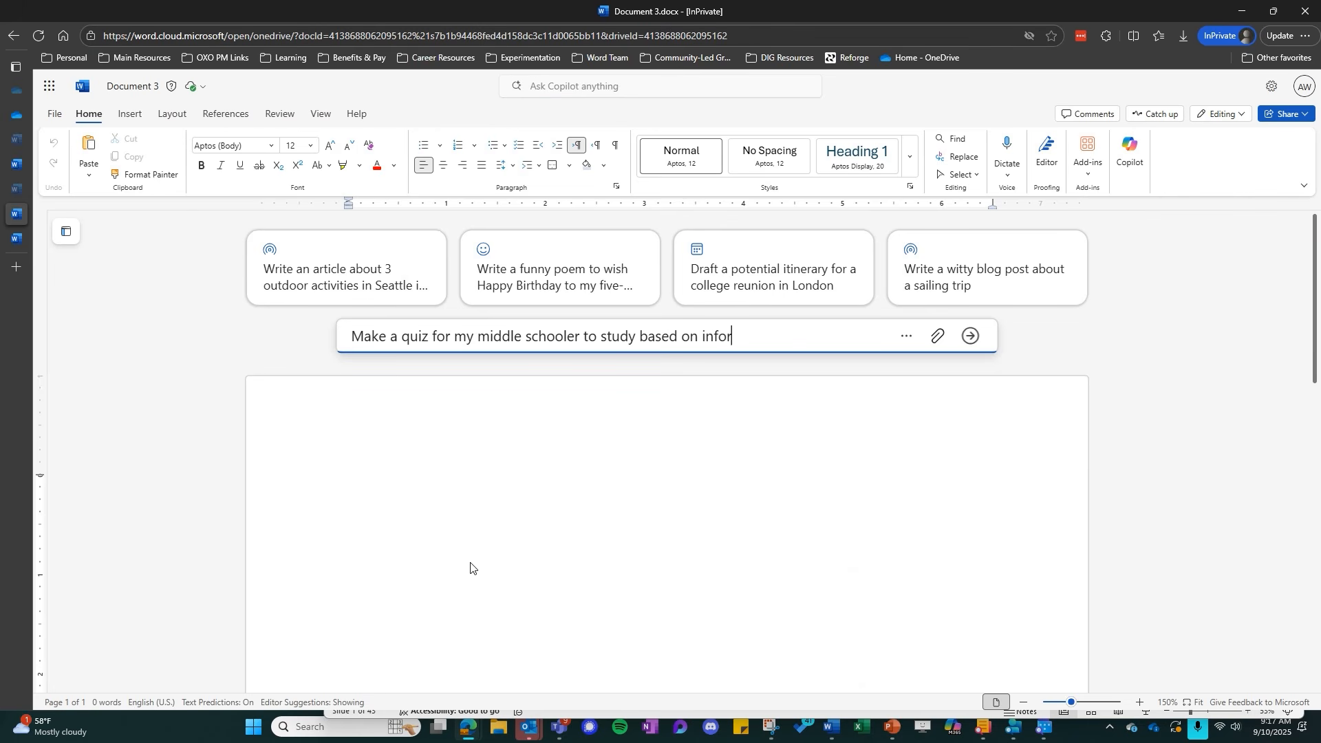
{"action": "type", "text": "mation in this stud"}
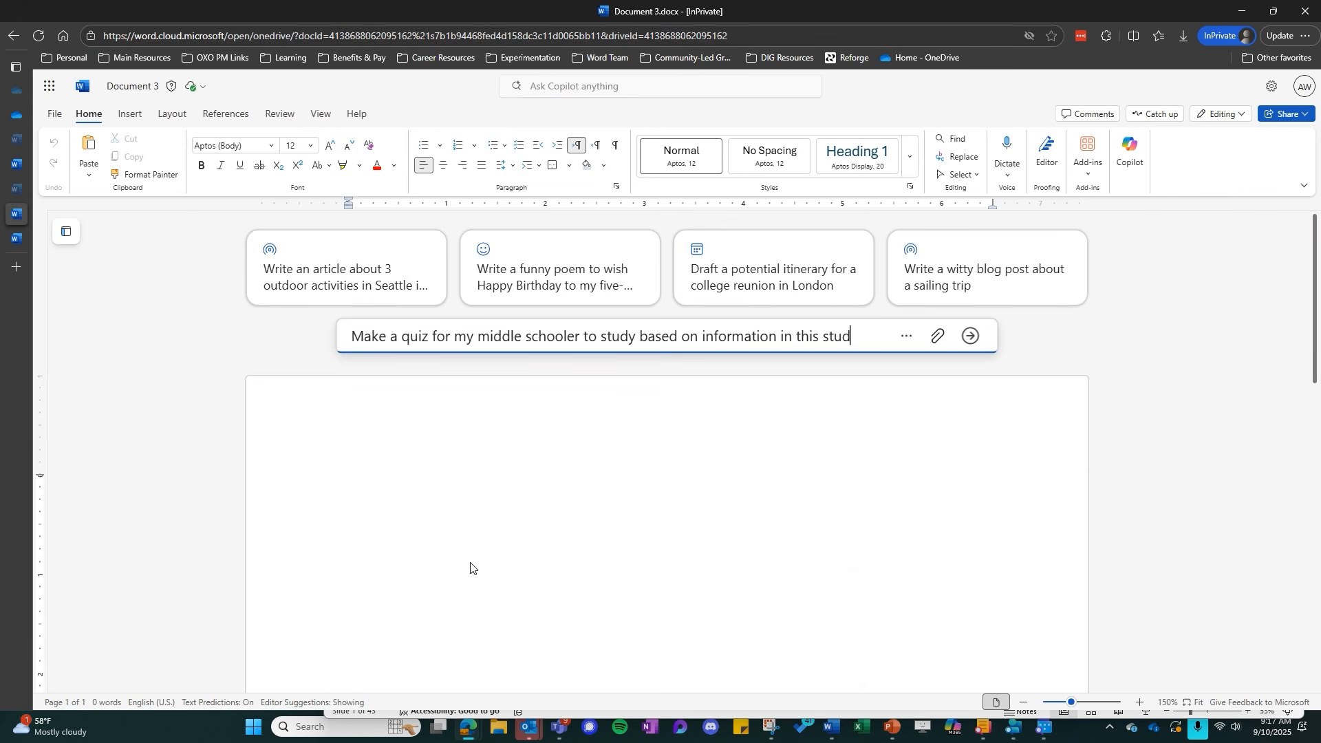
{"action": "type", "text": "y guide"}
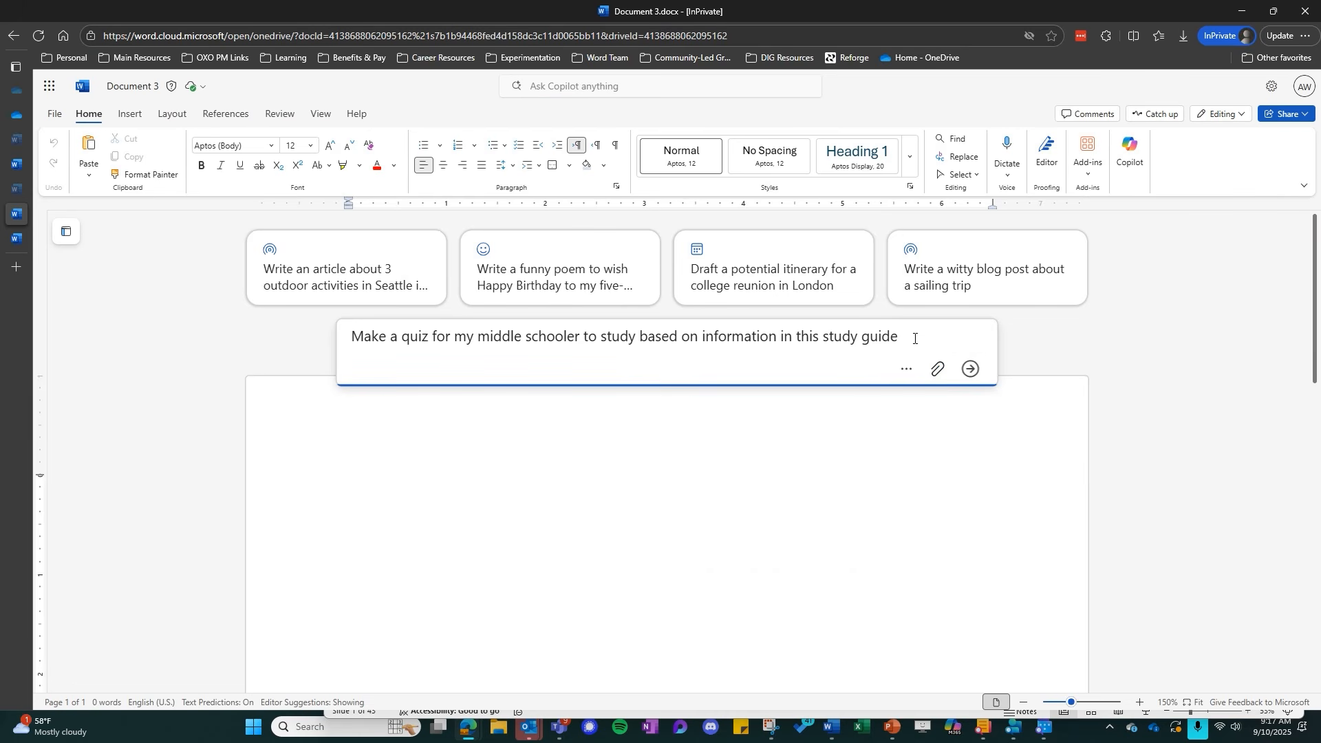
Reference the file "Ms. W's Phases of the Moon Study Guide.docx" in the prompt and have Copilot generate the quiz
{"action": "type", "text": "/"}
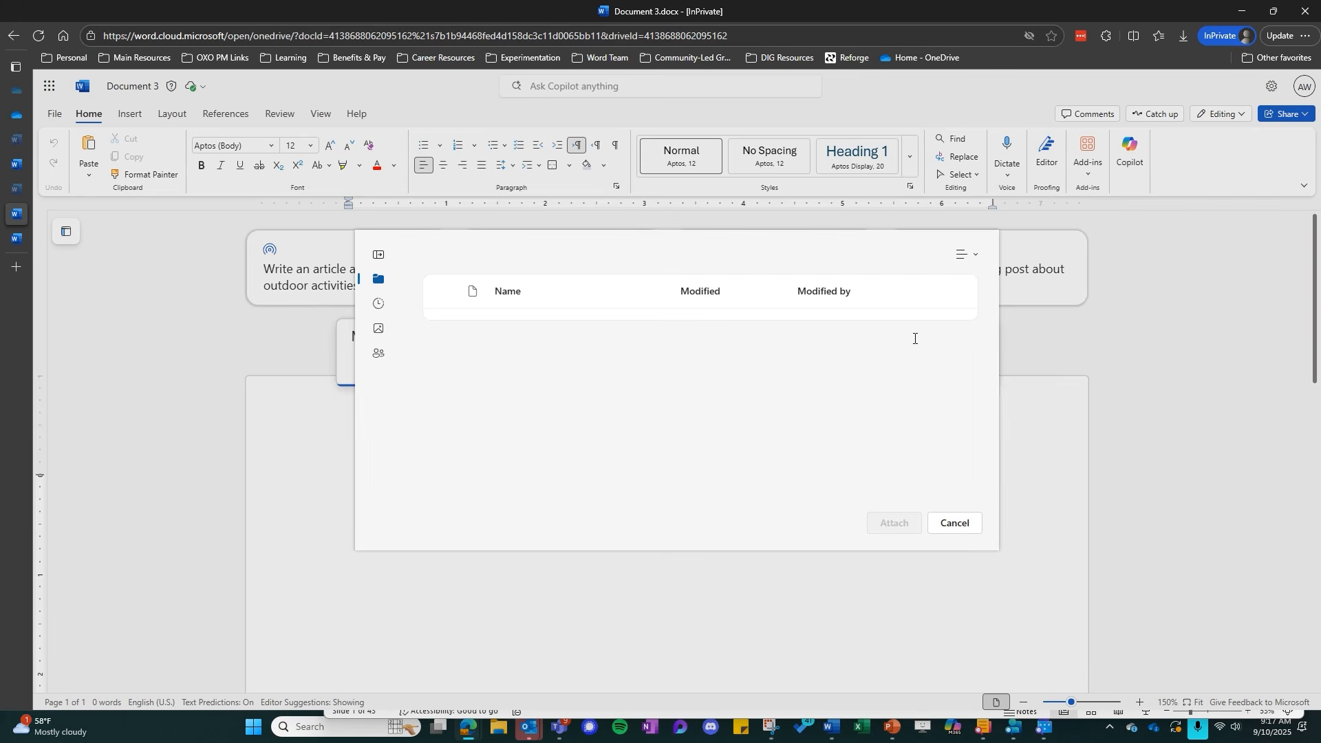
{"action": "scroll", "coordinate": [554, 435], "scroll_direction": "down", "scroll_amount": 1}
{"action": "scroll", "coordinate": [554, 435], "scroll_direction": "down", "scroll_amount": 10}
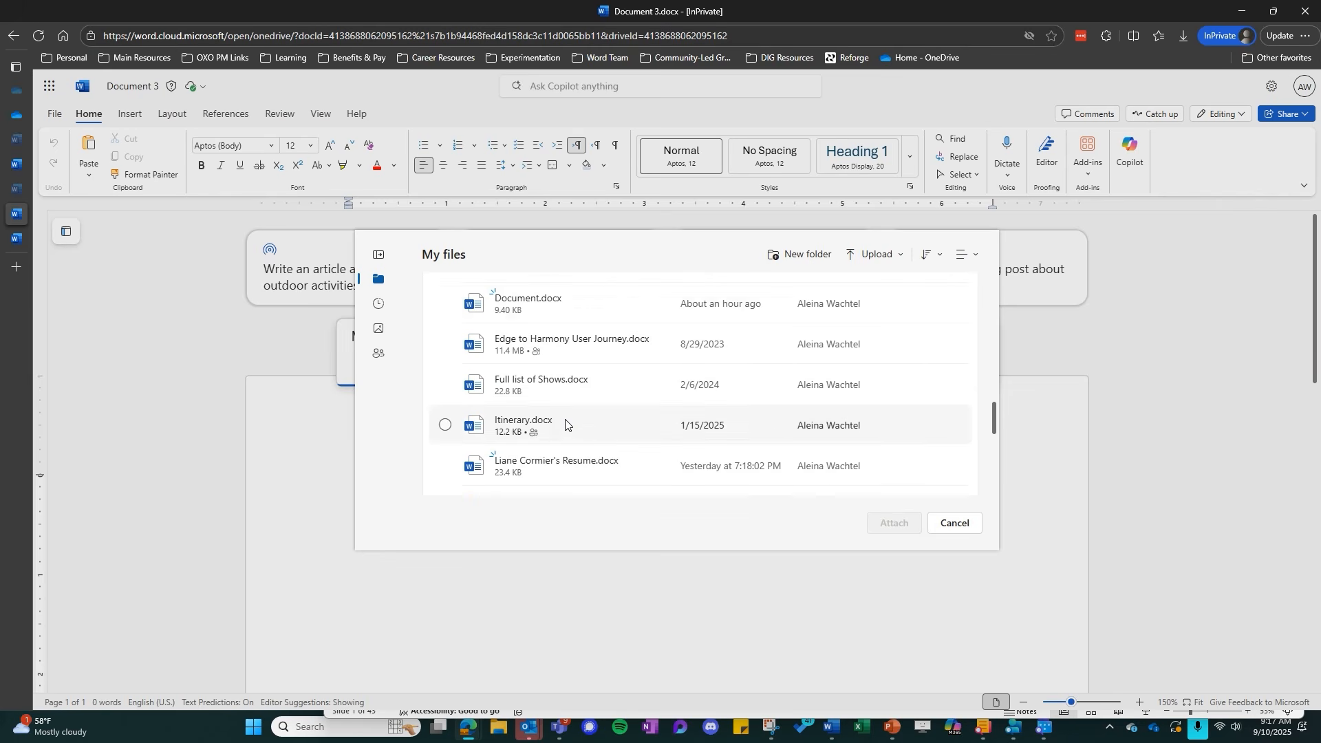
{"action": "scroll", "coordinate": [565, 424], "scroll_direction": "down", "scroll_amount": 2}
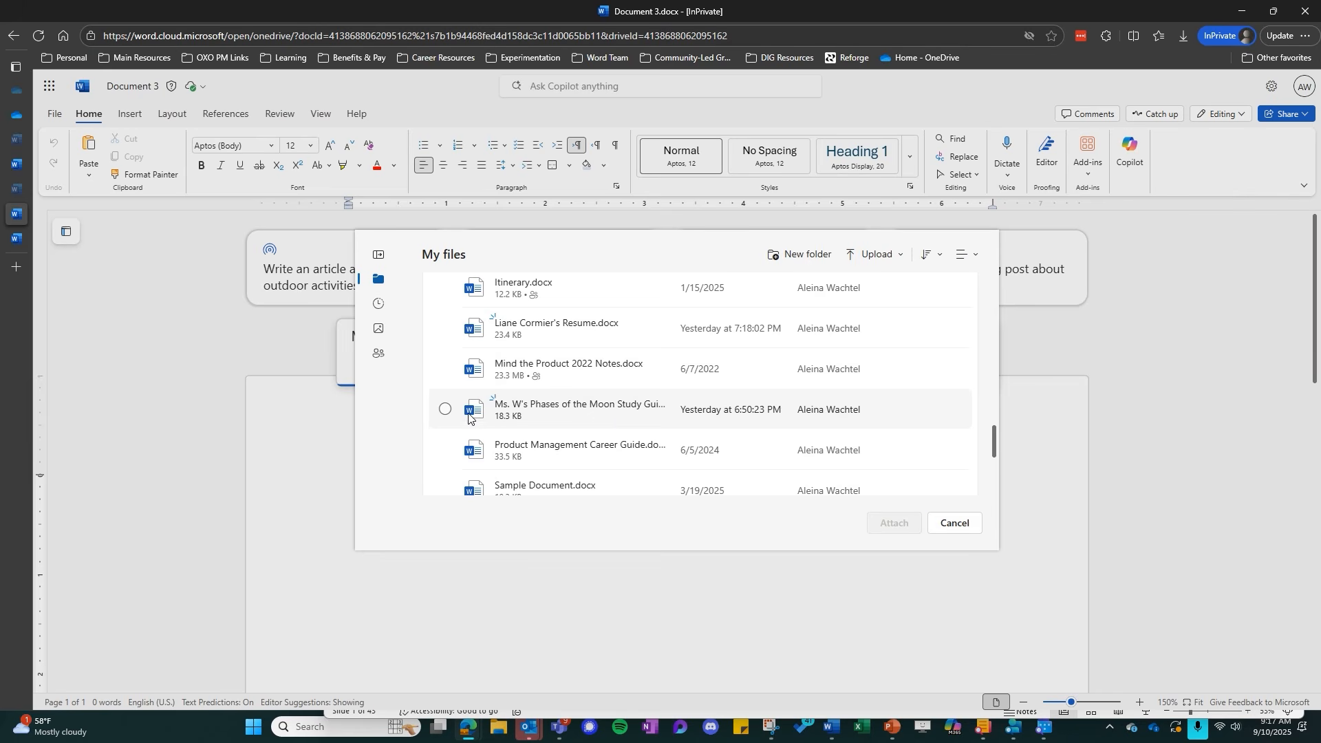
{"action": "left_click", "coordinate": [446, 410]}
{"action": "left_click", "coordinate": [892, 523]}
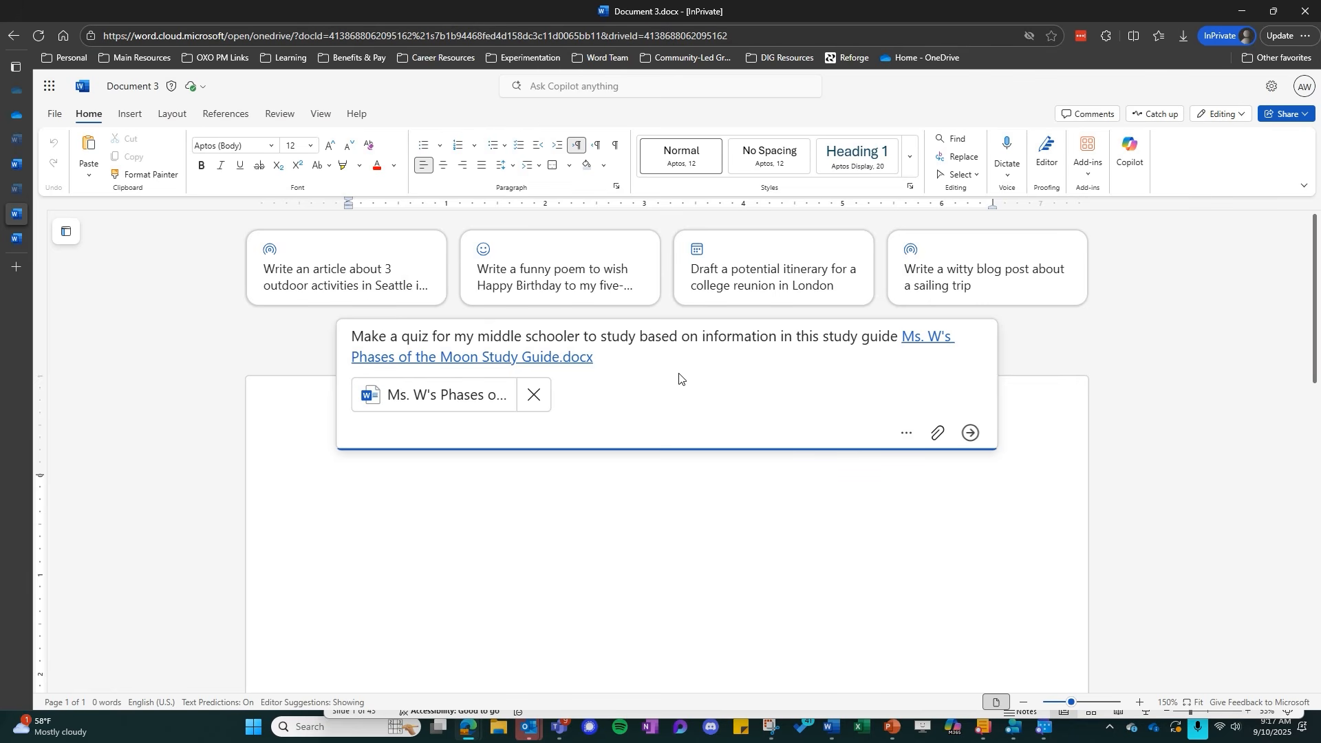
{"action": "left_click", "coordinate": [971, 435]}
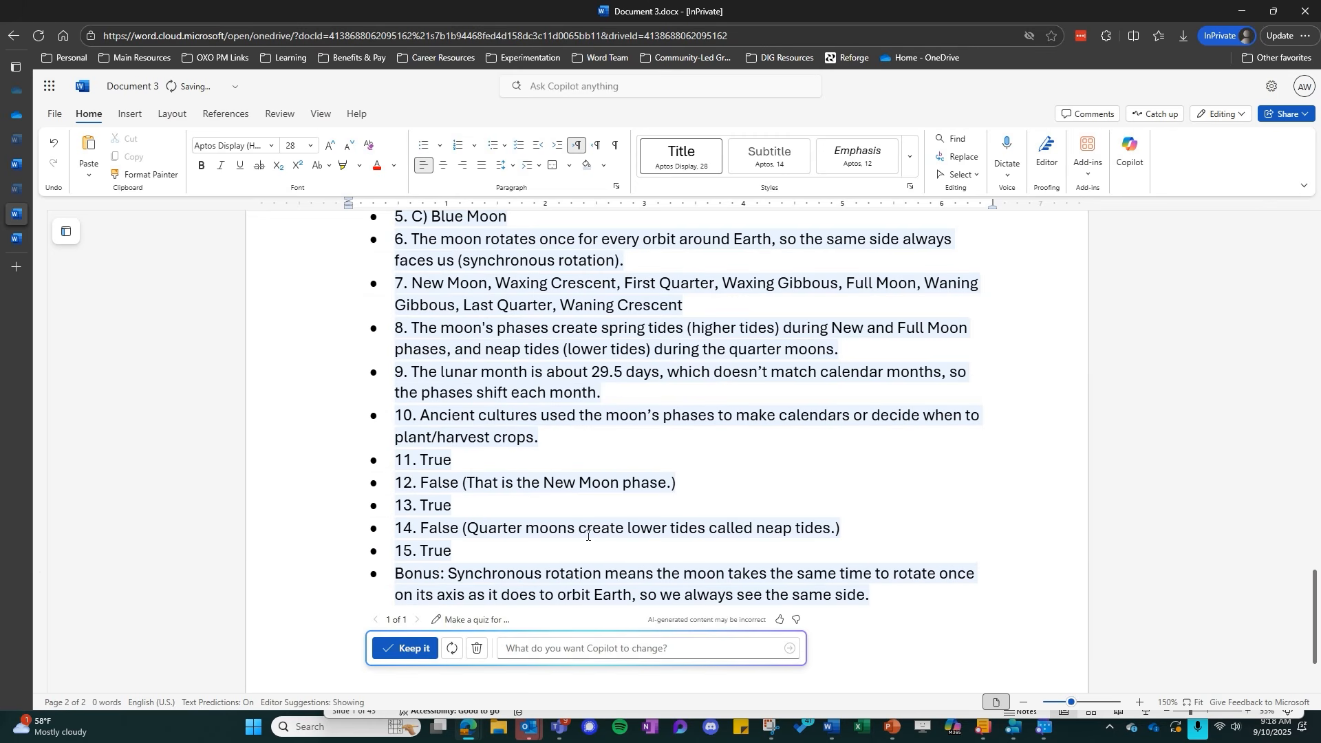
Review the drafted moon phases quiz from its title through the answer key, and keep it in the document
{"action": "scroll", "coordinate": [587, 549], "scroll_direction": "up", "scroll_amount": 2}
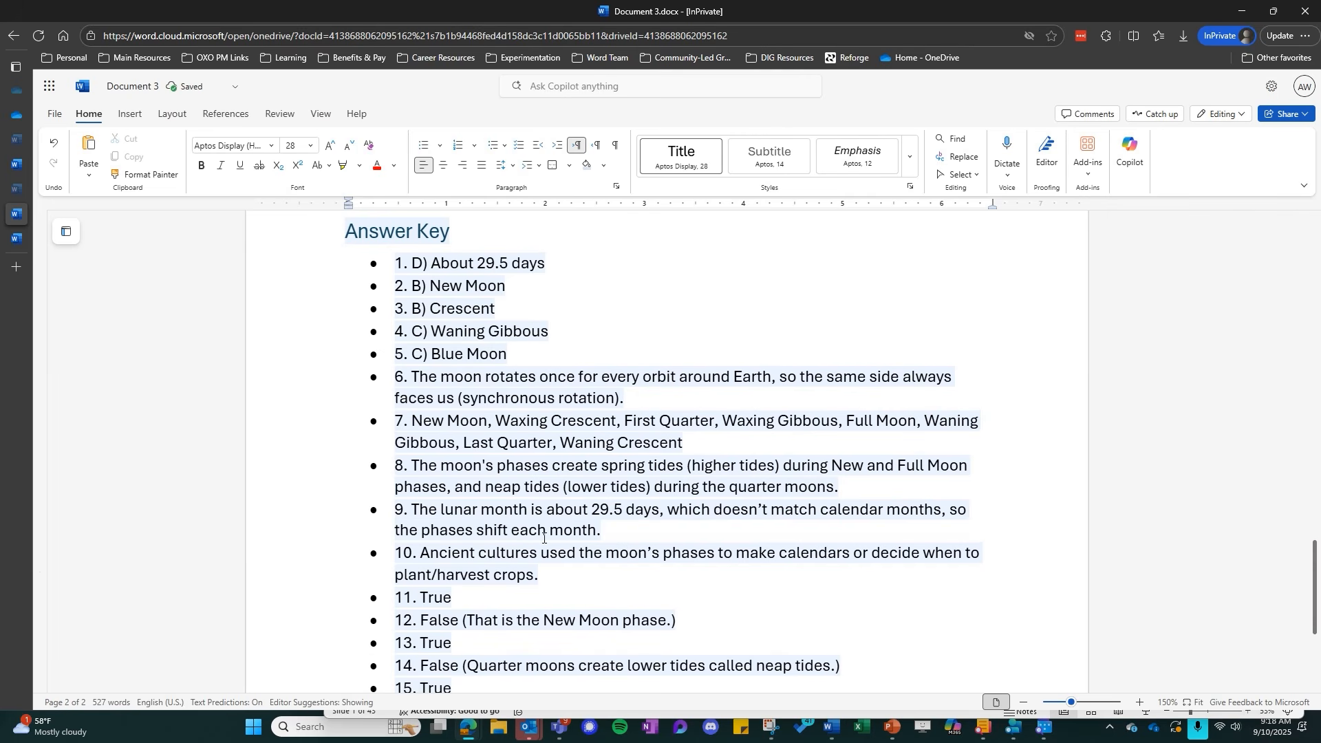
{"action": "scroll", "coordinate": [546, 536], "scroll_direction": "up", "scroll_amount": 15}
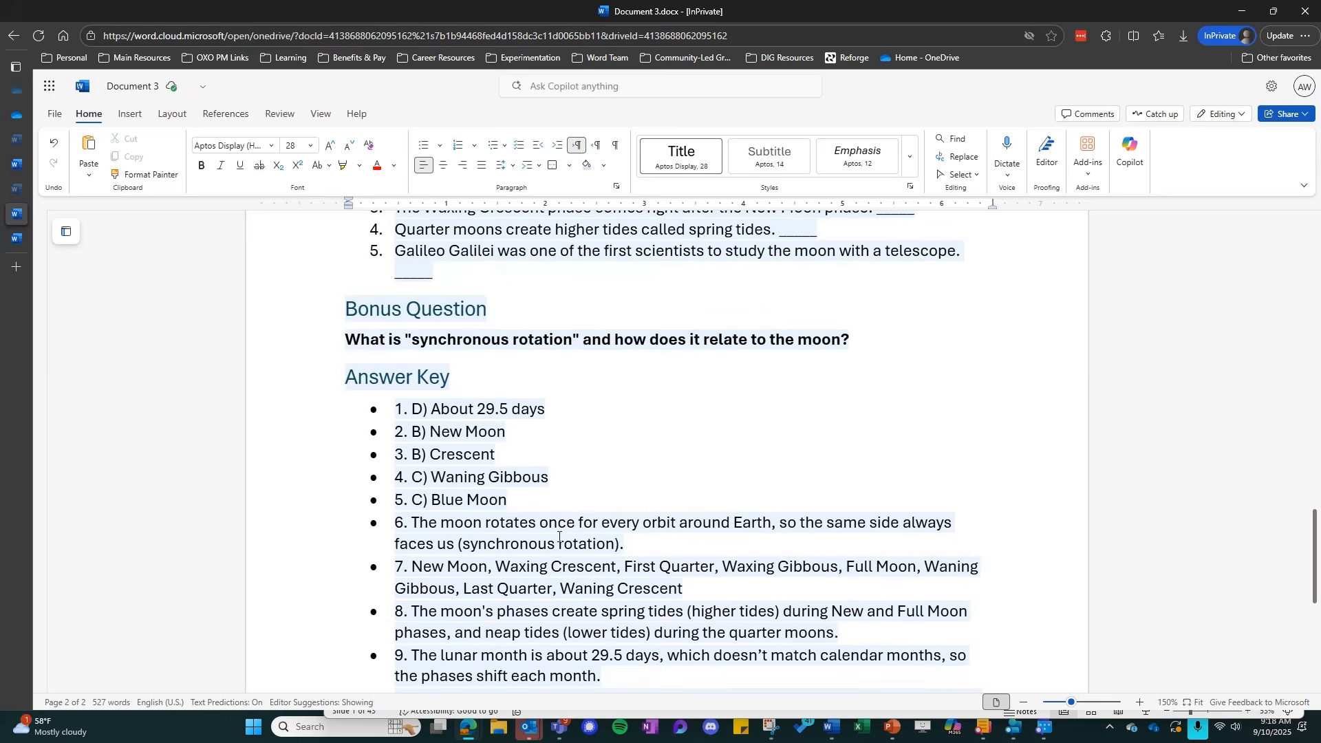
{"action": "scroll", "coordinate": [545, 566], "scroll_direction": "up", "scroll_amount": 10}
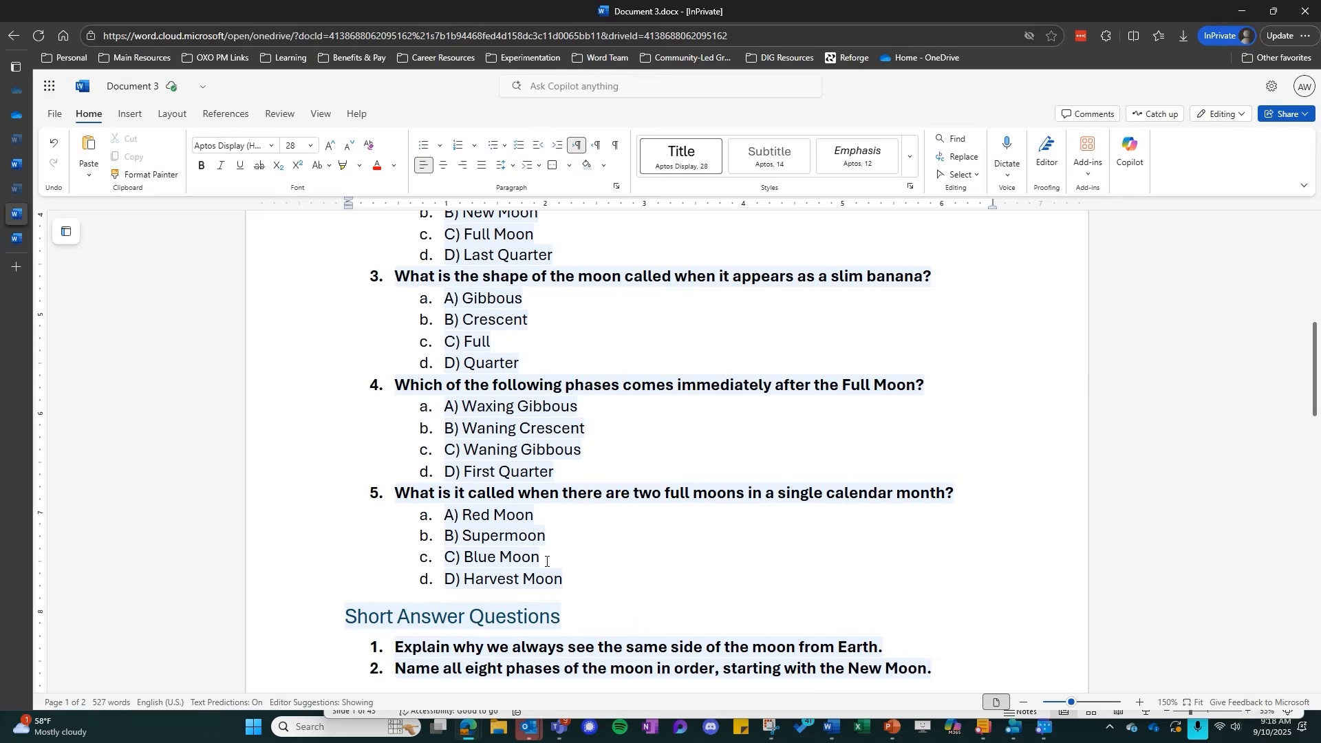
{"action": "scroll", "coordinate": [546, 561], "scroll_direction": "up", "scroll_amount": 3}
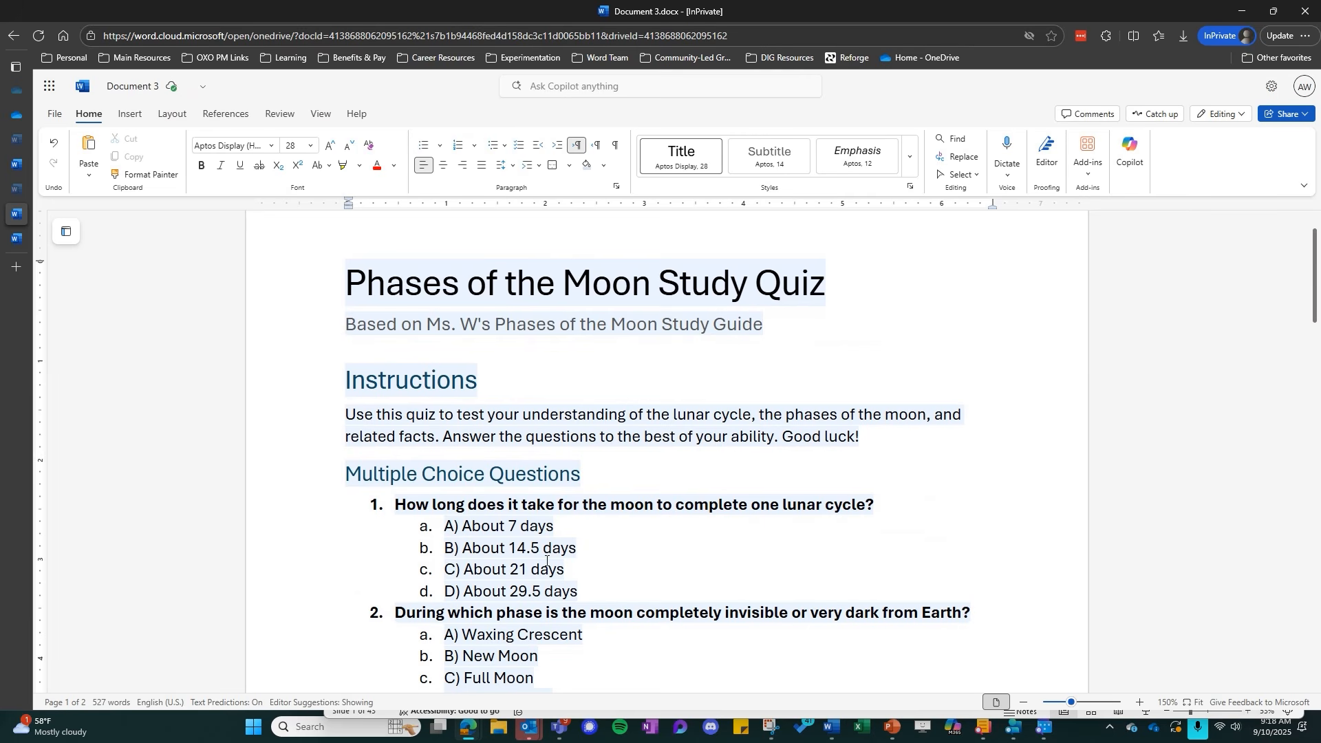
{"action": "scroll", "coordinate": [542, 565], "scroll_direction": "down", "scroll_amount": 6}
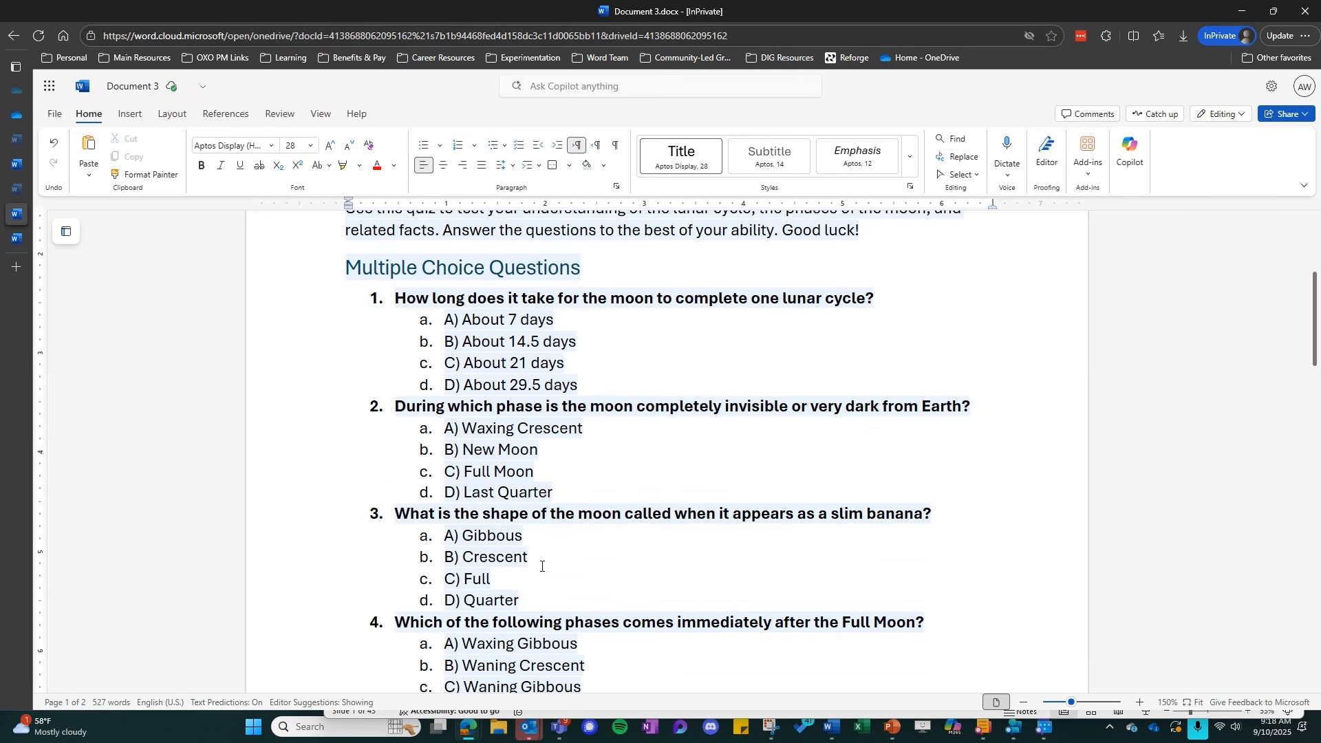
{"action": "scroll", "coordinate": [542, 566], "scroll_direction": "down", "scroll_amount": 10}
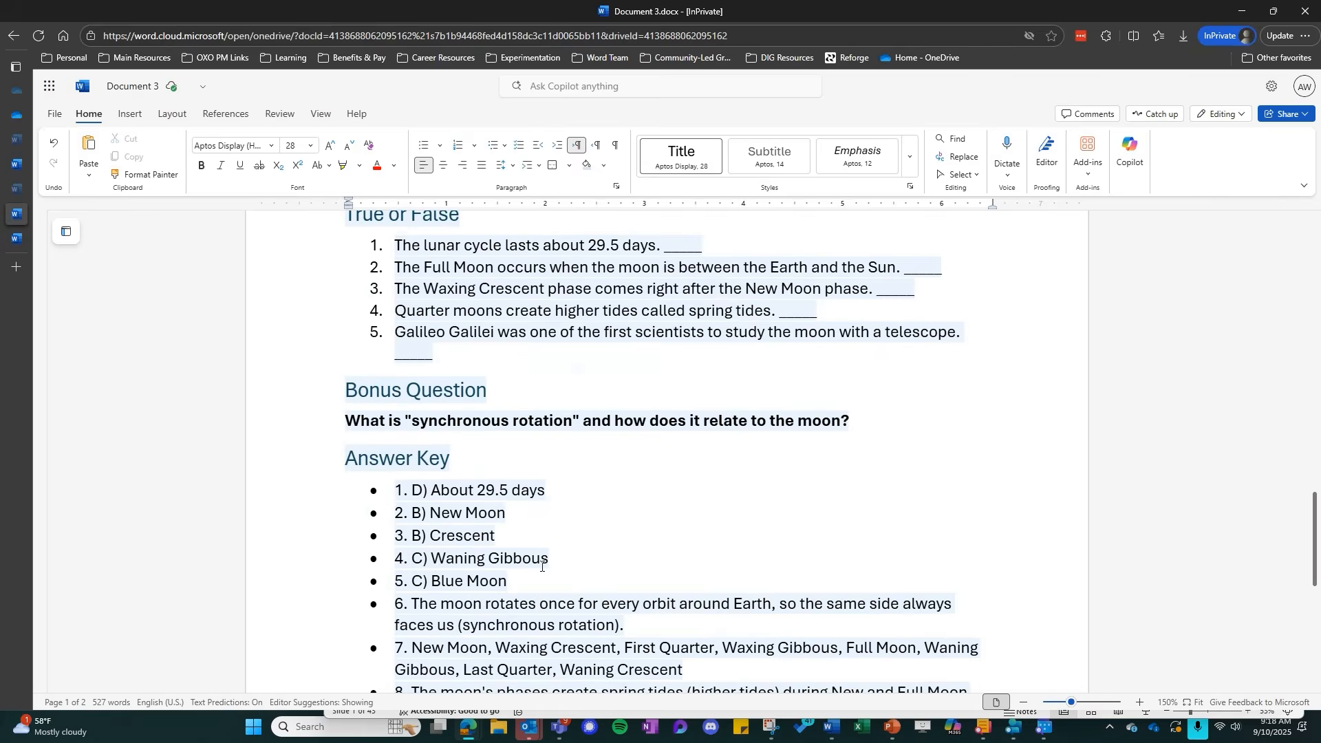
{"action": "scroll", "coordinate": [542, 565], "scroll_direction": "down", "scroll_amount": 4}
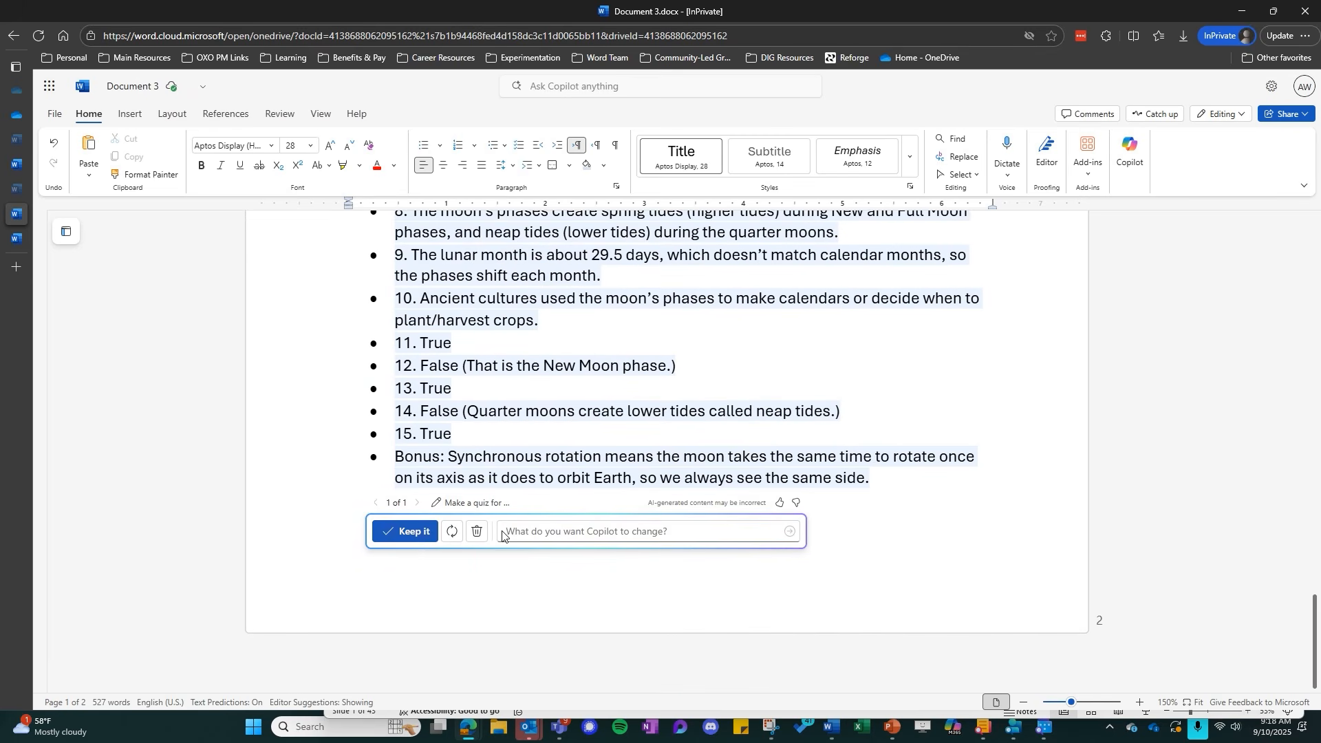
{"action": "left_click", "coordinate": [457, 548]}
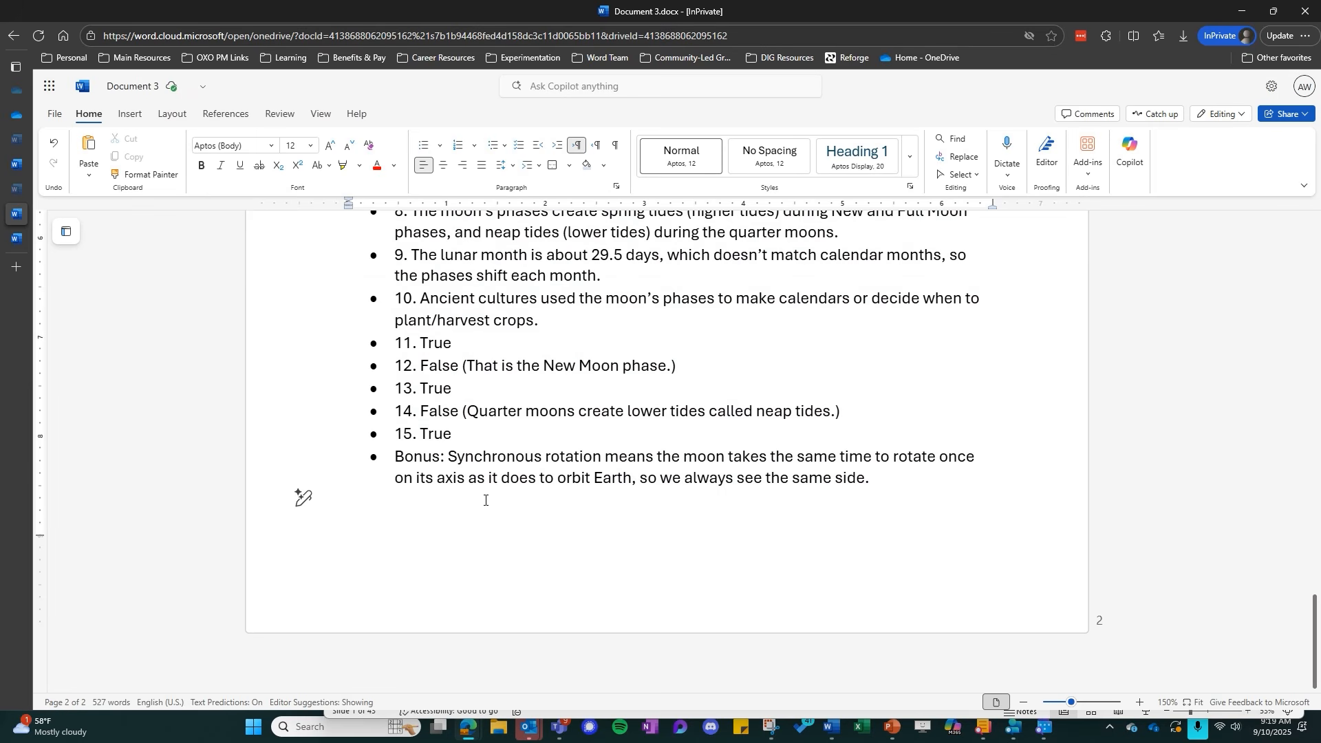
{"action": "scroll", "coordinate": [485, 500], "scroll_direction": "up", "scroll_amount": 6}
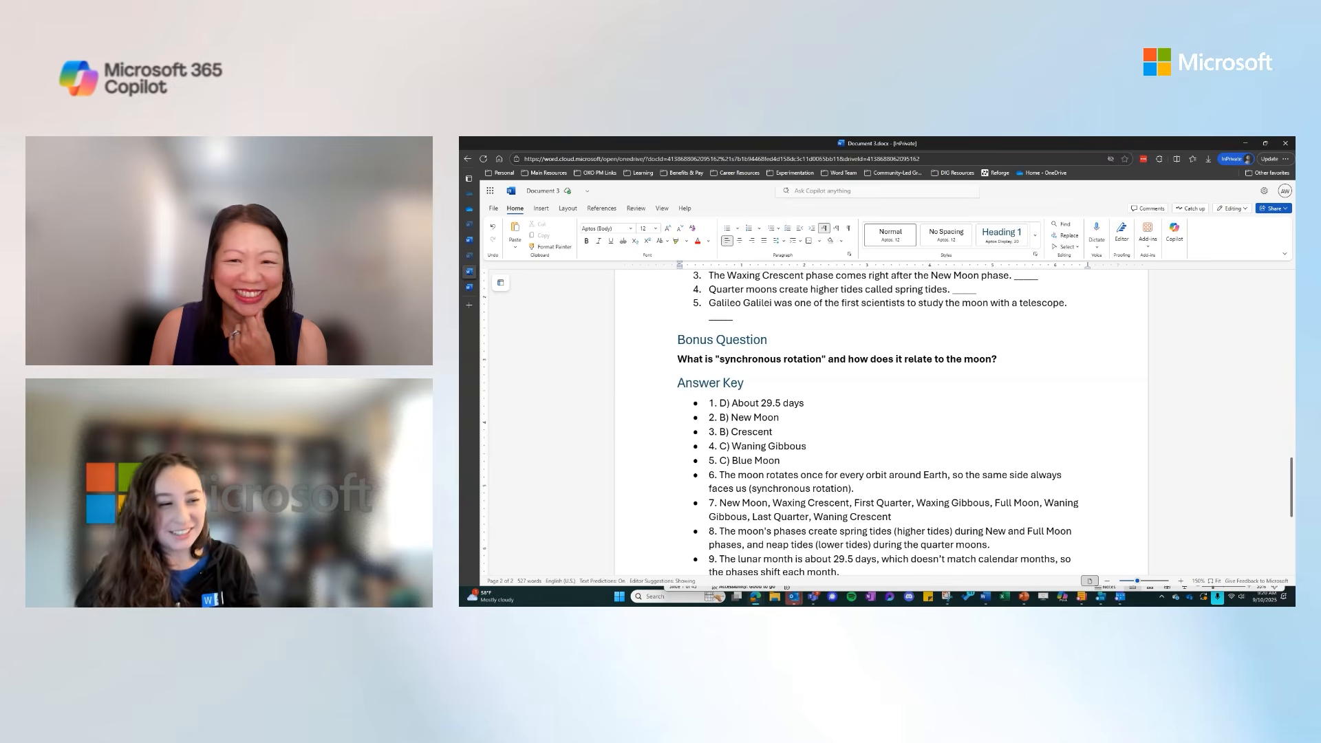
Switch to the Word start page and create a document from the Letters template with the blue header and white hexagon
{"action": "left_click", "coordinate": [469, 255]}
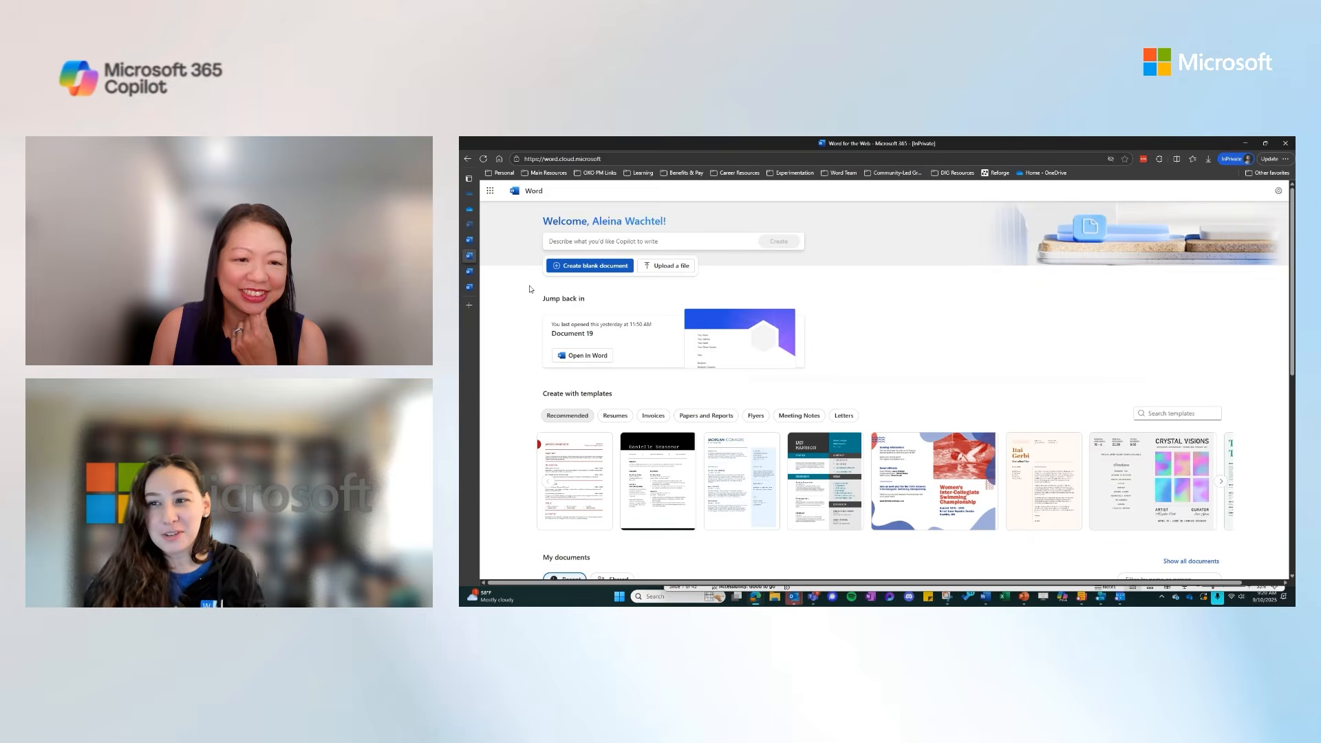
{"action": "scroll", "coordinate": [513, 370], "scroll_direction": "down", "scroll_amount": 2}
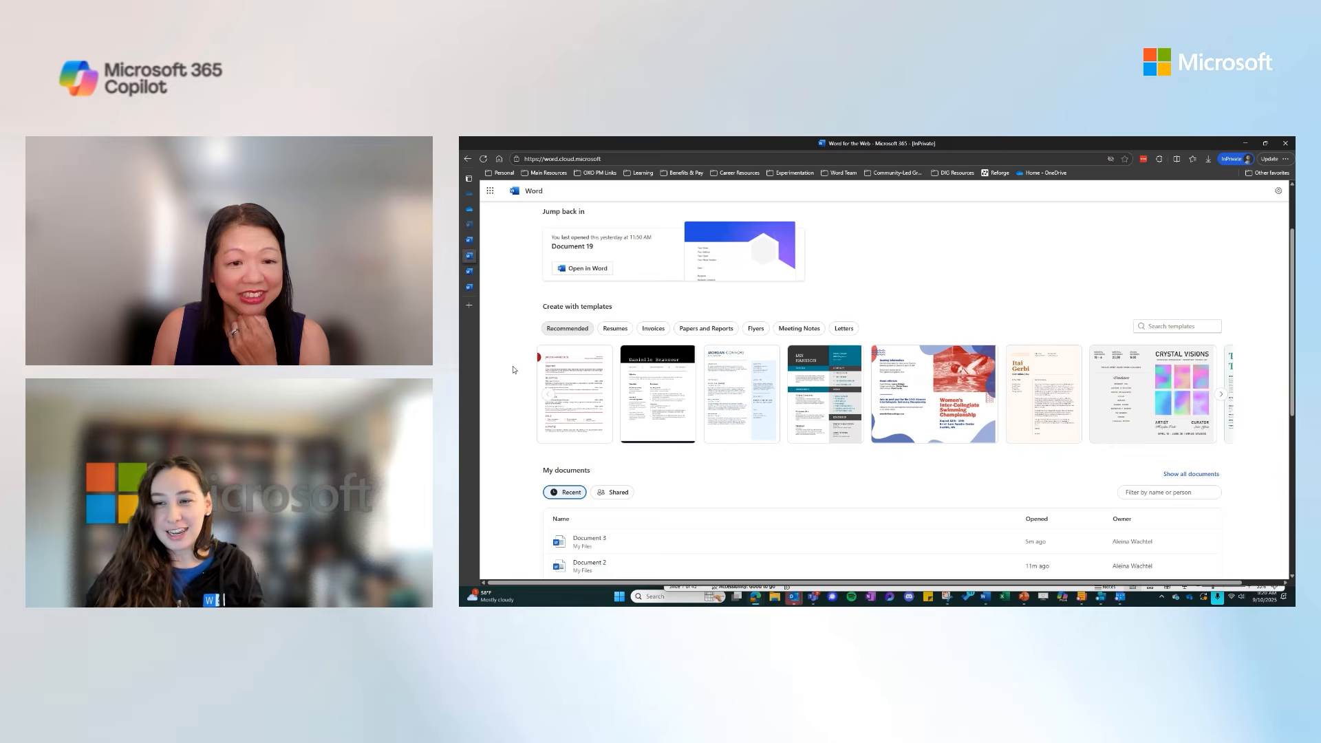
{"action": "scroll", "coordinate": [519, 378], "scroll_direction": "up", "scroll_amount": 1}
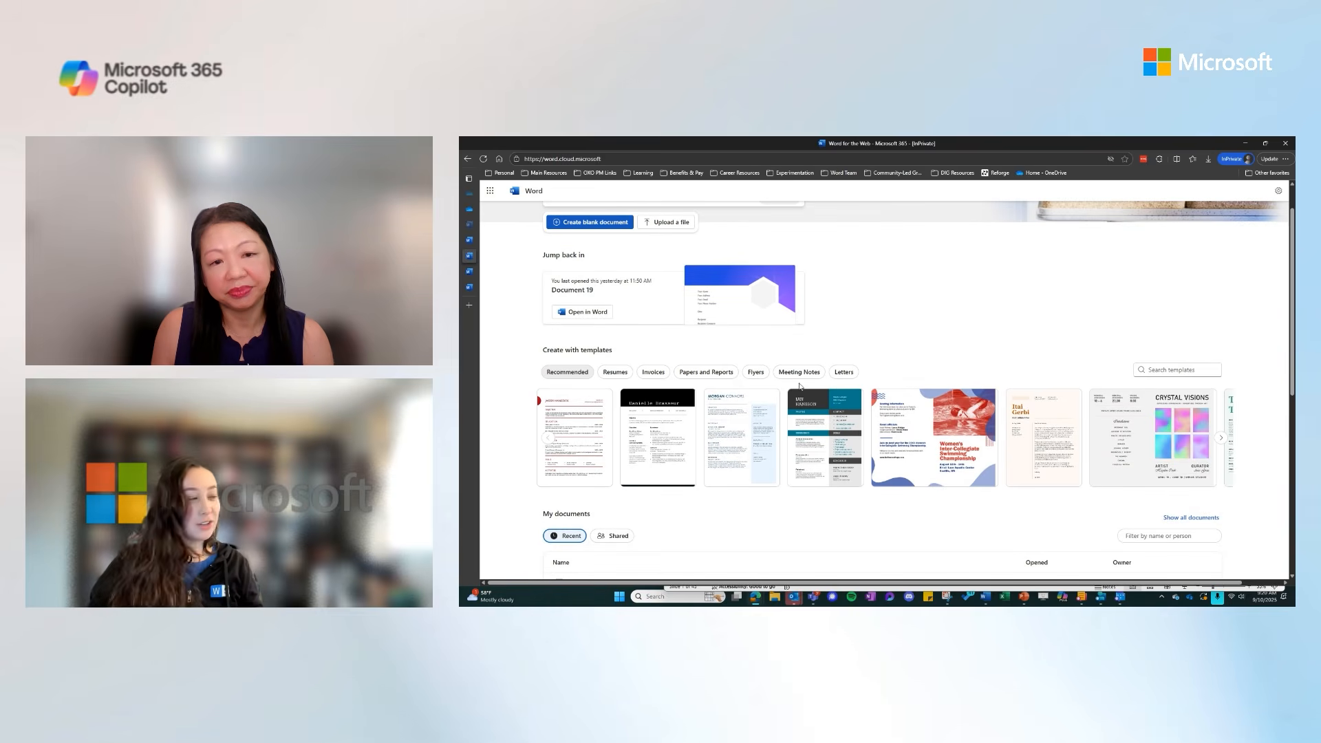
{"action": "left_click", "coordinate": [846, 374]}
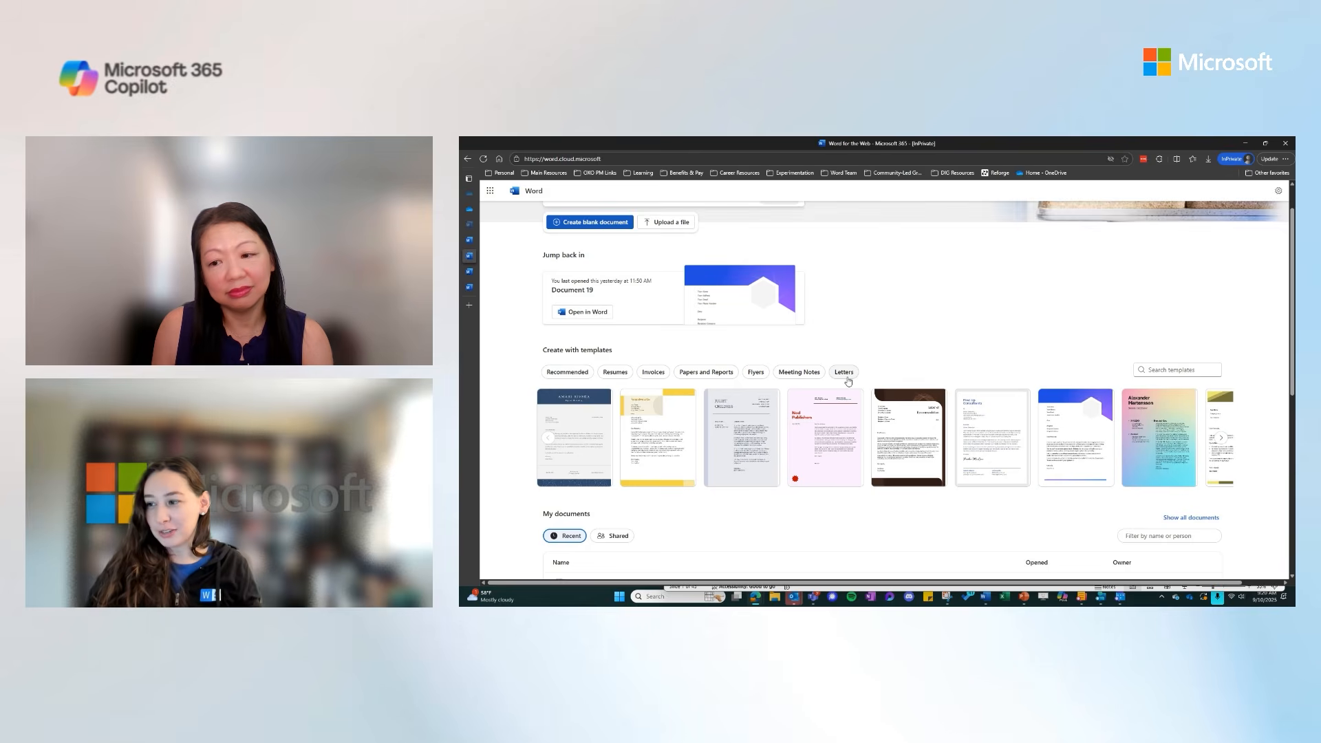
{"action": "mouse_move", "coordinate": [1083, 443]}
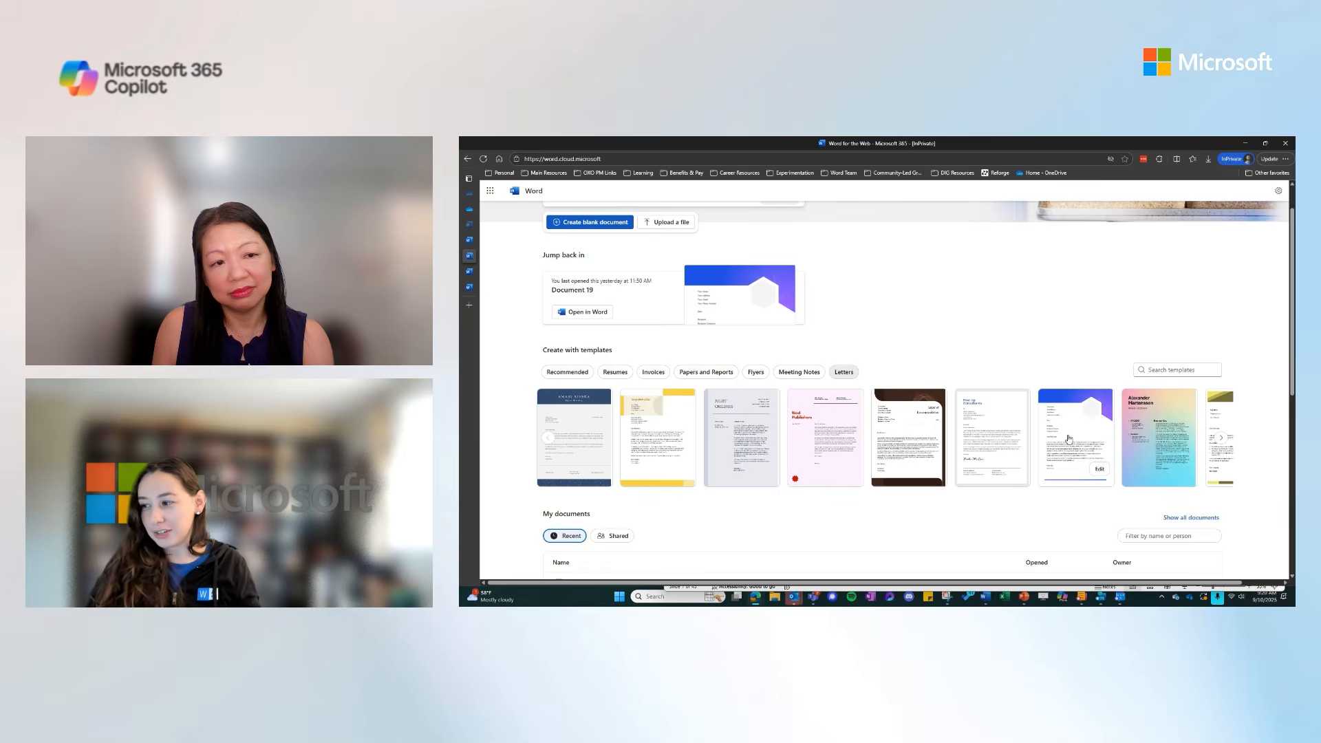
{"action": "left_click", "coordinate": [1079, 479]}
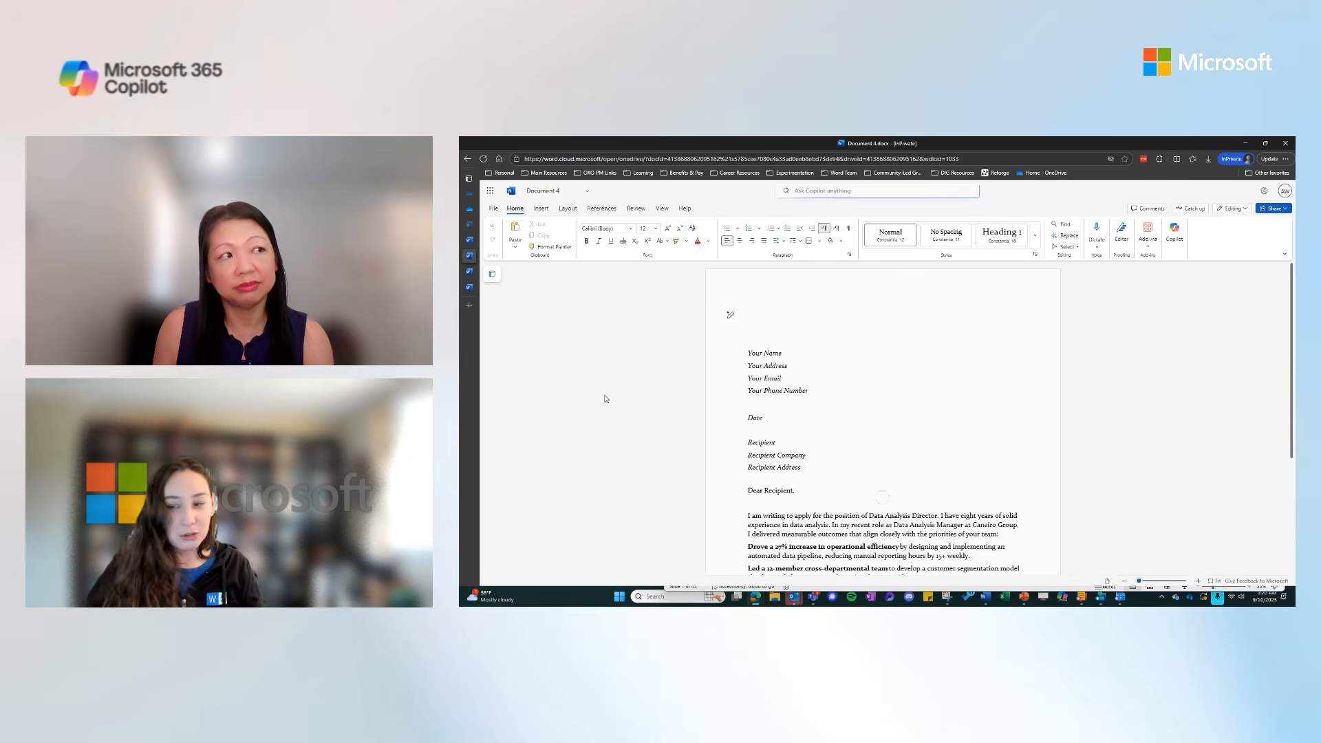
Start a Copilot draft prompt above the letter body asking for a cover letter for a named high school student
{"action": "scroll", "coordinate": [730, 436], "scroll_direction": "down", "scroll_amount": 5}
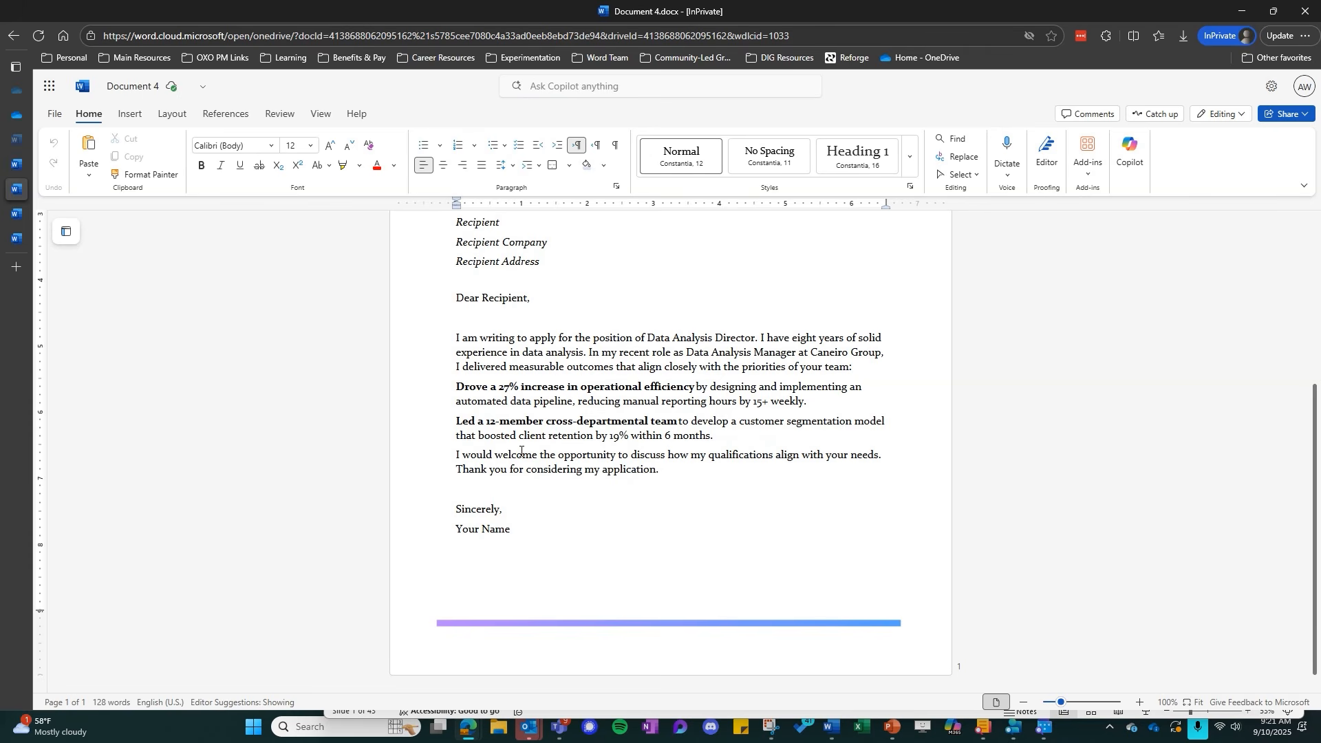
{"action": "left_click", "coordinate": [458, 338]}
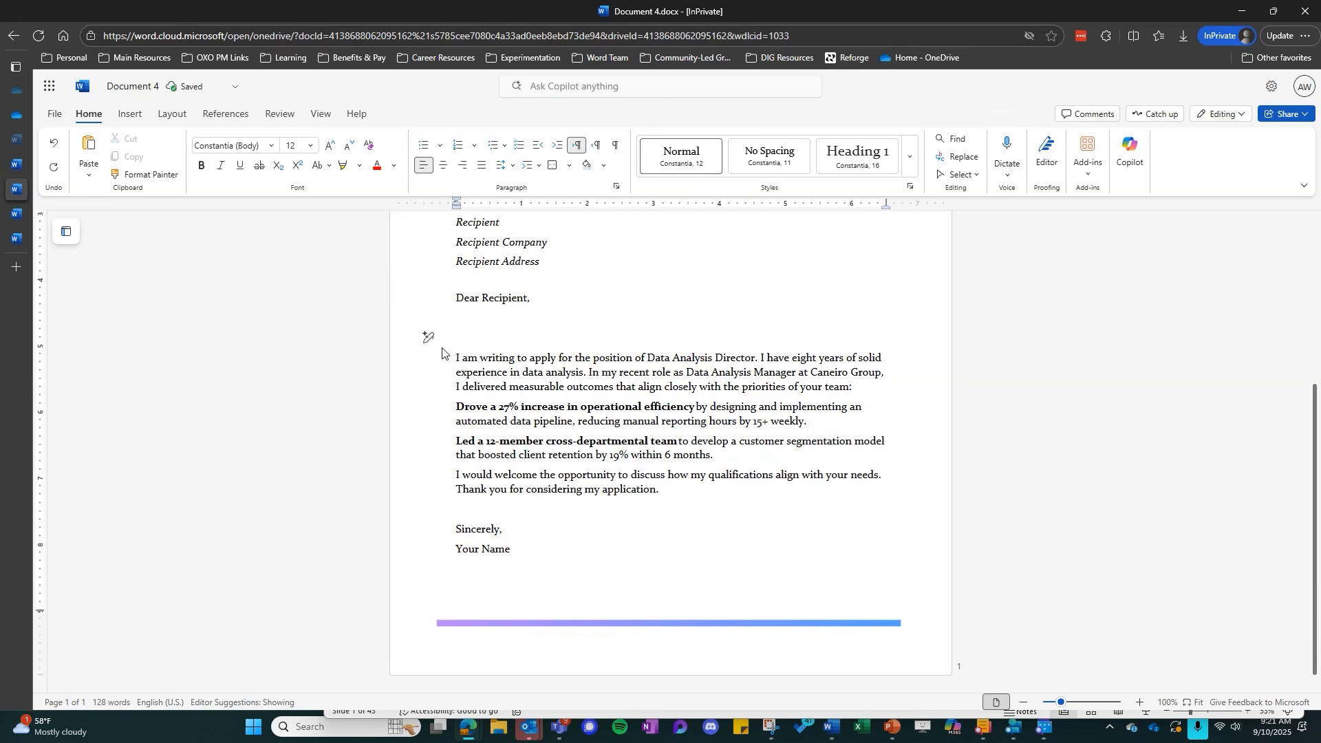
{"action": "left_click", "coordinate": [428, 342]}
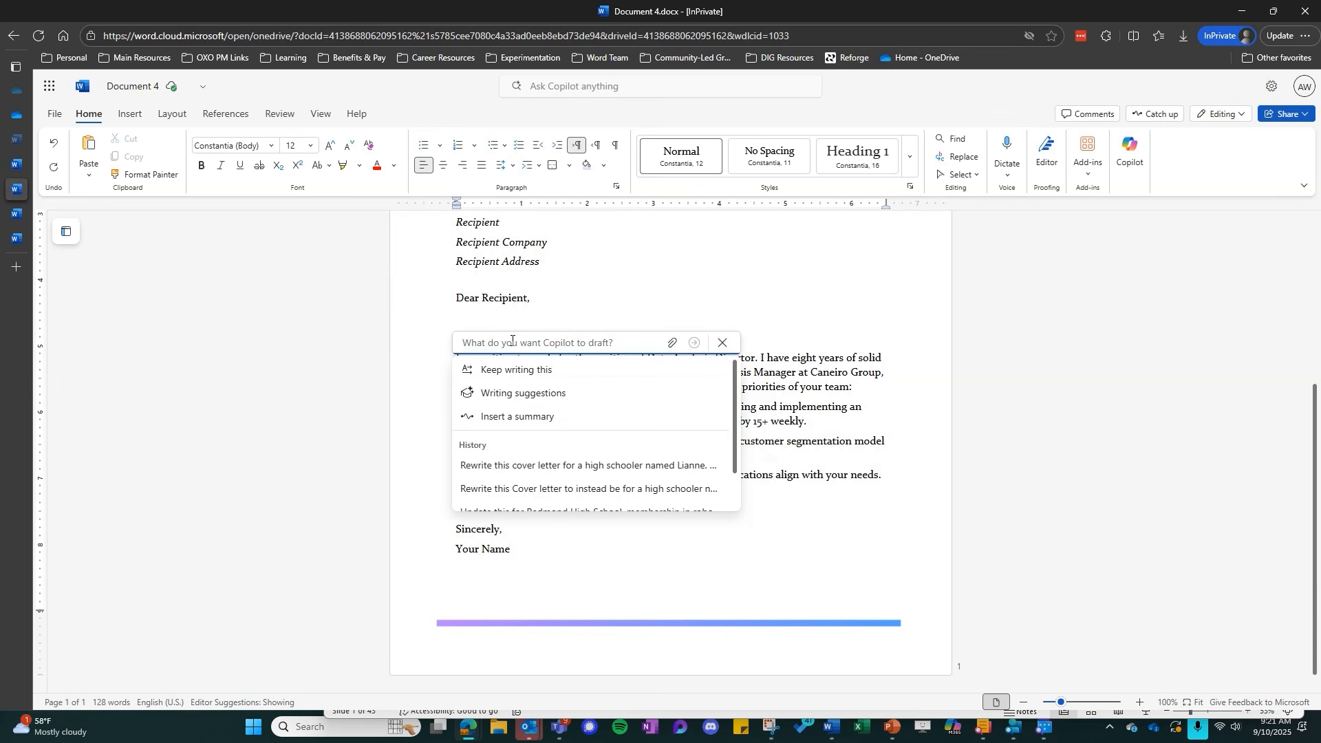
{"action": "type", "text": "Write"}
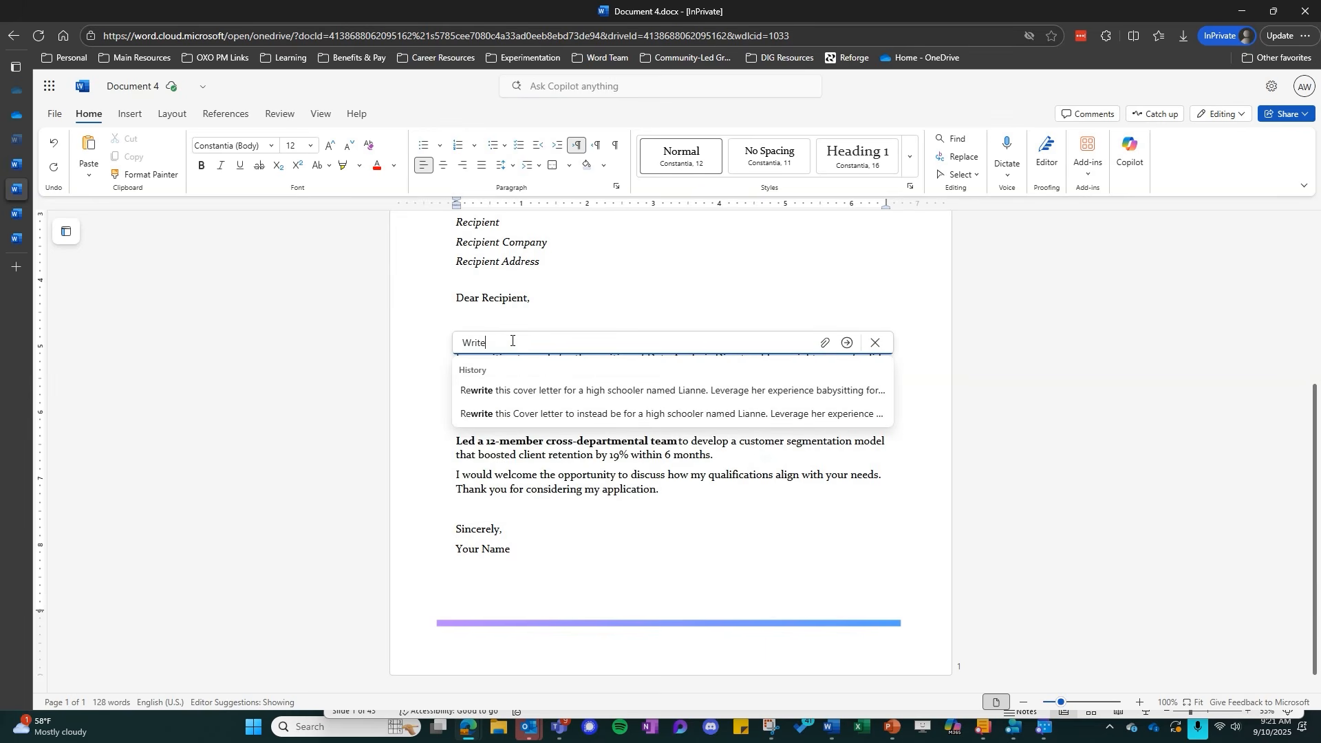
{"action": "type", "text": " a Cover letter "}
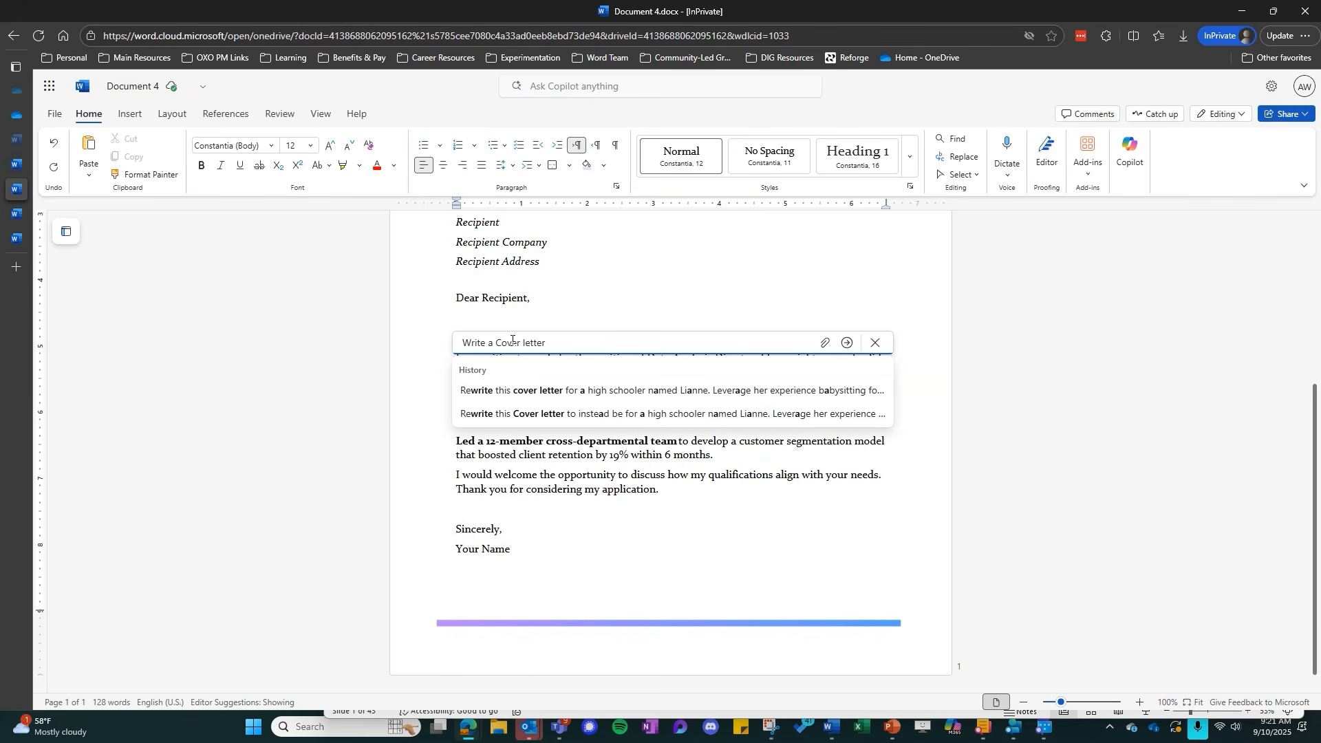
{"action": "type", "text": "for AllisIn"}
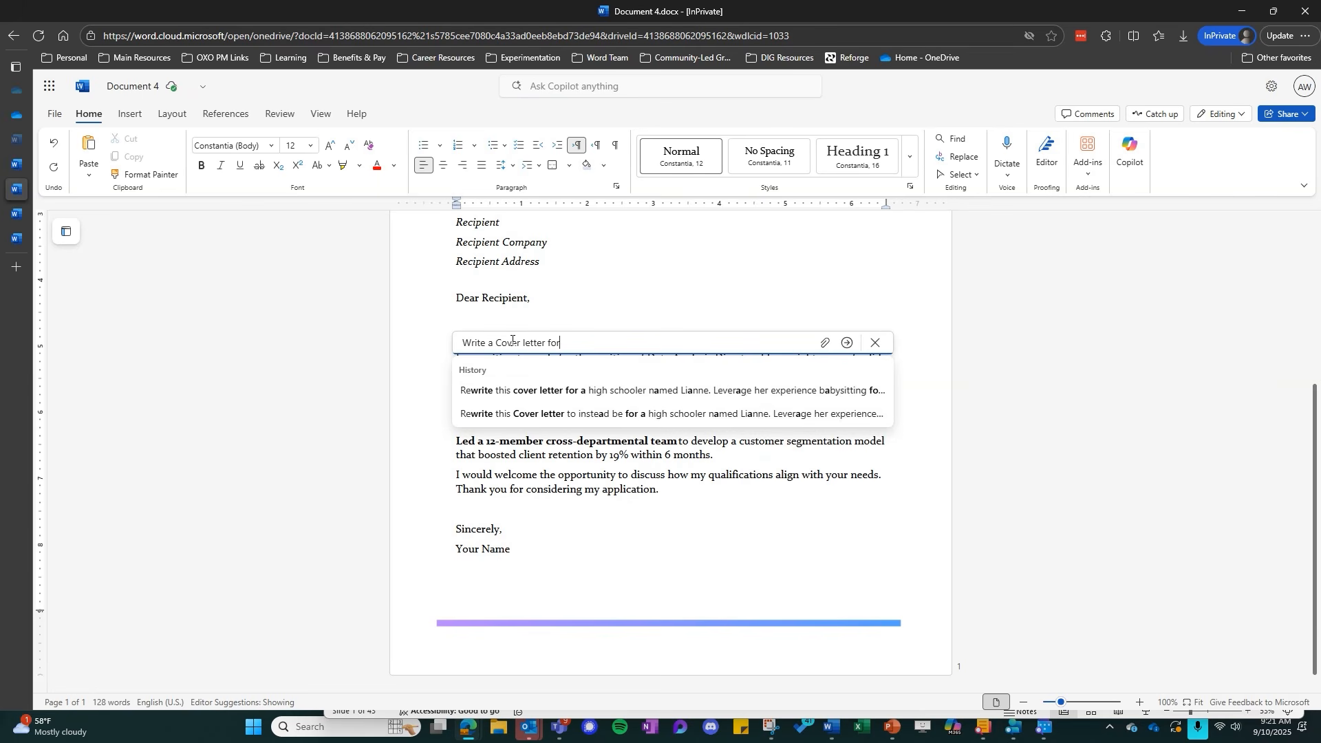
{"action": "key", "text": "BackSpace"}
{"action": "key", "text": "BackSpace"}
{"action": "type", "text": "on"}
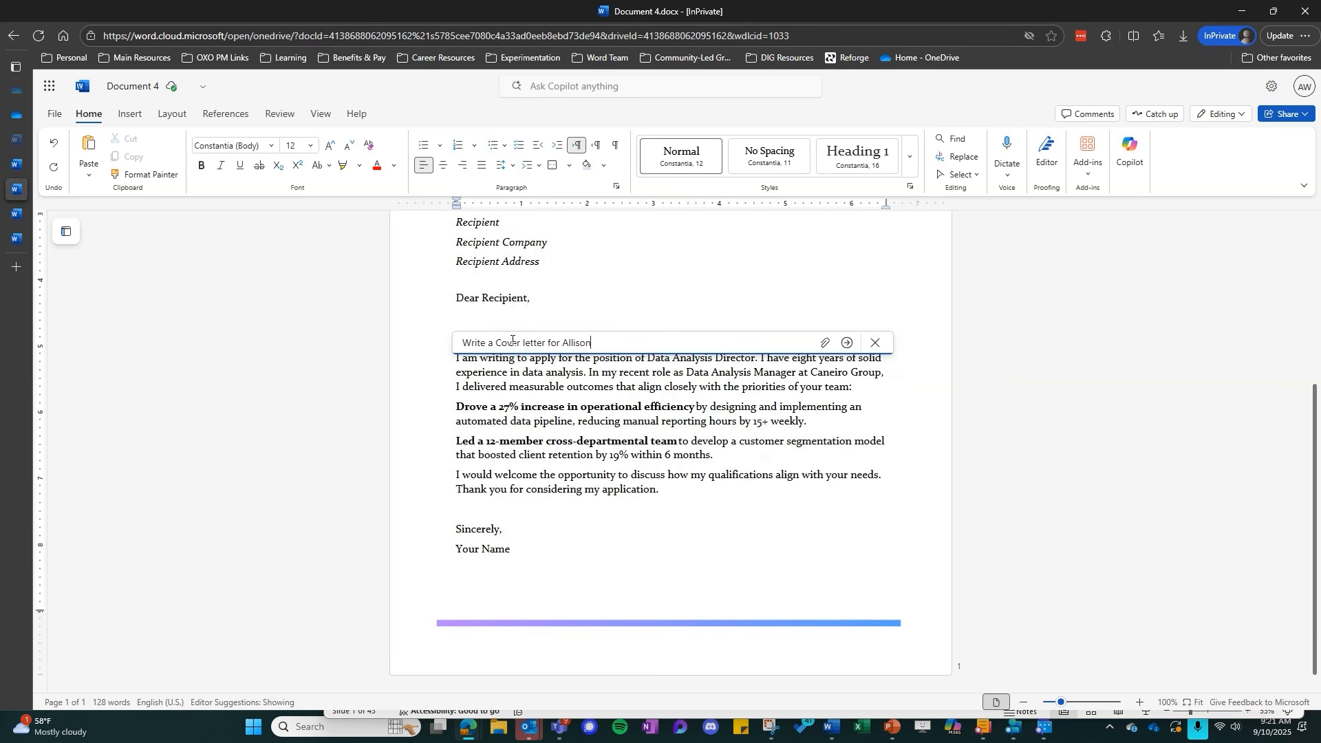
{"action": "type", "text": ", a high school student. Leverage her experience"}
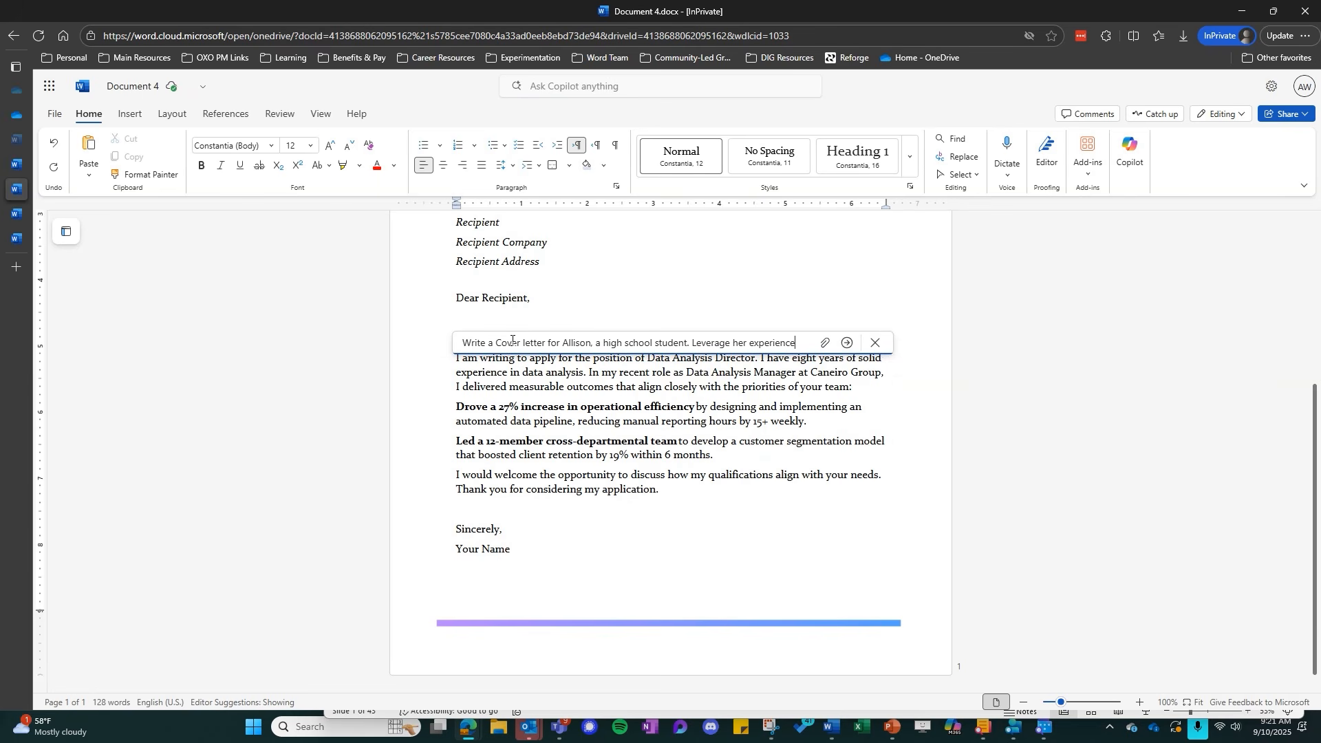
{"action": "type", "text": " babysitting for 3 years"}
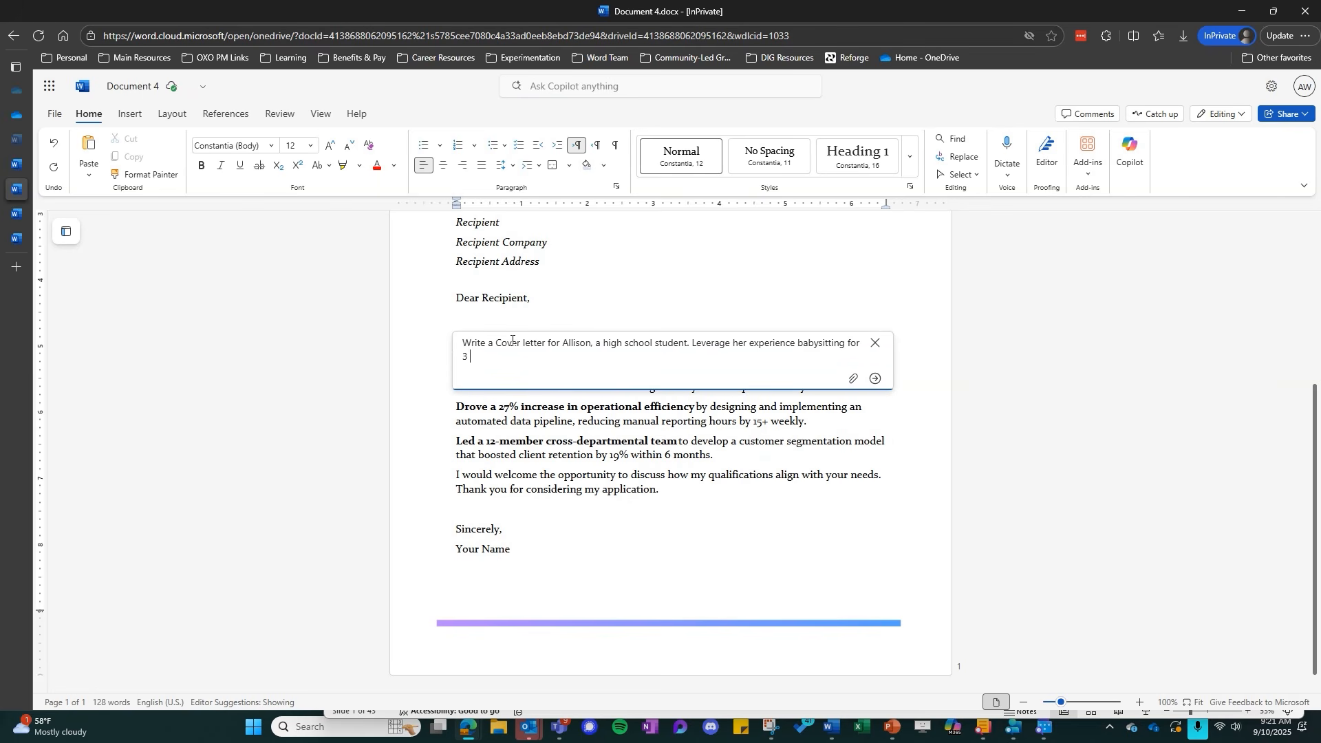
{"action": "type", "text": ", her experience playing in the school band, her p"}
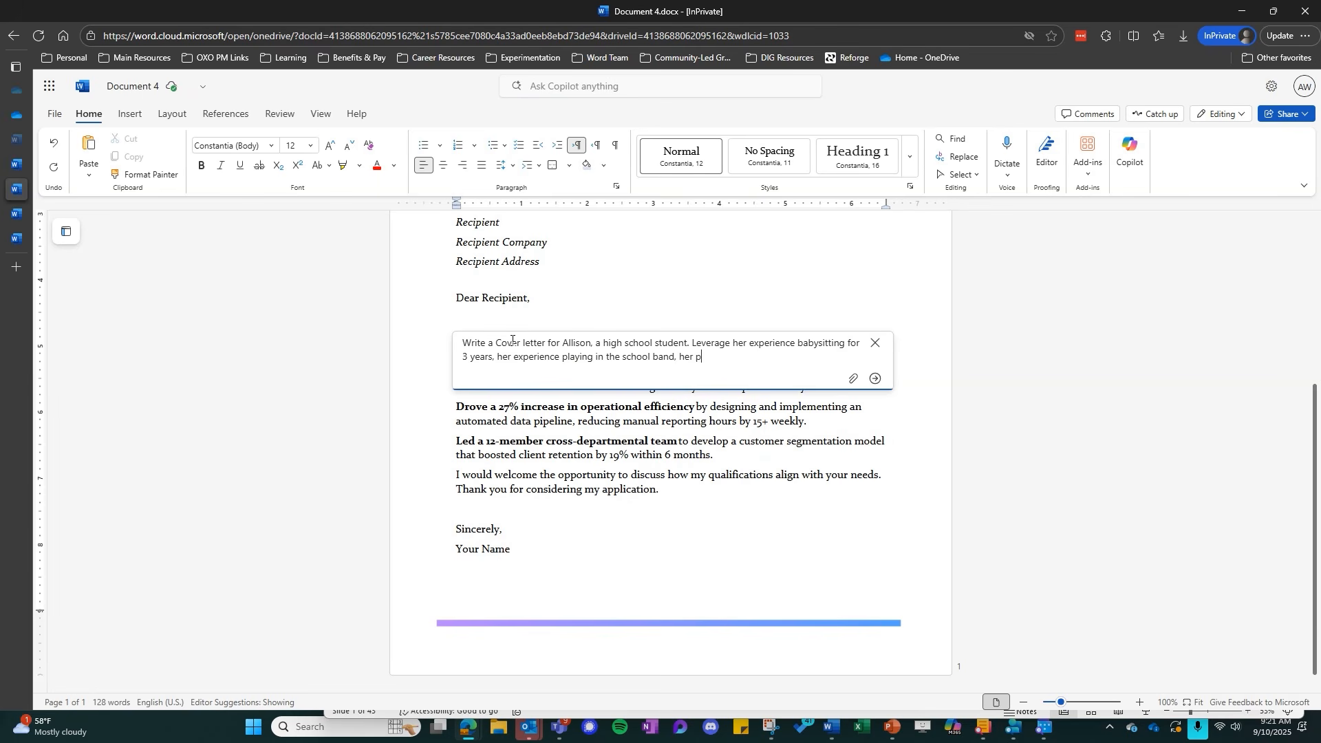
{"action": "type", "text": "articipation in robotics club, playing J"}
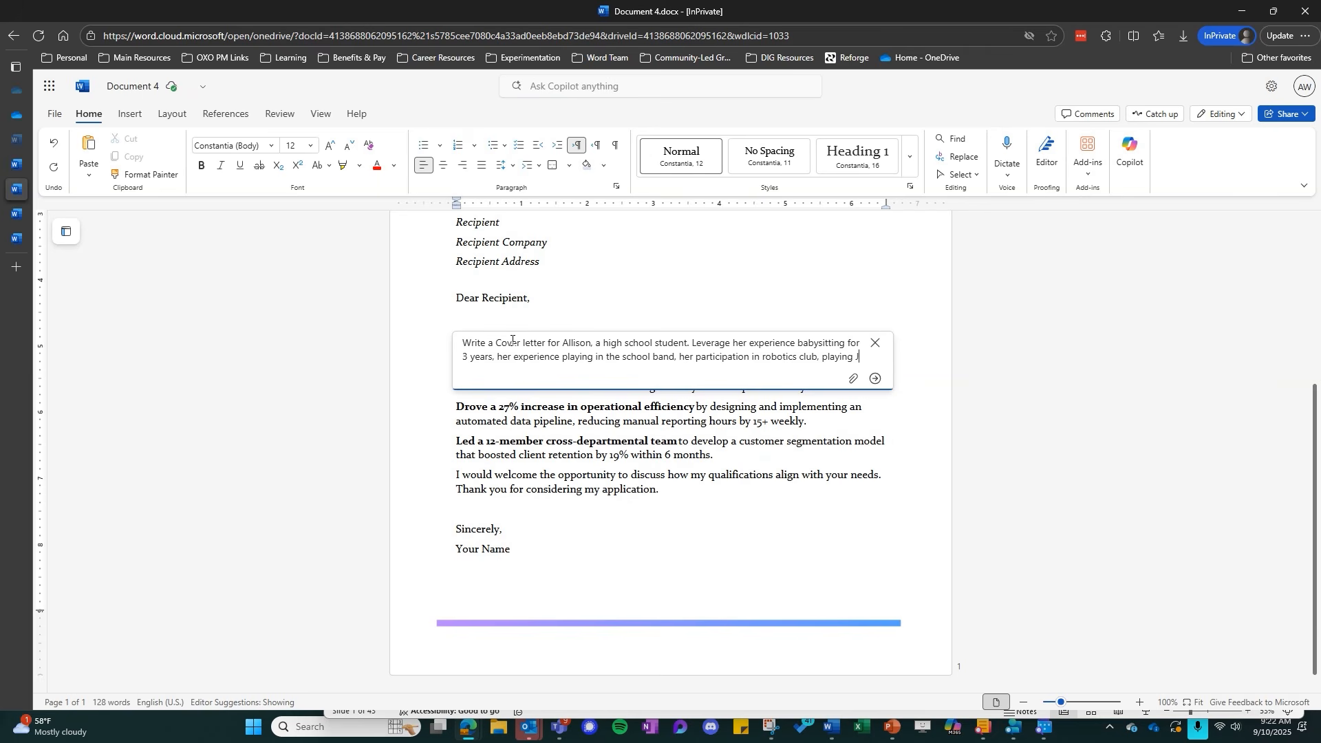
{"action": "type", "text": "V soccer, and"}
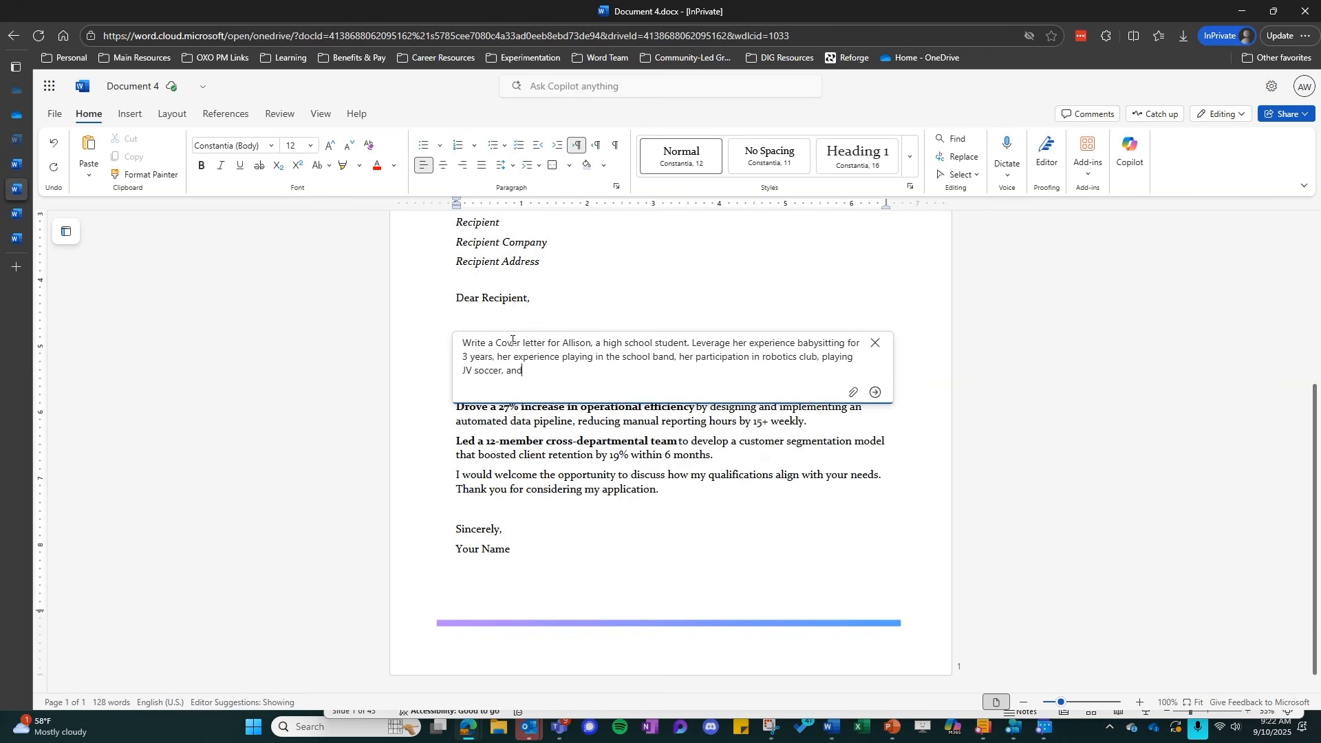
{"action": "type", "text": " peer tutoring to showcase her great fit as a "}
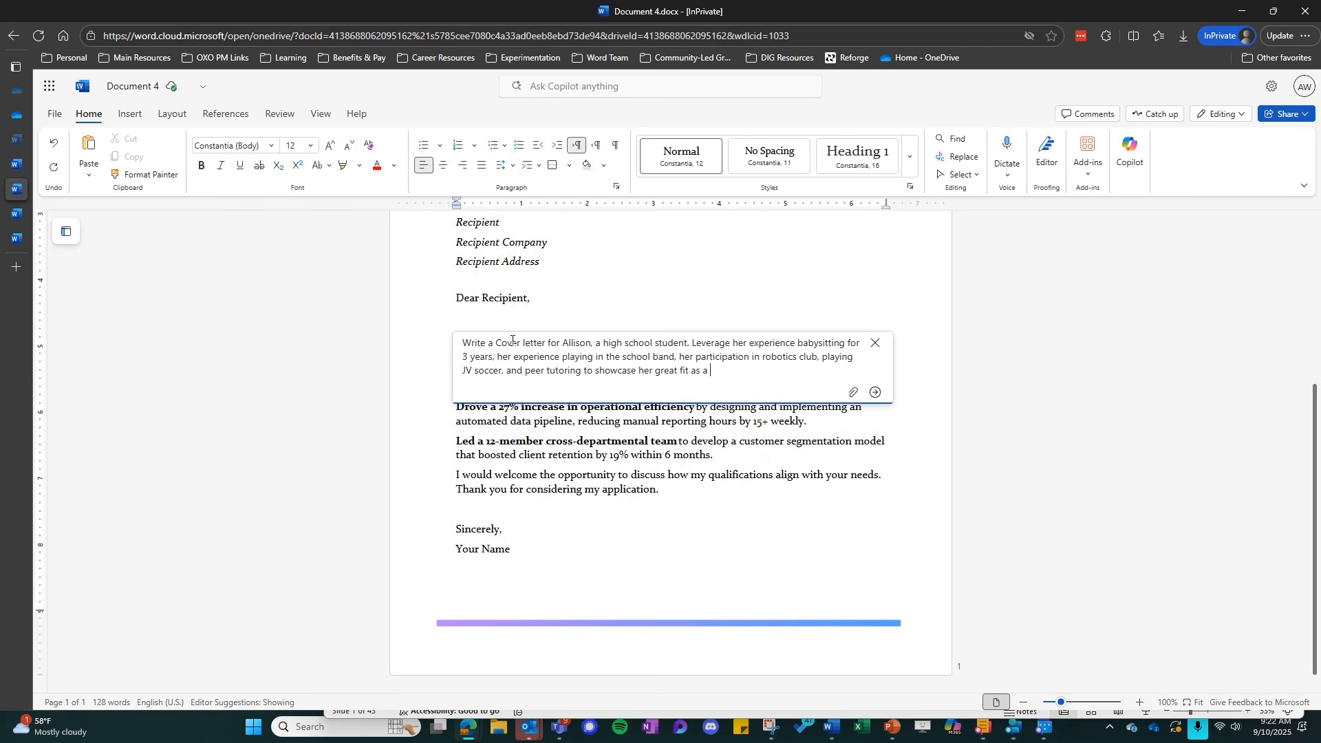
{"action": "type", "text": "candidate. Showcase qualities an"}
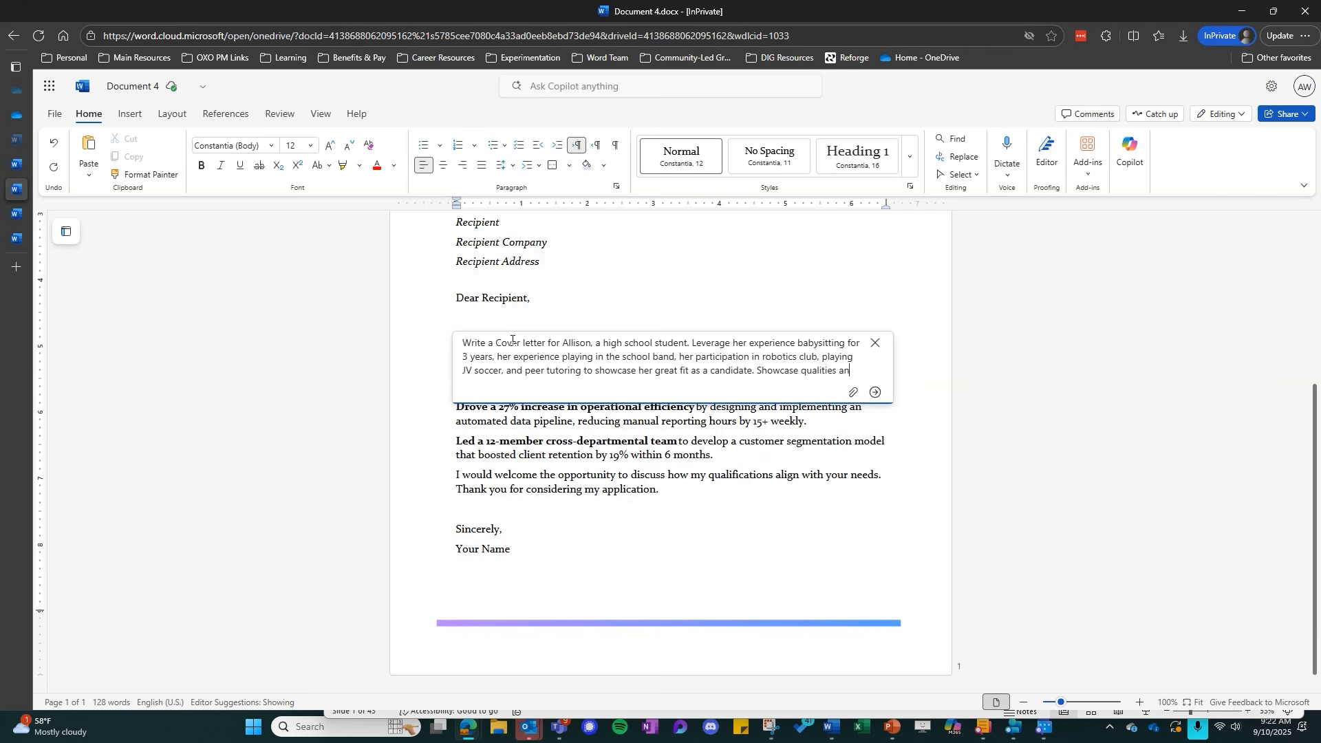
{"action": "type", "text": " employer would"}
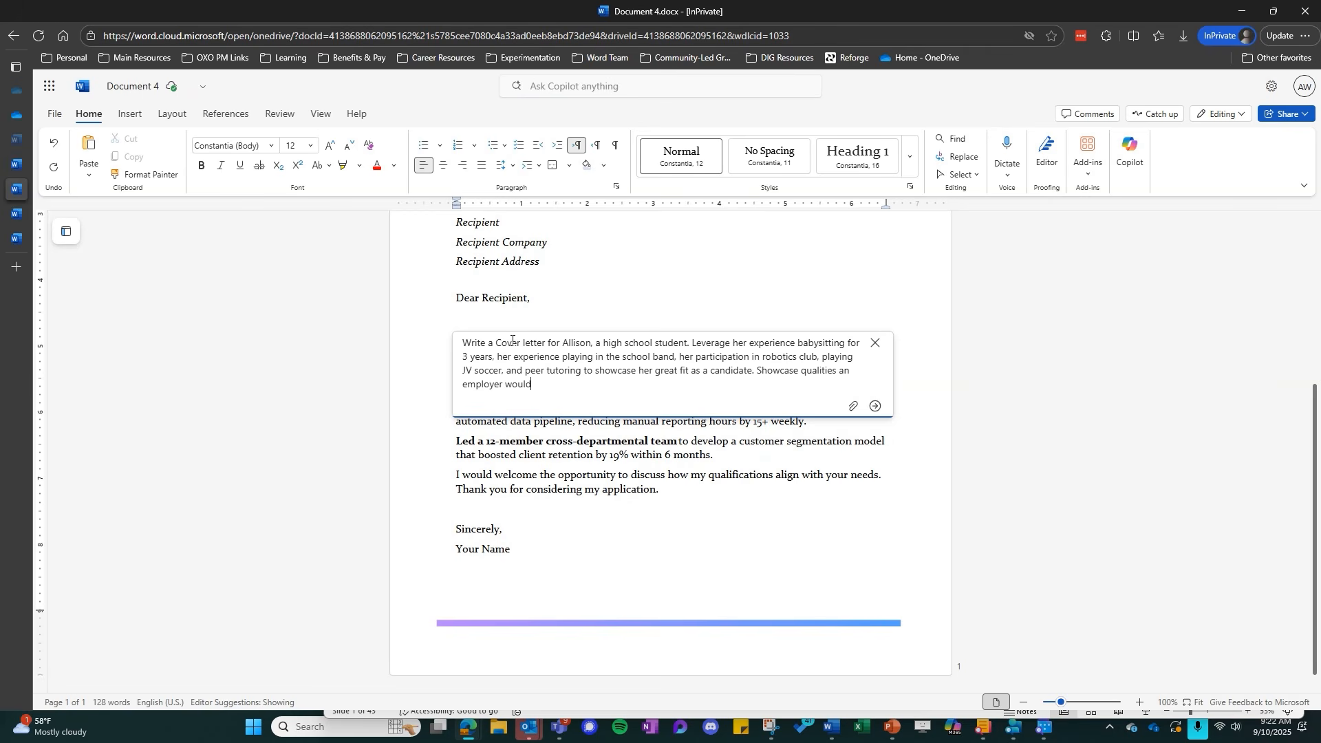
{"action": "type", "text": " be looking for"}
Finish the prompt with "Showcase qualities an employer would be looking for" and have Copilot generate the letter
{"action": "left_click", "coordinate": [875, 406]}
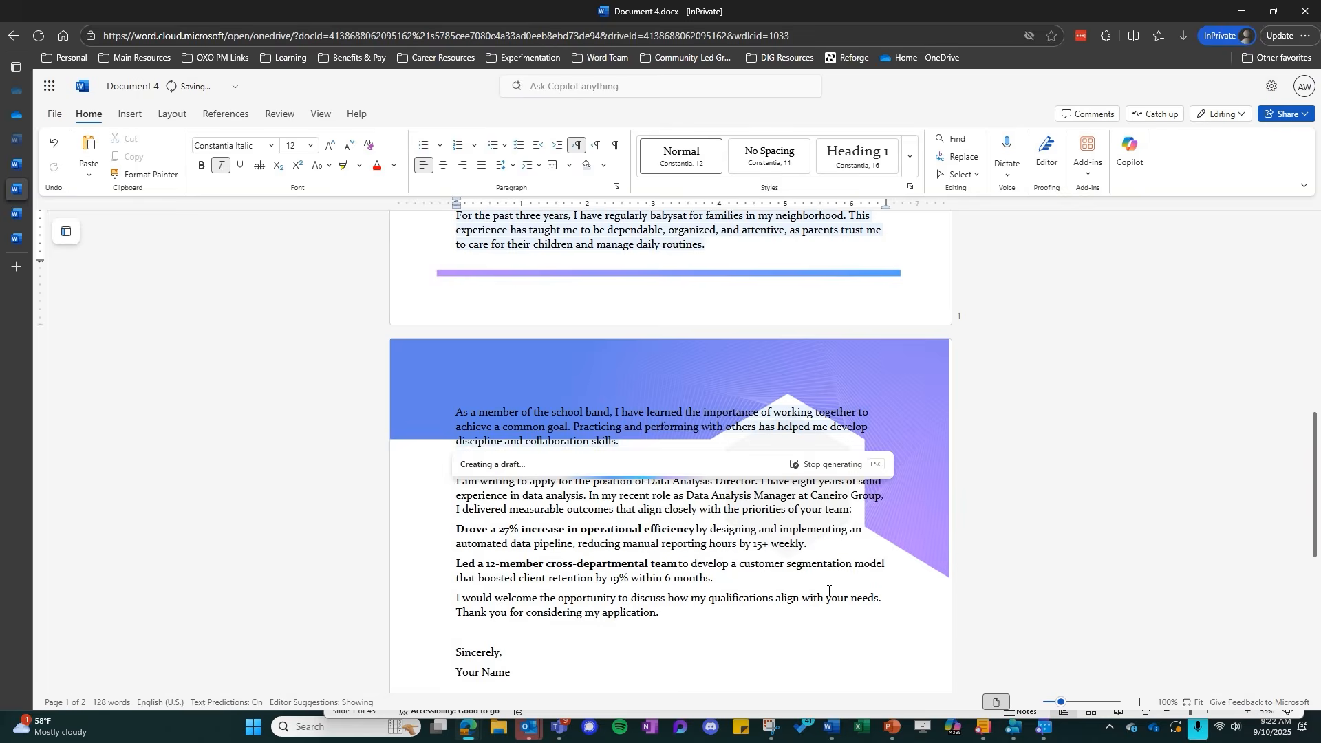
Delete the template's placeholder sender, date, recipient and greeting lines above the generated letter
{"action": "scroll", "coordinate": [610, 466], "scroll_direction": "up", "scroll_amount": 9}
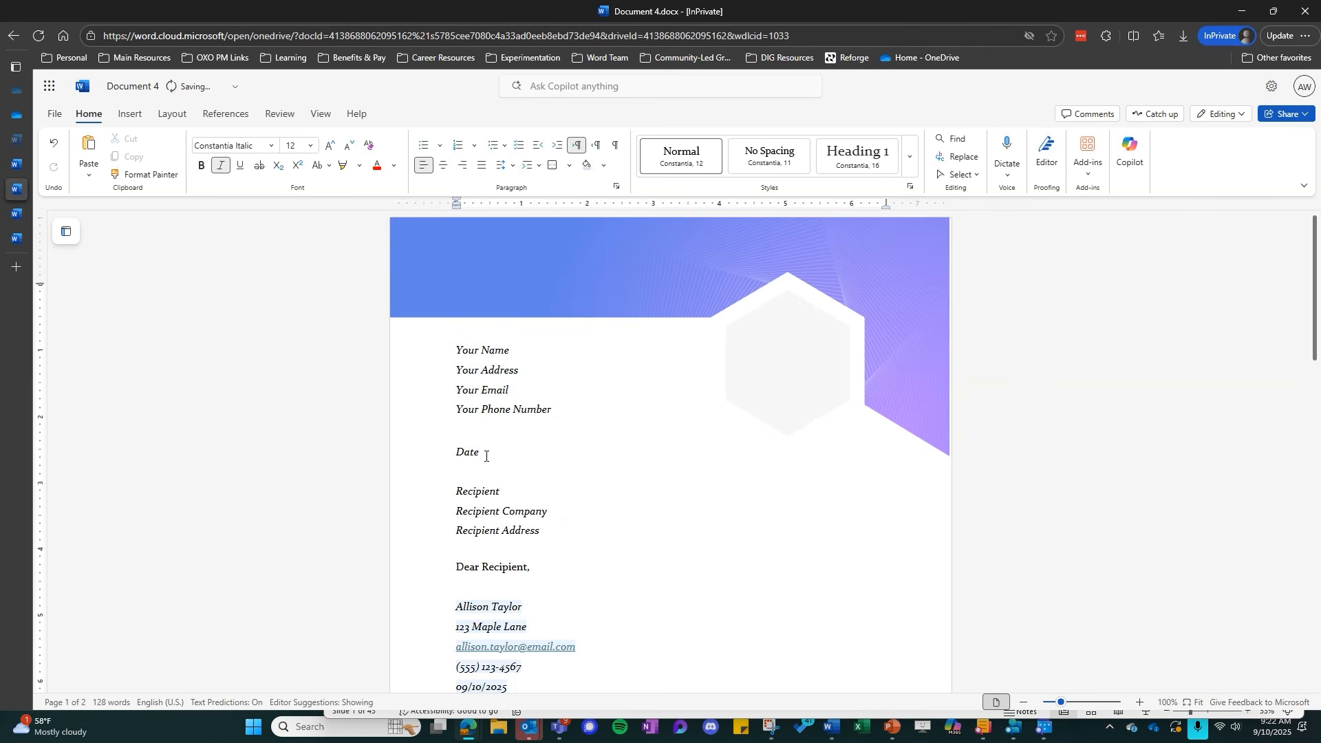
{"action": "left_click_drag", "start_coordinate": [540, 531], "coordinate": [459, 370]}
{"action": "key", "text": "BackSpace"}
{"action": "key", "text": "BackSpace"}
{"action": "key", "text": "Delete"}
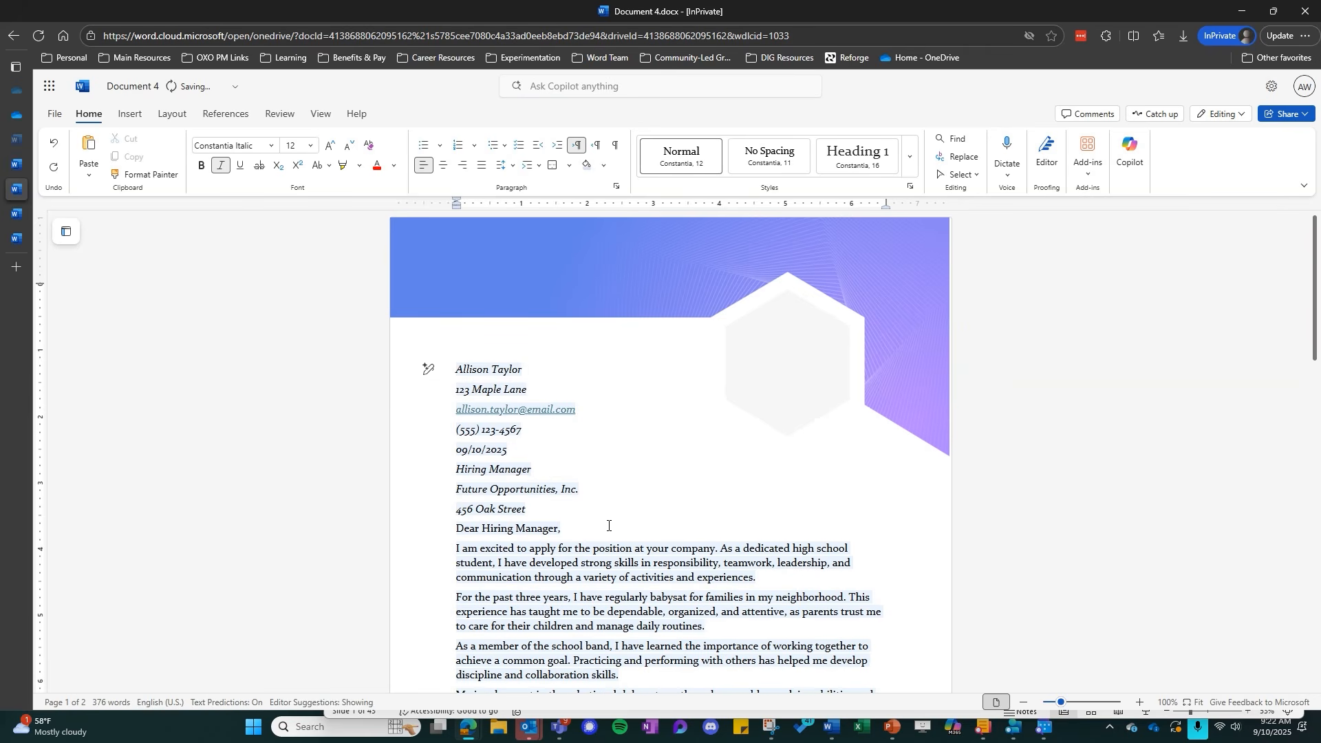
Insert a blank line between the recipient's street address and the "Dear Hiring Manager" greeting
{"action": "scroll", "coordinate": [562, 427], "scroll_direction": "down", "scroll_amount": 2}
{"action": "left_click", "coordinate": [543, 372]}
{"action": "key", "text": "Return"}
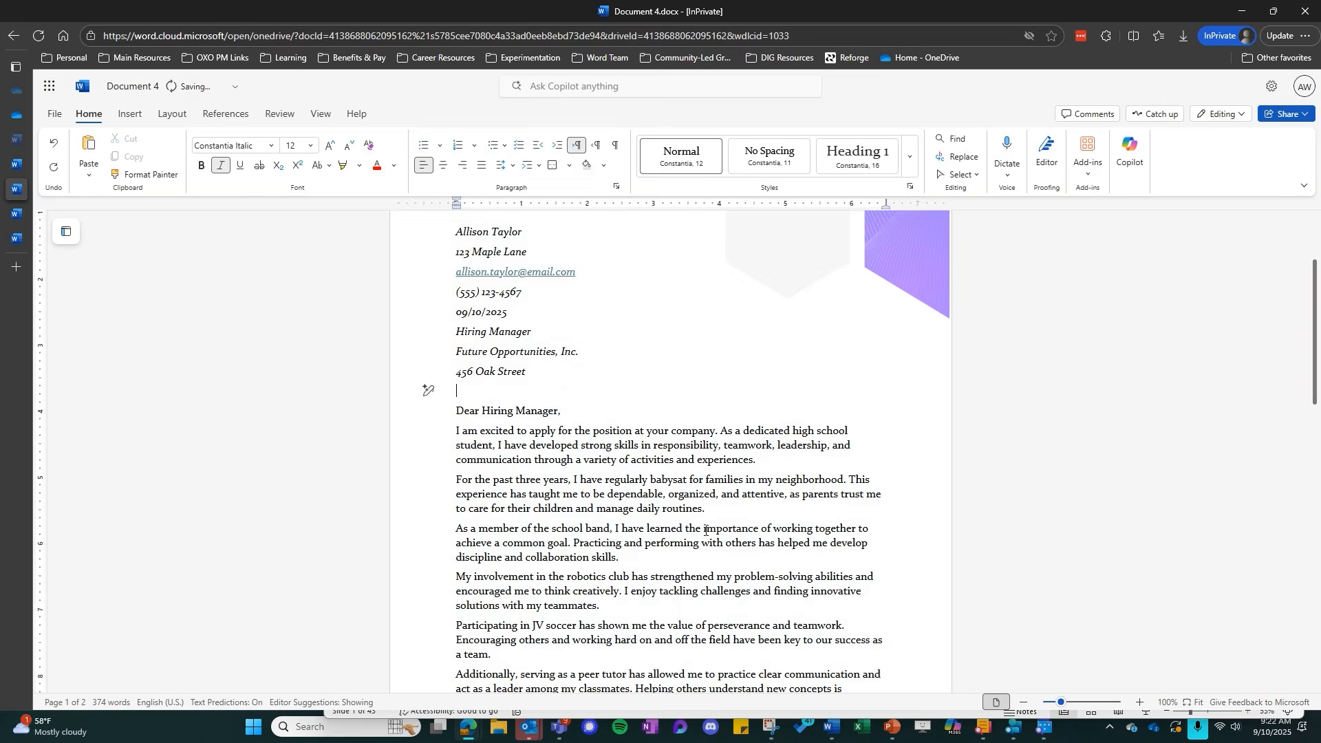
Delete the template's original Data Analysis Director letter text and its sign-off below the generated letter
{"action": "scroll", "coordinate": [673, 511], "scroll_direction": "down", "scroll_amount": 2}
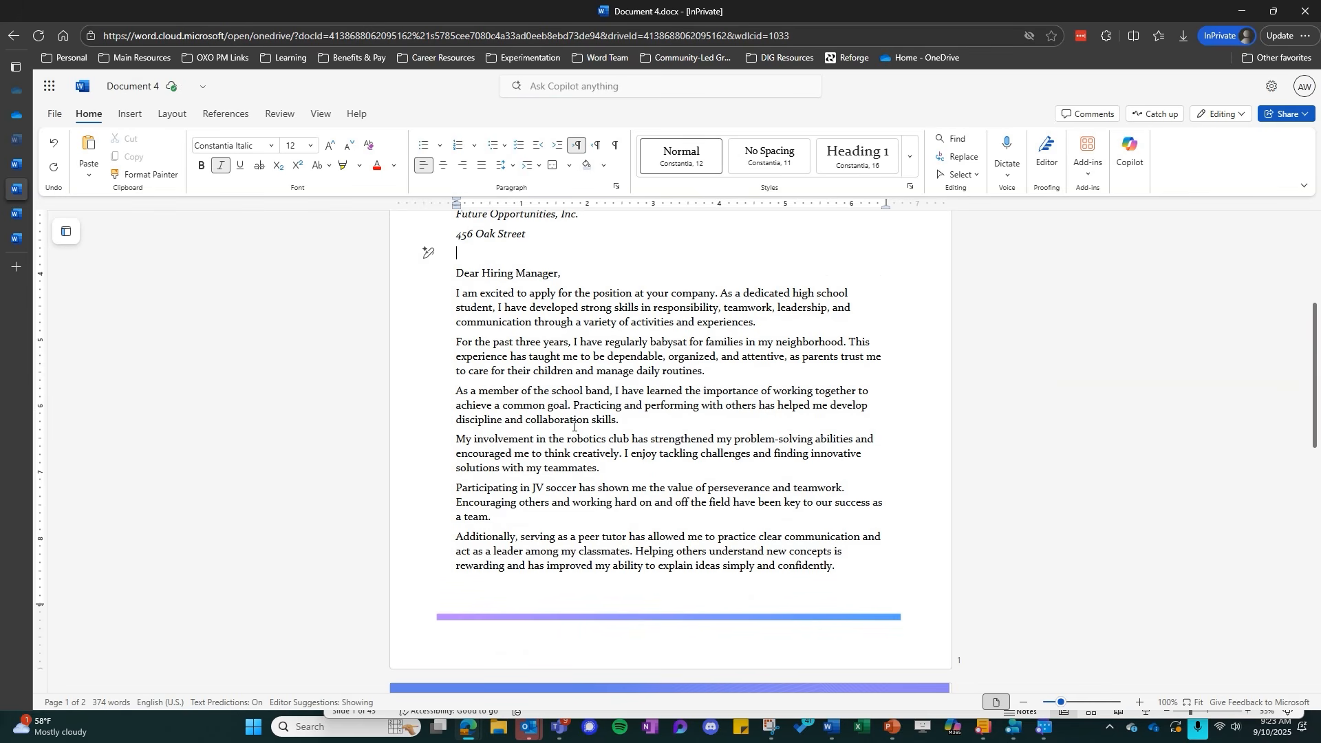
{"action": "left_click_drag", "start_coordinate": [674, 440], "coordinate": [877, 441]}
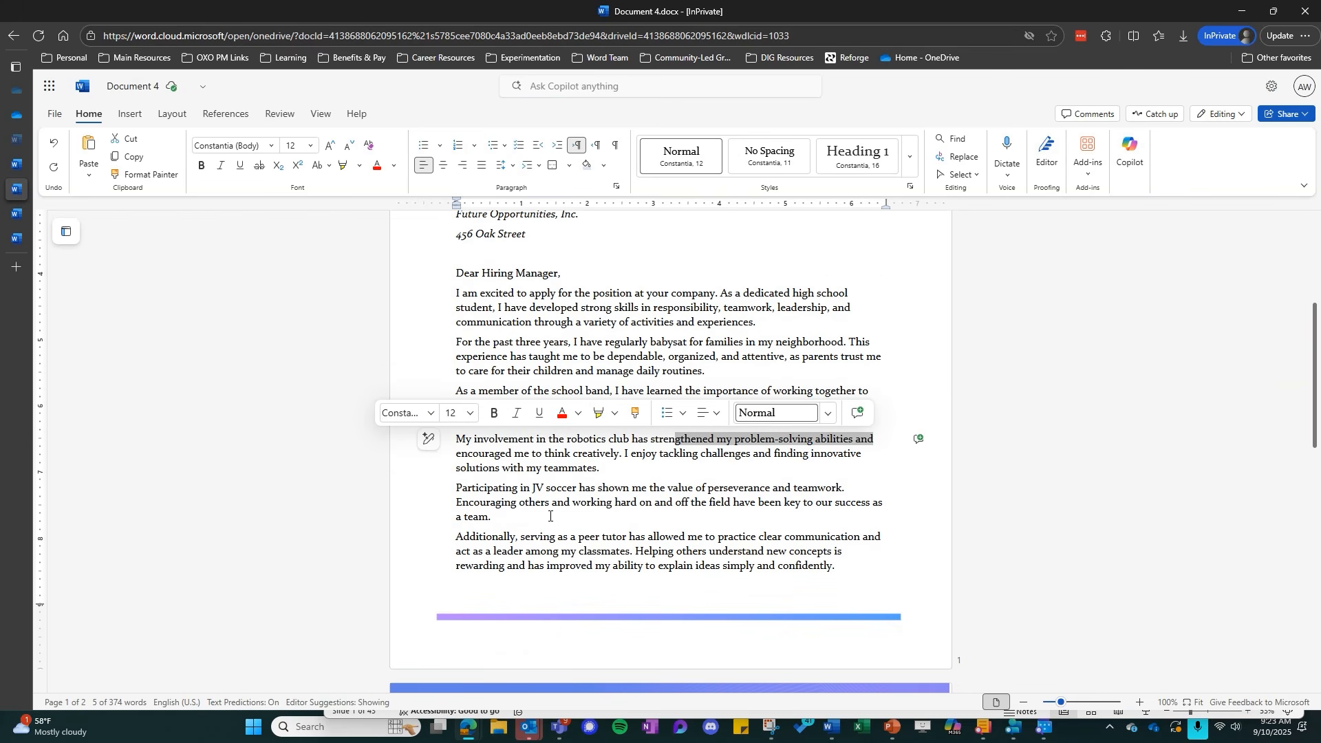
{"action": "scroll", "coordinate": [550, 516], "scroll_direction": "down", "scroll_amount": 5}
{"action": "scroll", "coordinate": [531, 543], "scroll_direction": "down", "scroll_amount": 3}
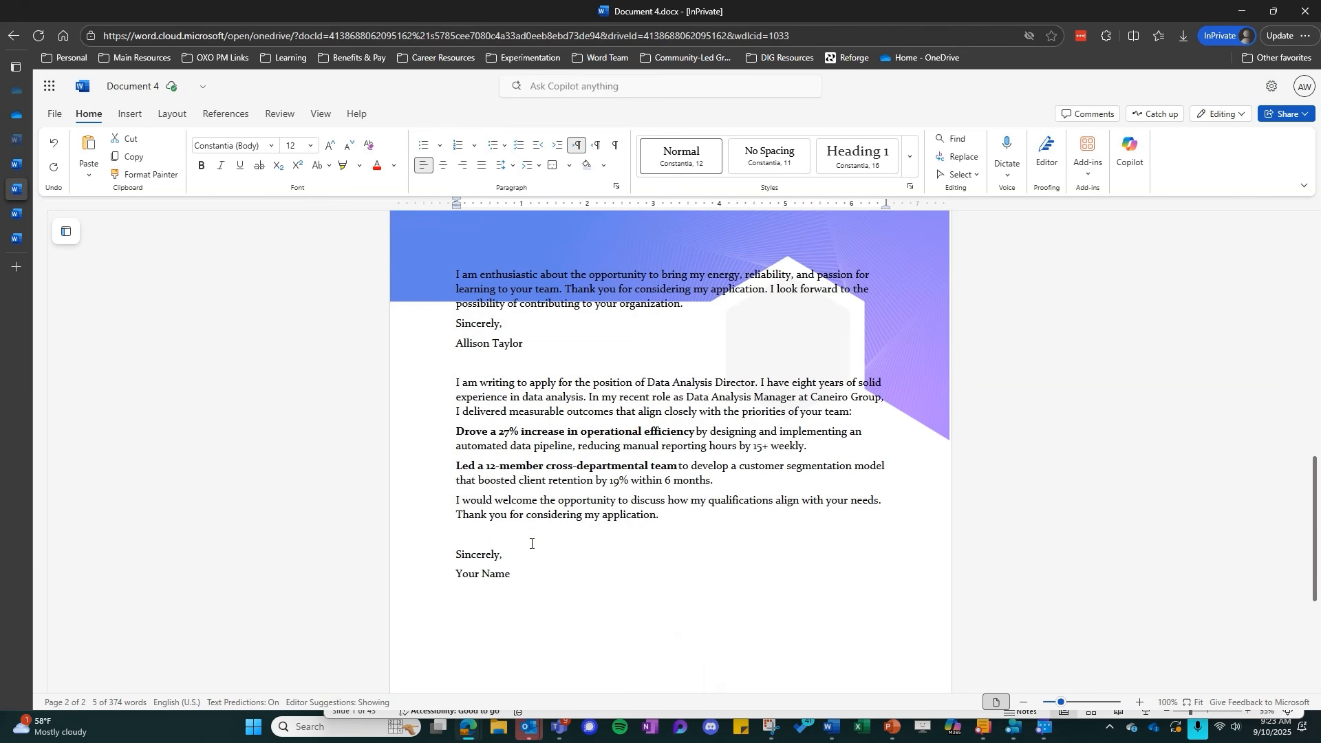
{"action": "left_click_drag", "start_coordinate": [456, 382], "coordinate": [528, 578]}
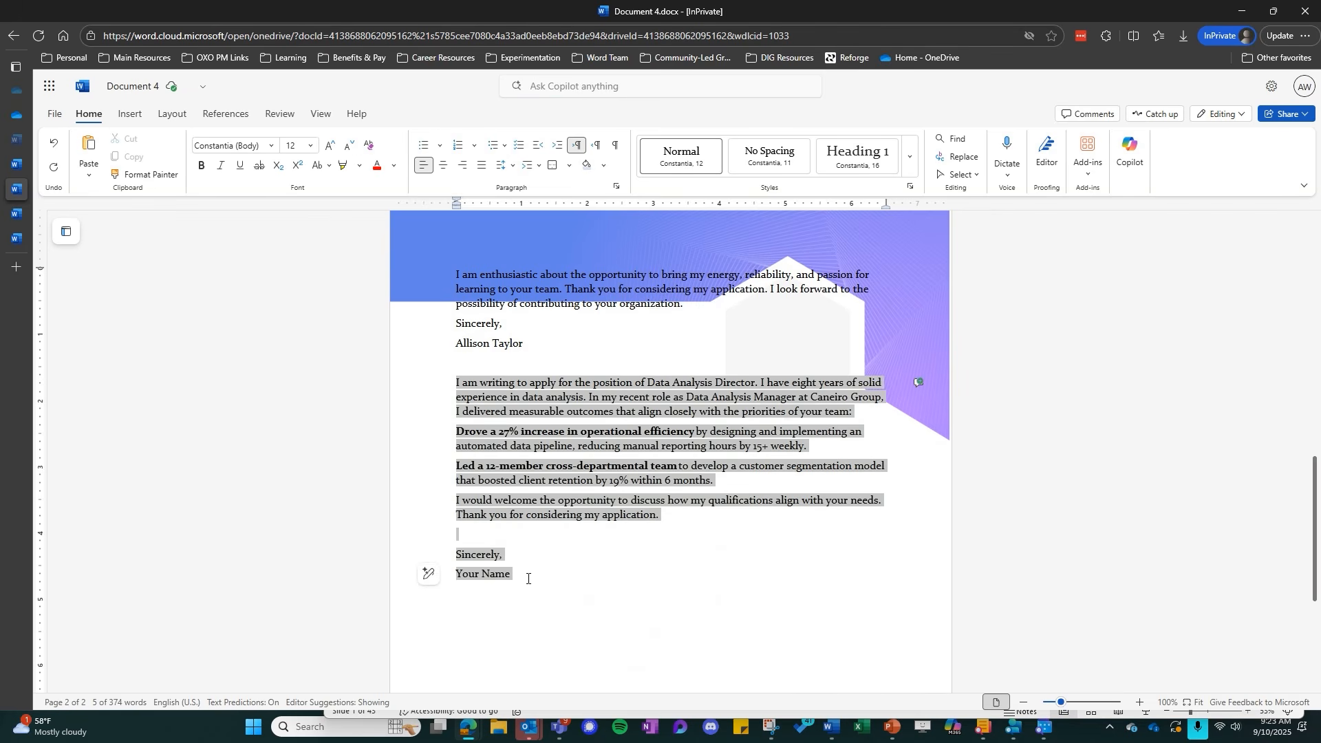
{"action": "key", "text": "Delete"}
Review the generated cover letter's paragraphs at 120% zoom
{"action": "scroll", "coordinate": [520, 506], "scroll_direction": "up", "scroll_amount": 5}
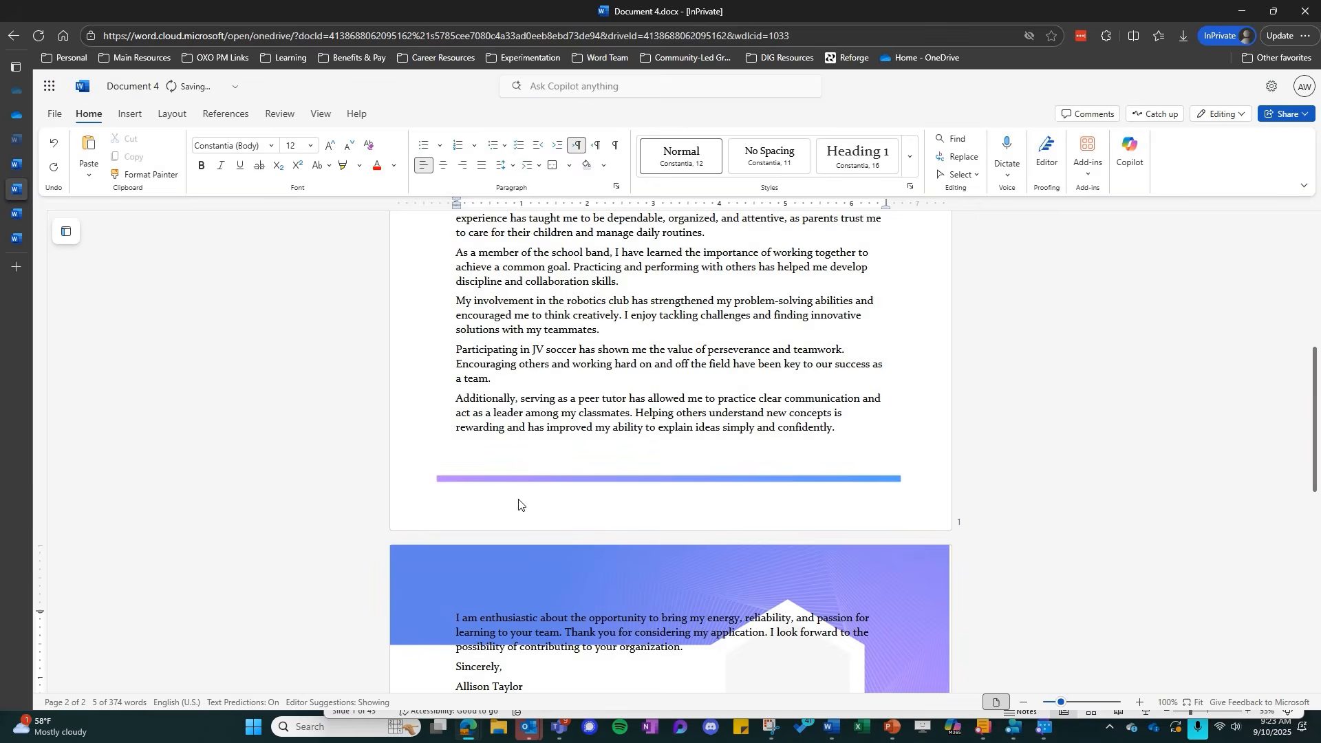
{"action": "scroll", "coordinate": [522, 502], "scroll_direction": "up", "scroll_amount": 4}
{"action": "scroll", "coordinate": [529, 498], "scroll_direction": "down", "scroll_amount": 2}
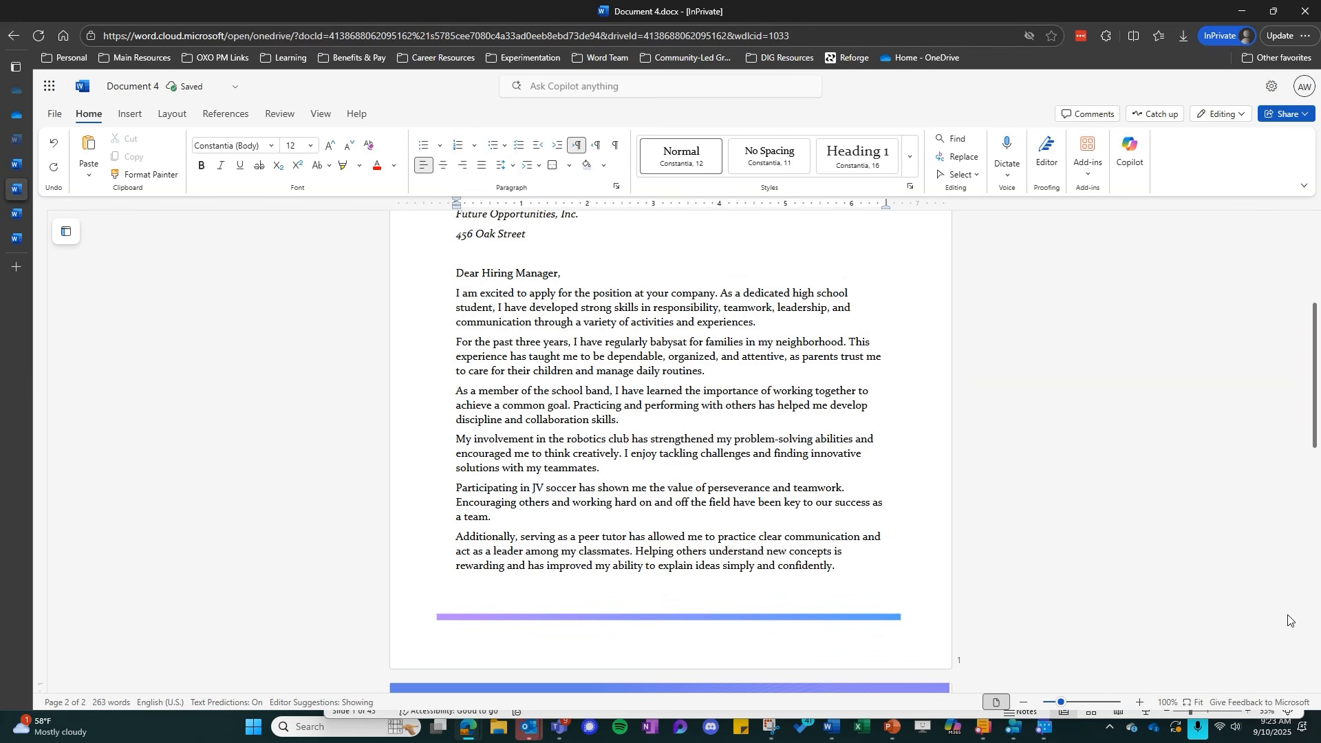
{"action": "left_click", "coordinate": [1138, 707]}
{"action": "left_click", "coordinate": [1138, 706]}
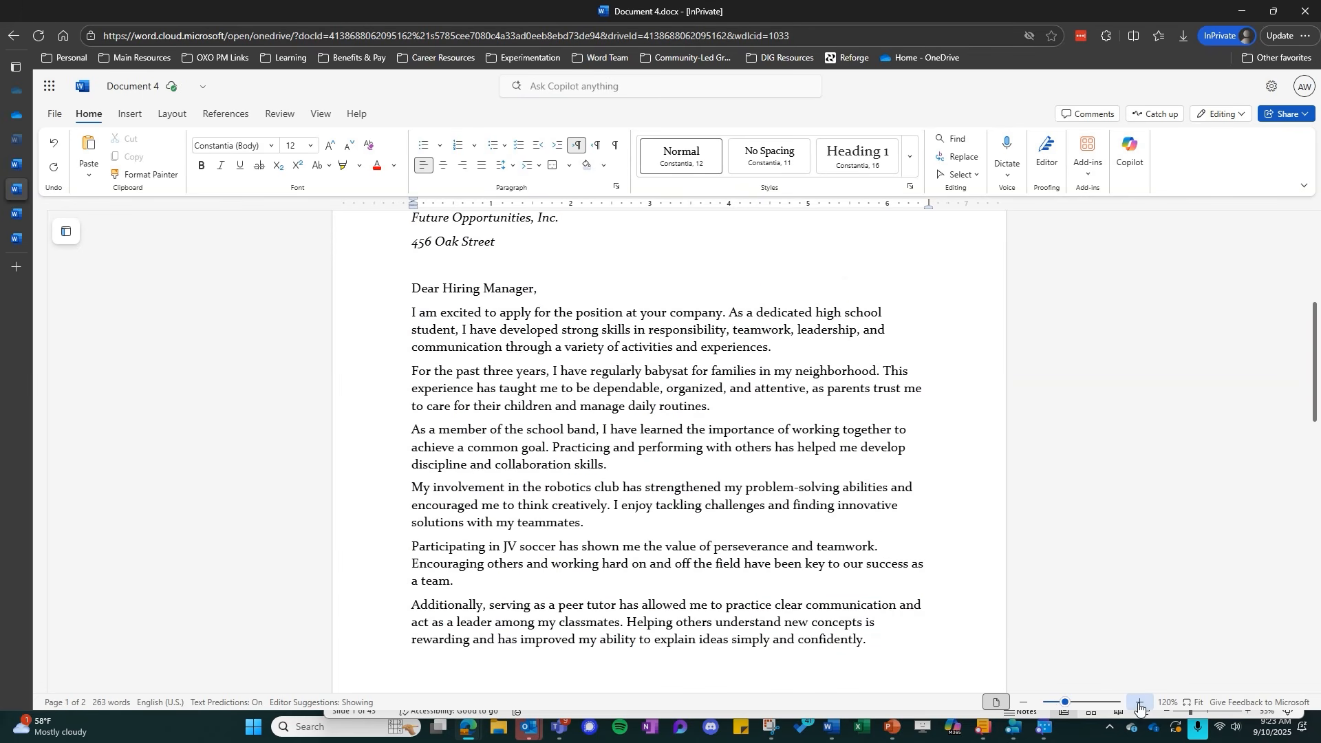
{"action": "scroll", "coordinate": [749, 530], "scroll_direction": "down", "scroll_amount": 1}
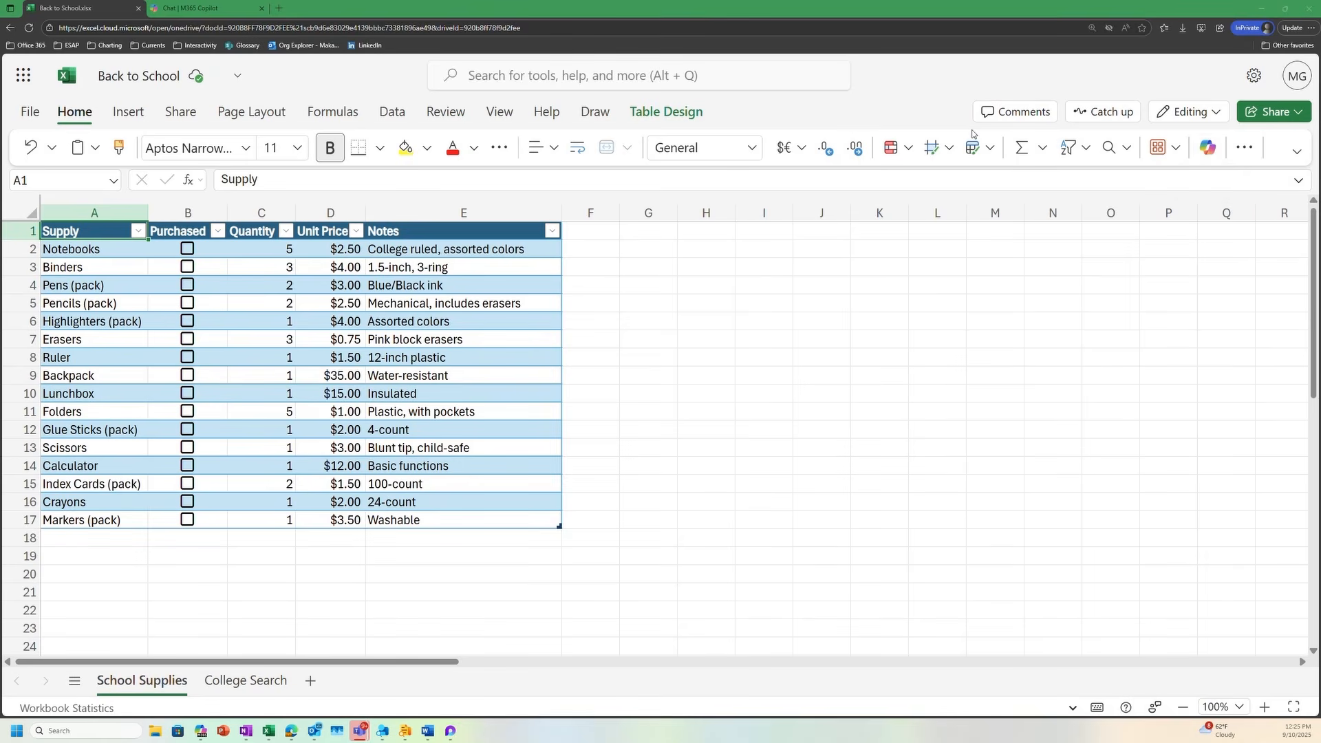
Switch to the Back to School workbook in Excel, open Copilot, and examine its starter prompts and earlier formula column suggestion
{"action": "left_click", "coordinate": [1209, 154]}
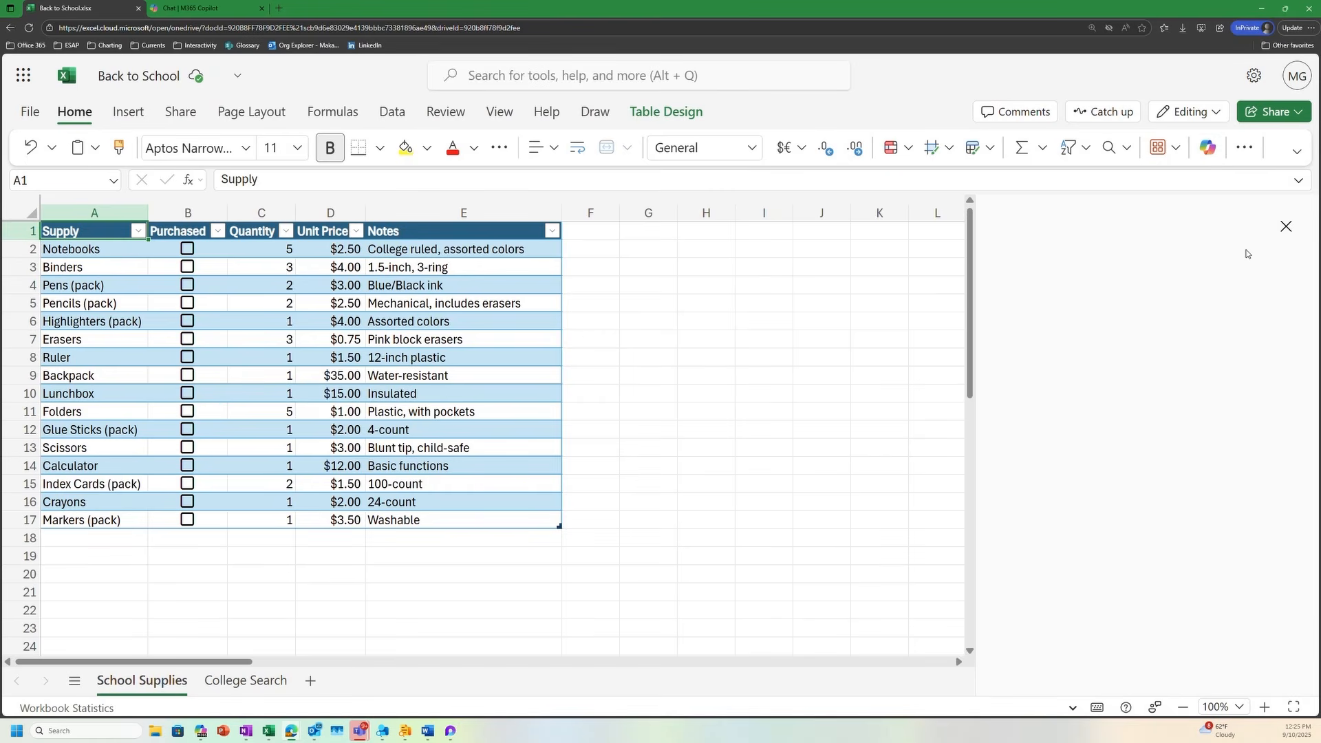
{"action": "scroll", "coordinate": [1201, 337], "scroll_direction": "up", "scroll_amount": 1}
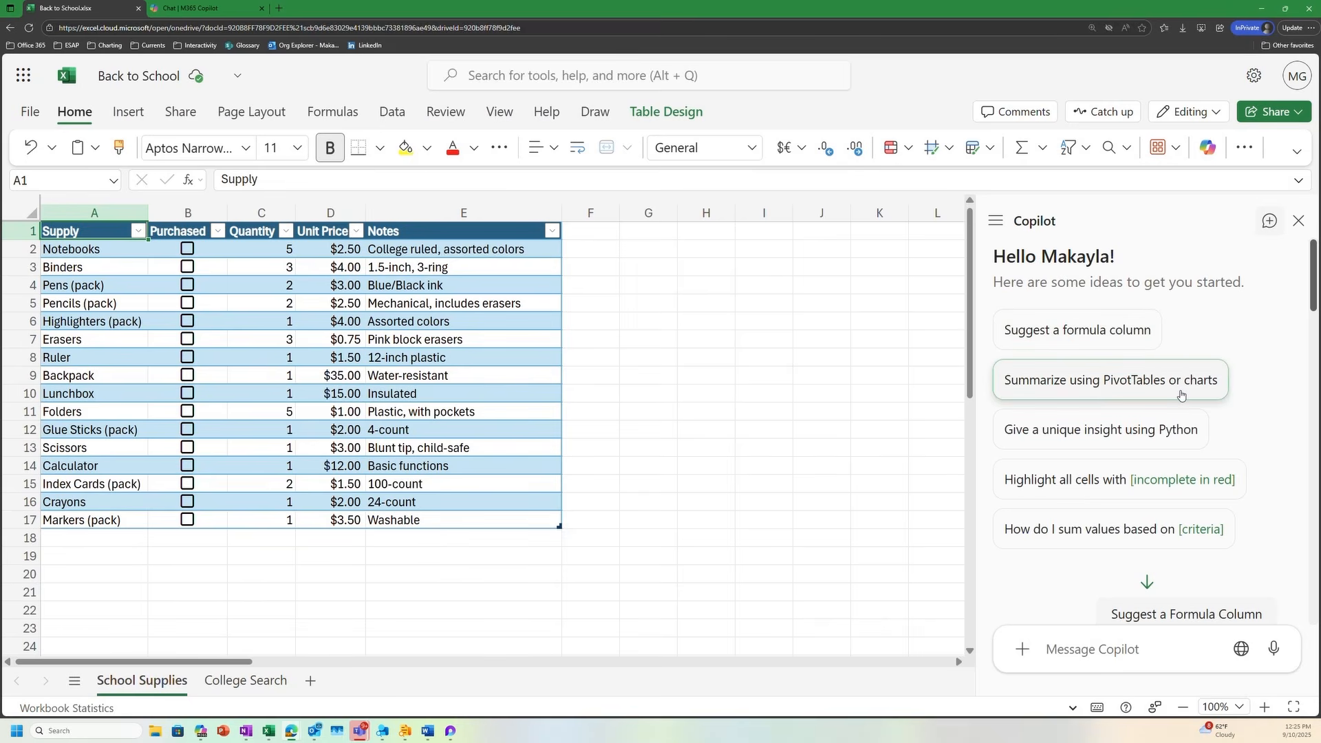
{"action": "scroll", "coordinate": [1241, 324], "scroll_direction": "down", "scroll_amount": 1}
{"action": "scroll", "coordinate": [1243, 331], "scroll_direction": "up", "scroll_amount": 1}
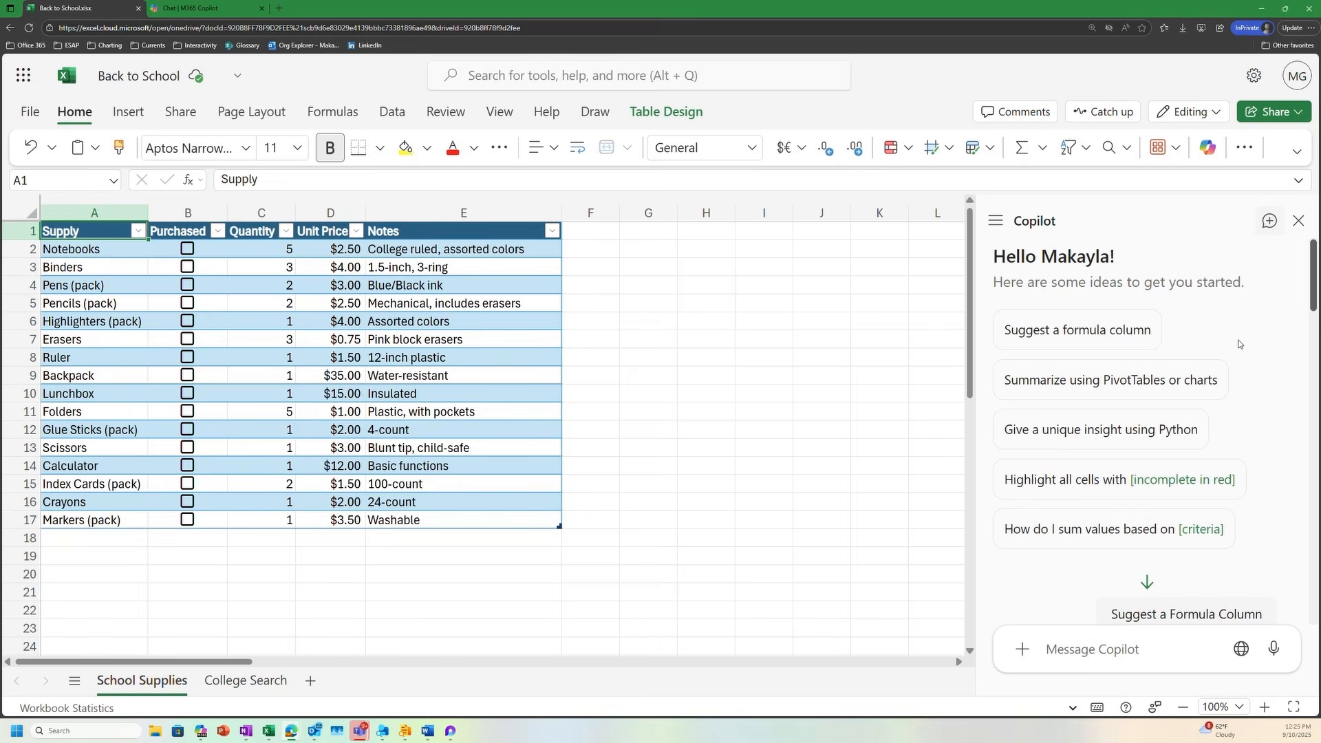
{"action": "scroll", "coordinate": [1207, 352], "scroll_direction": "down", "scroll_amount": 5}
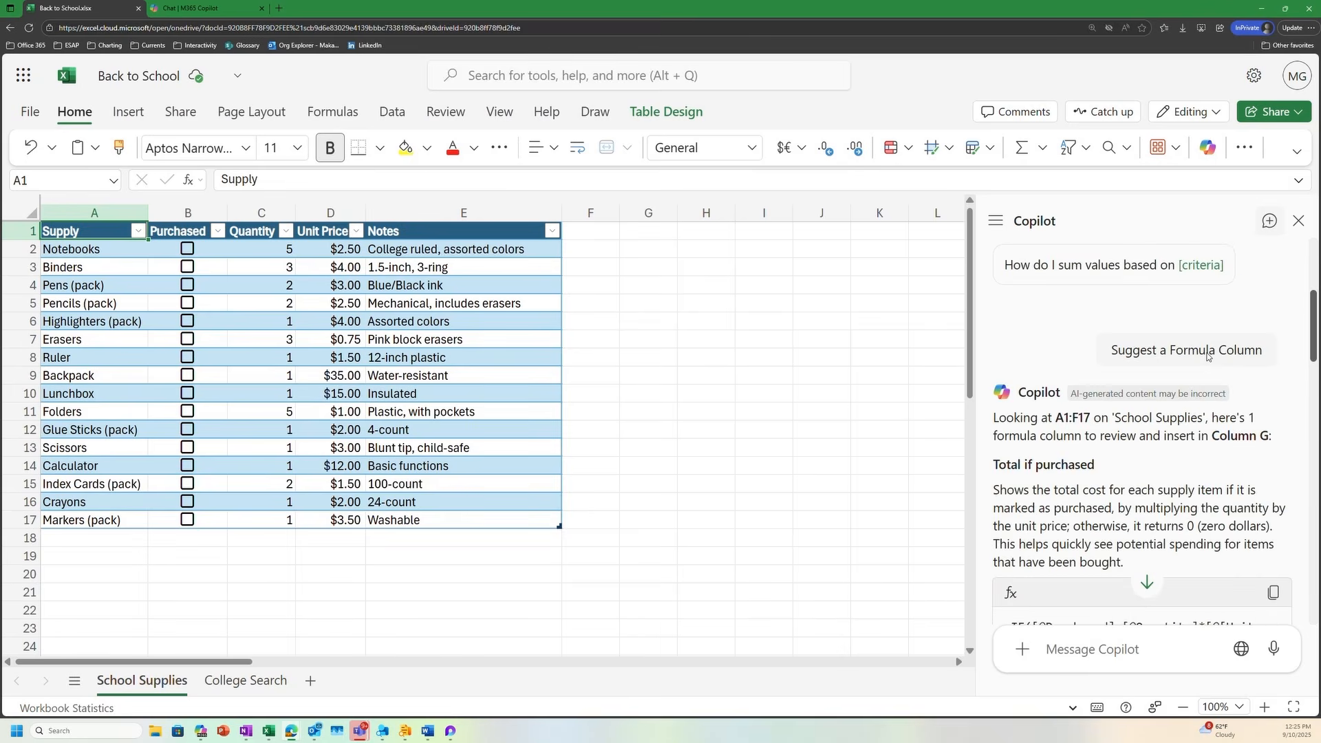
{"action": "scroll", "coordinate": [1222, 414], "scroll_direction": "up", "scroll_amount": 2}
{"action": "scroll", "coordinate": [1219, 412], "scroll_direction": "up", "scroll_amount": 3}
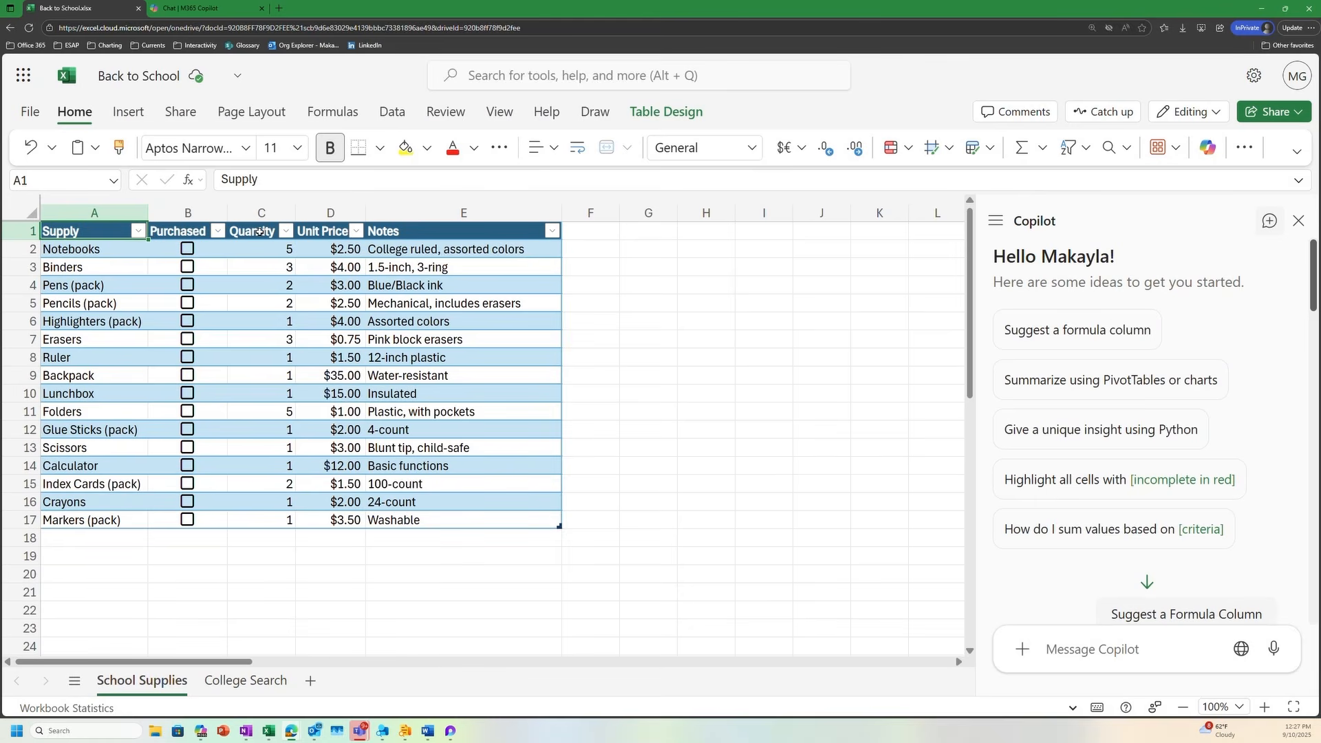
{"action": "left_click", "coordinate": [285, 238]}
{"action": "left_click_drag", "start_coordinate": [285, 238], "coordinate": [299, 502]}
{"action": "right_click", "coordinate": [299, 502]}
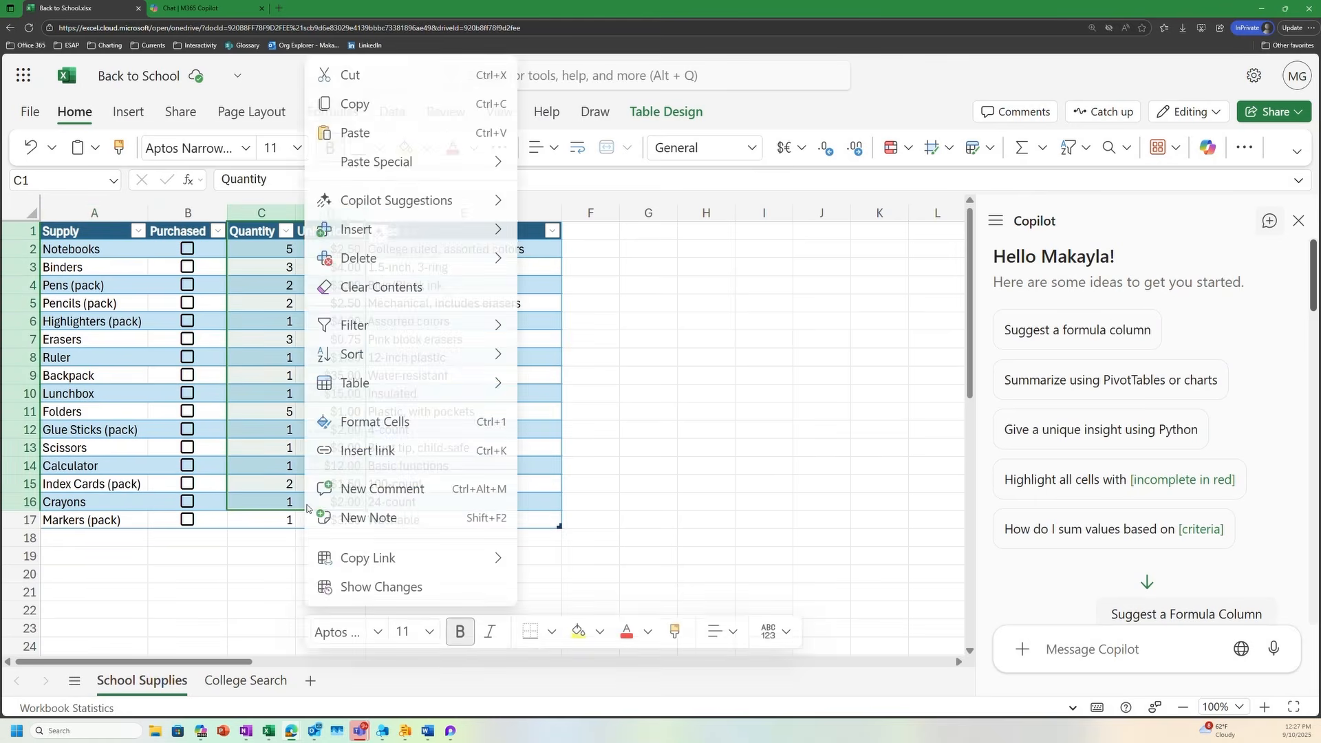
{"action": "key", "text": "Escape"}
Select the Quantity and Unit Price columns through row 17 and ask Copilot to suggest a formula column
{"action": "left_click_drag", "start_coordinate": [266, 237], "coordinate": [323, 518]}
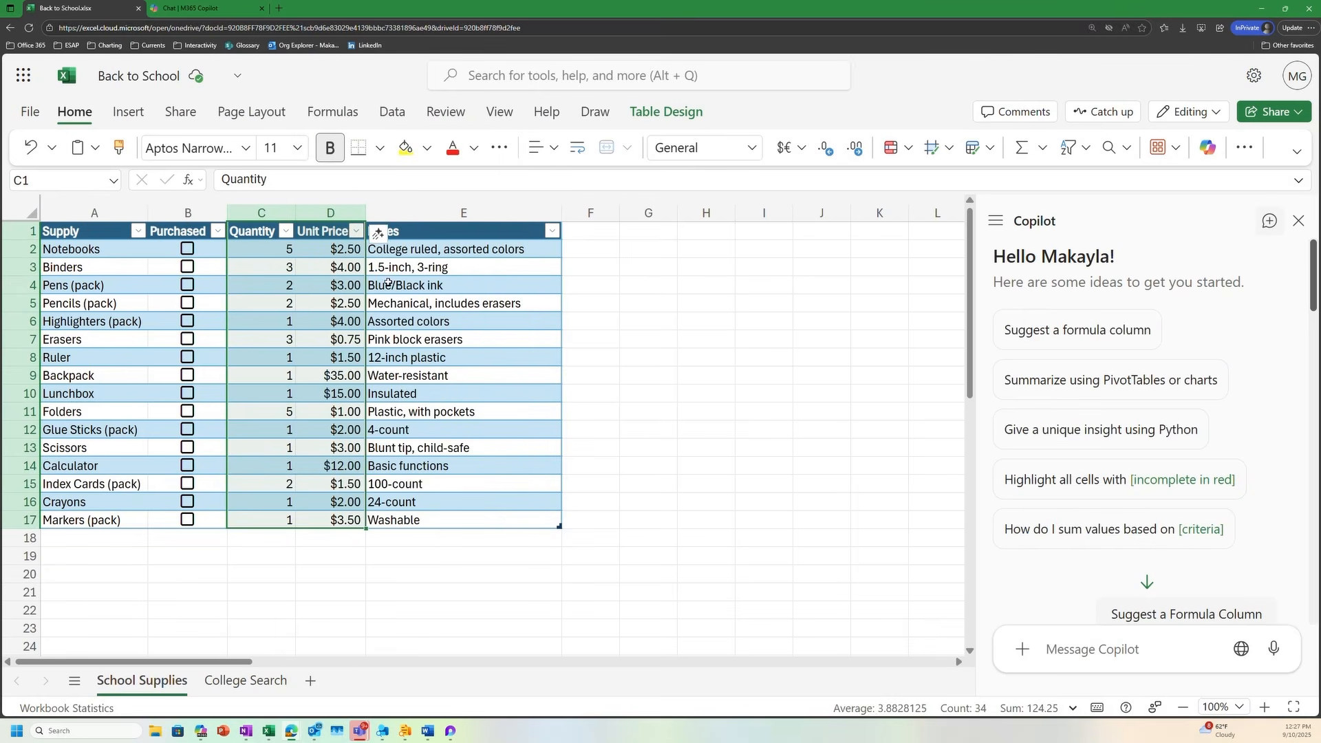
{"action": "left_click", "coordinate": [379, 237]}
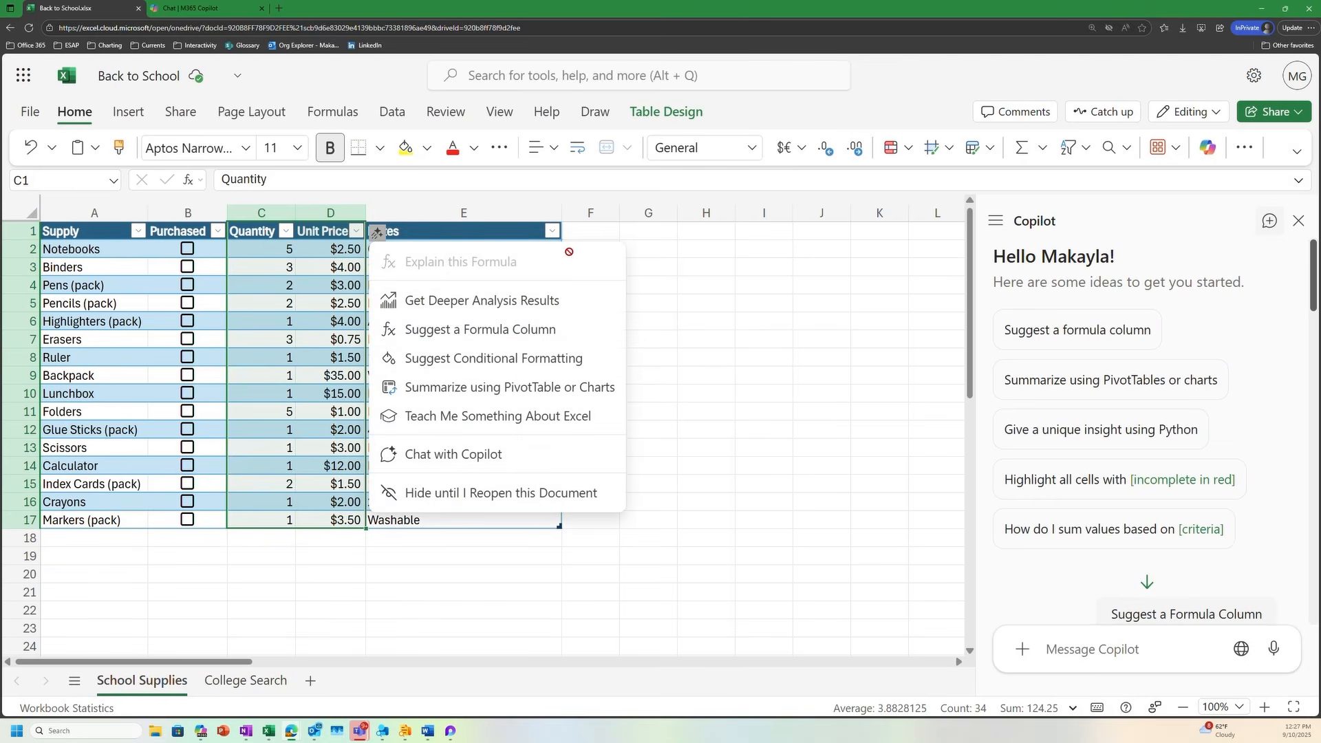
{"action": "left_click", "coordinate": [562, 331]}
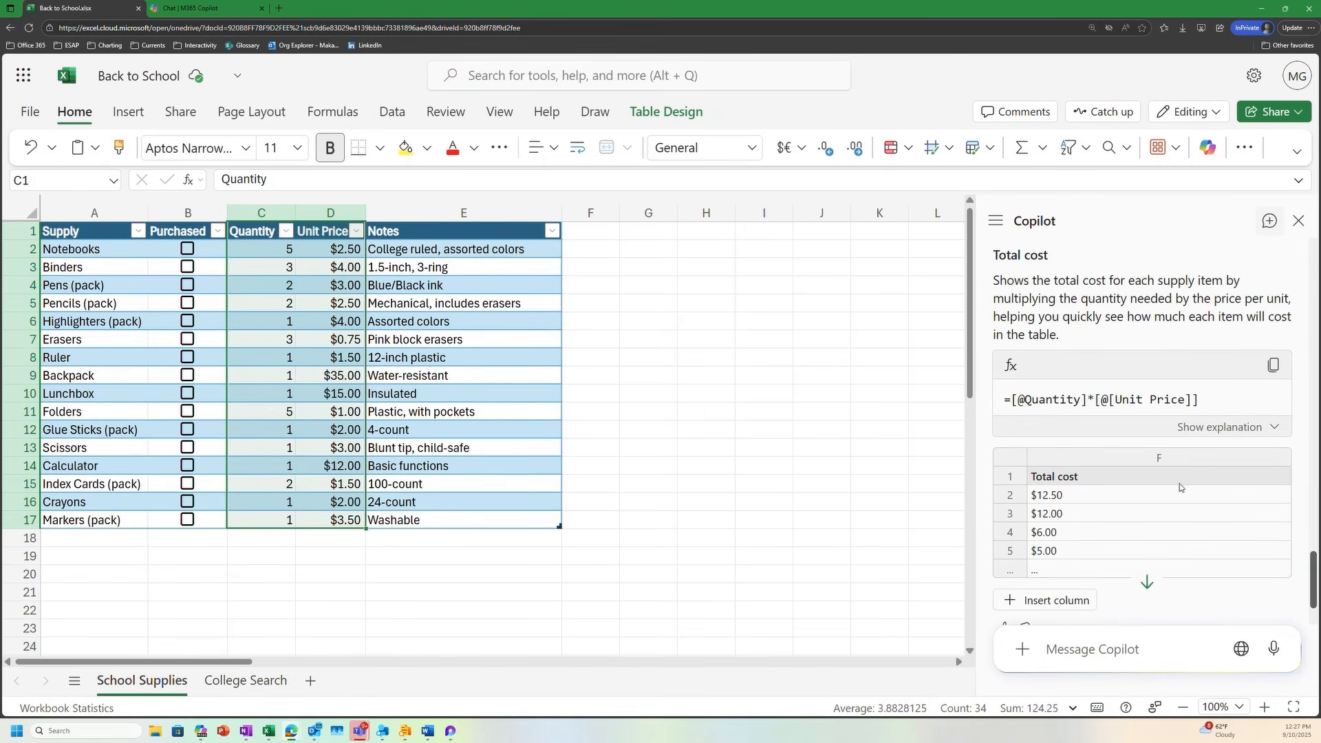
{"action": "scroll", "coordinate": [1201, 425], "scroll_direction": "down", "scroll_amount": 1}
{"action": "scroll", "coordinate": [1202, 421], "scroll_direction": "up", "scroll_amount": 2}
{"action": "left_click", "coordinate": [1273, 365]}
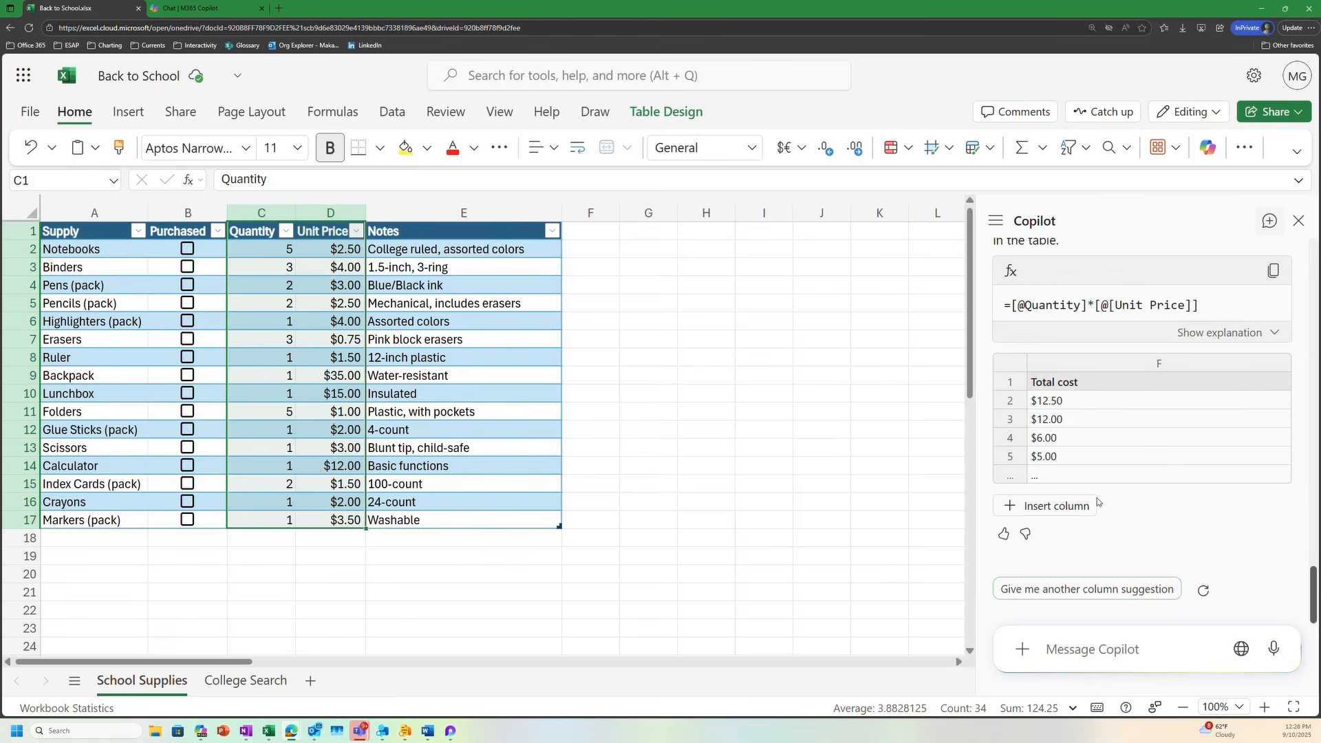
{"action": "left_click", "coordinate": [1082, 507]}
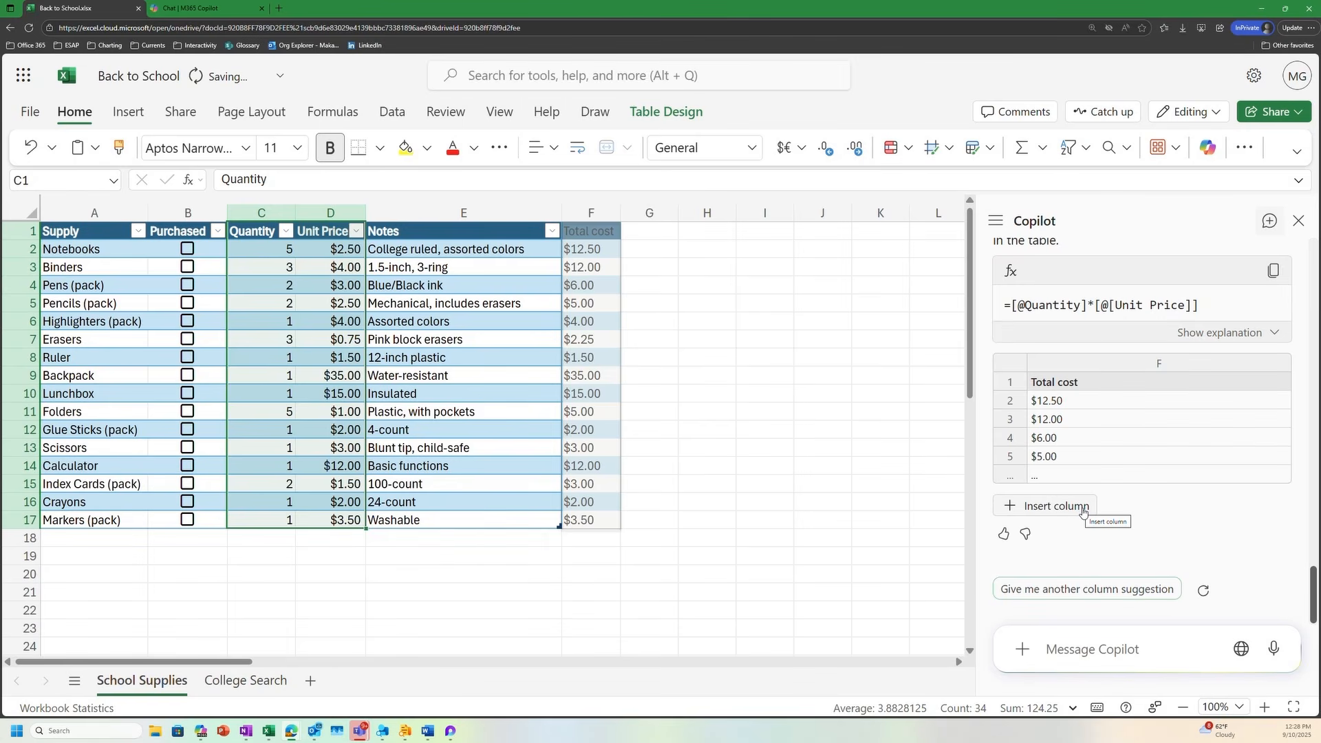
{"action": "left_click", "coordinate": [1082, 510]}
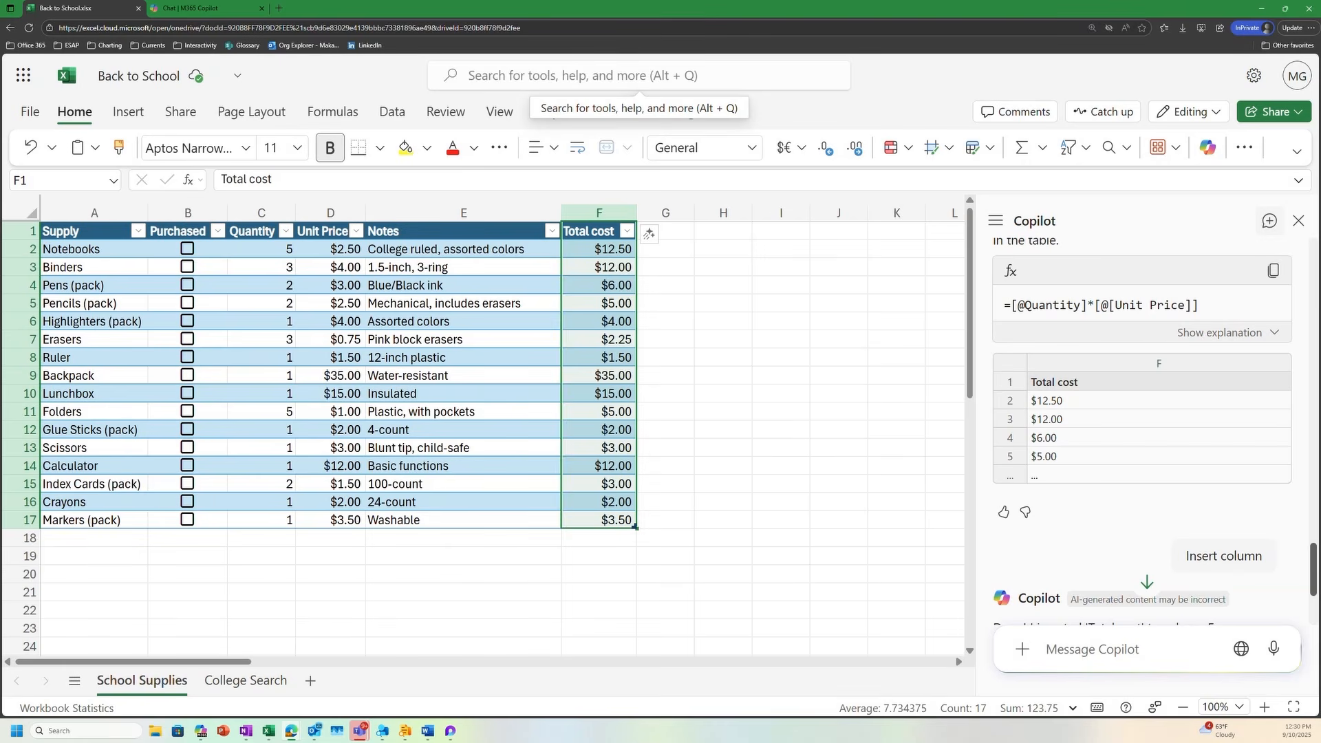
Switch to M365 Copilot chat and submit the prepared prompt for ranked Industrial Design colleges organized in an Excel tracking file
{"action": "left_click", "coordinate": [199, 12]}
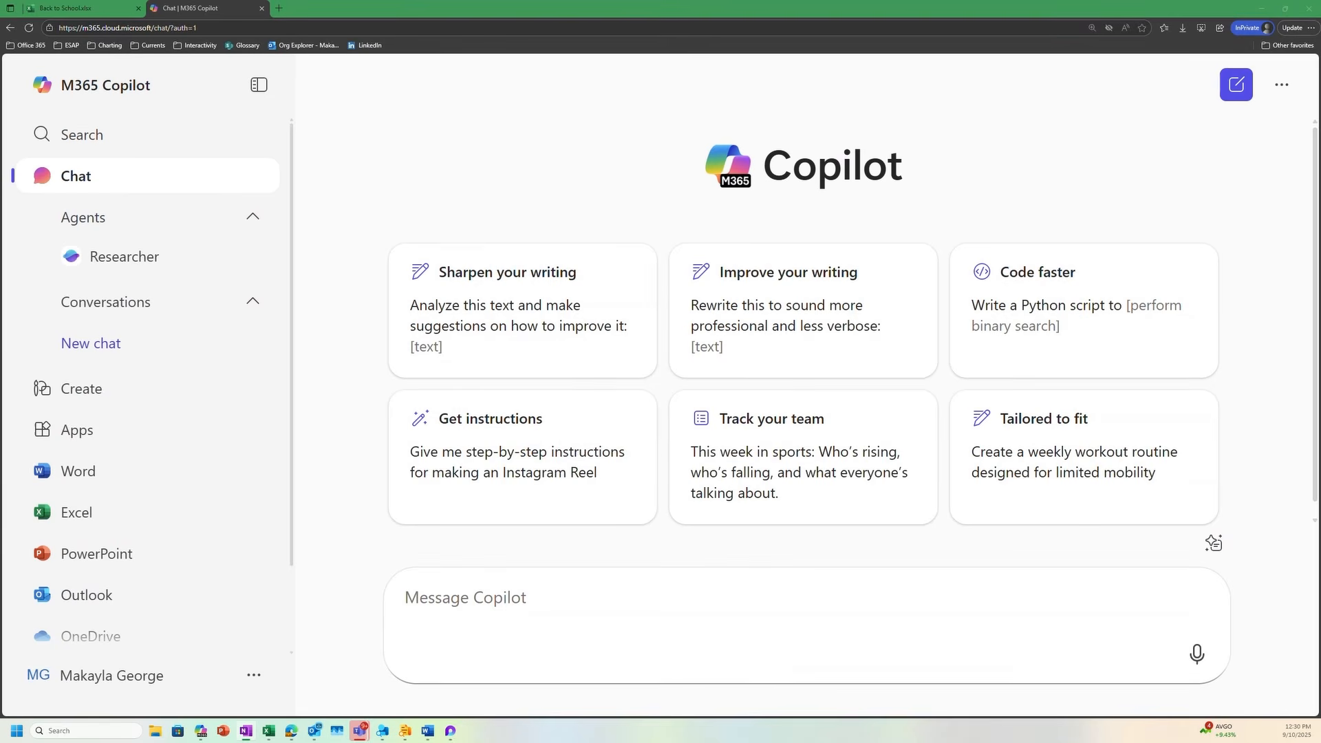
{"action": "left_click", "coordinate": [469, 598]}
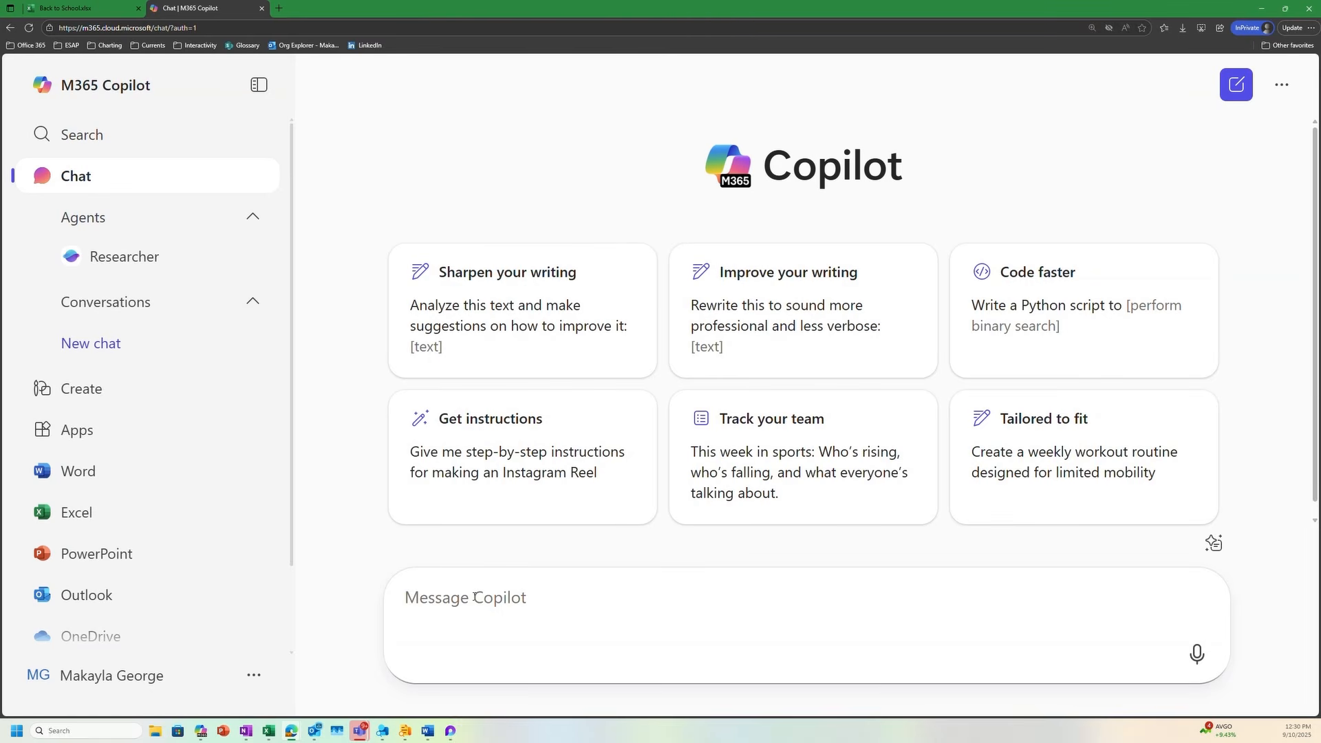
{"action": "key", "text": "ctrl+v"}
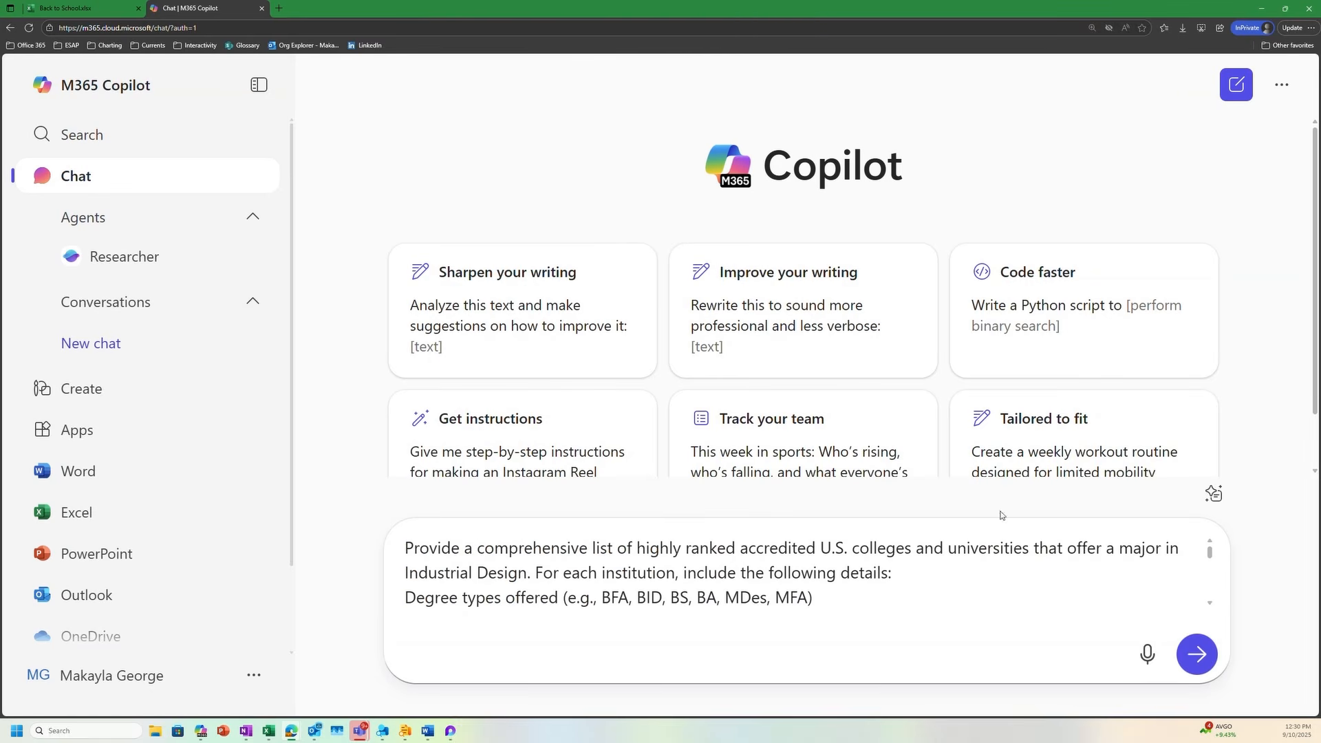
{"action": "left_click", "coordinate": [1199, 658]}
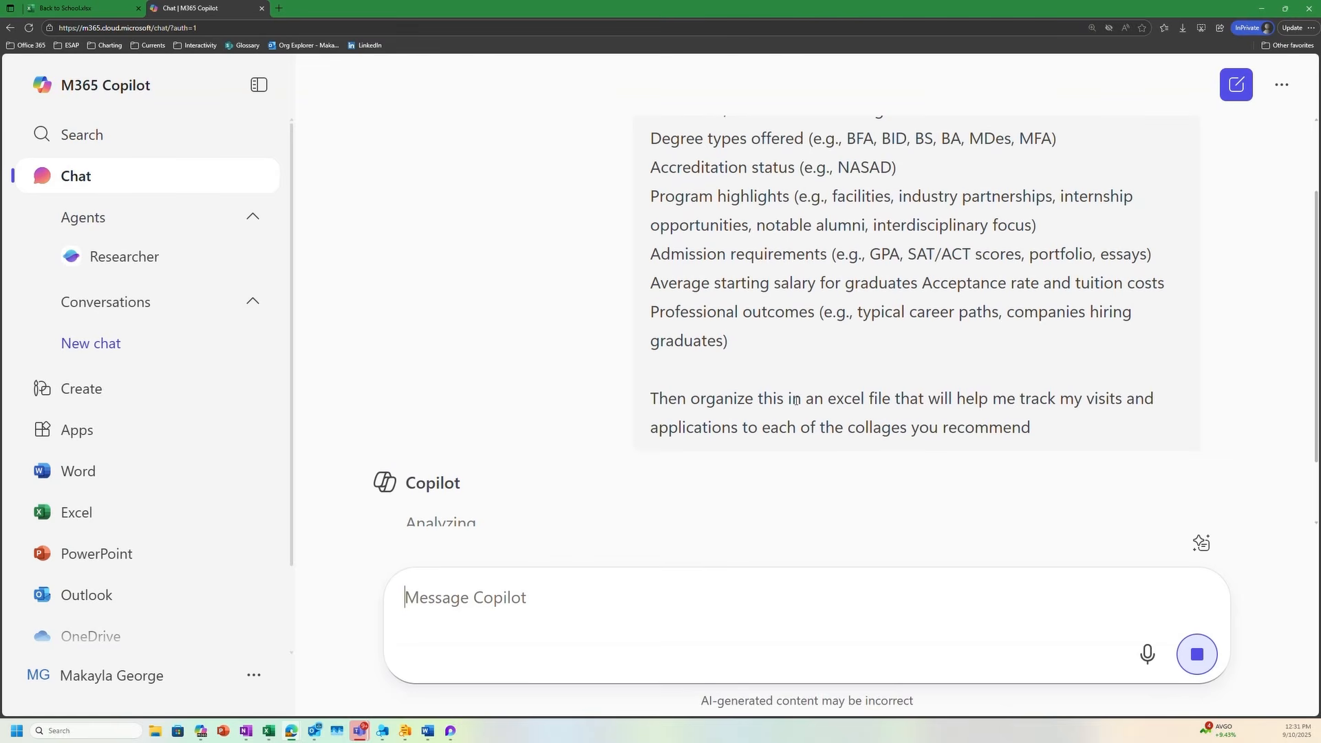
Review the submitted prompt and Copilot's reply, and follow the link to the generated Industrial_Design_Colleges.xlsx file
{"action": "scroll", "coordinate": [805, 353], "scroll_direction": "up", "scroll_amount": 3}
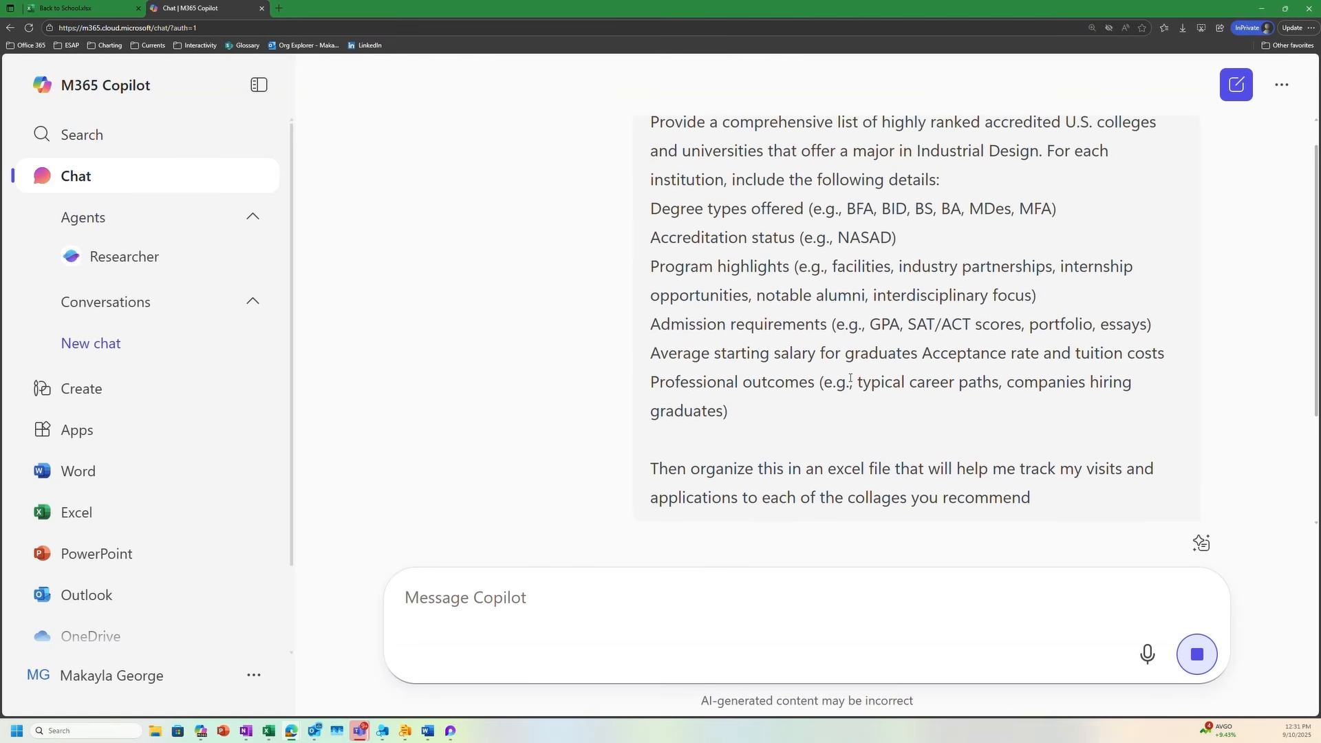
{"action": "scroll", "coordinate": [863, 369], "scroll_direction": "down", "scroll_amount": 2}
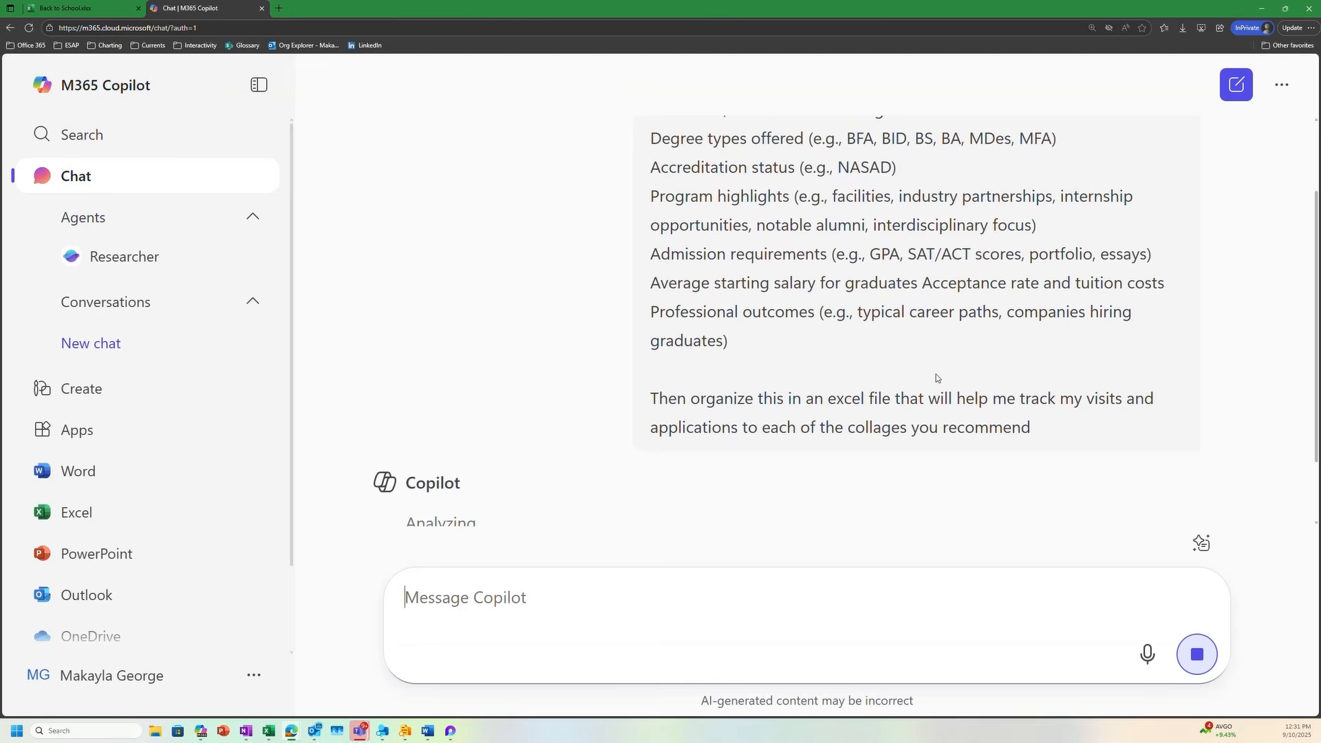
{"action": "scroll", "coordinate": [1065, 377], "scroll_direction": "up", "scroll_amount": 2}
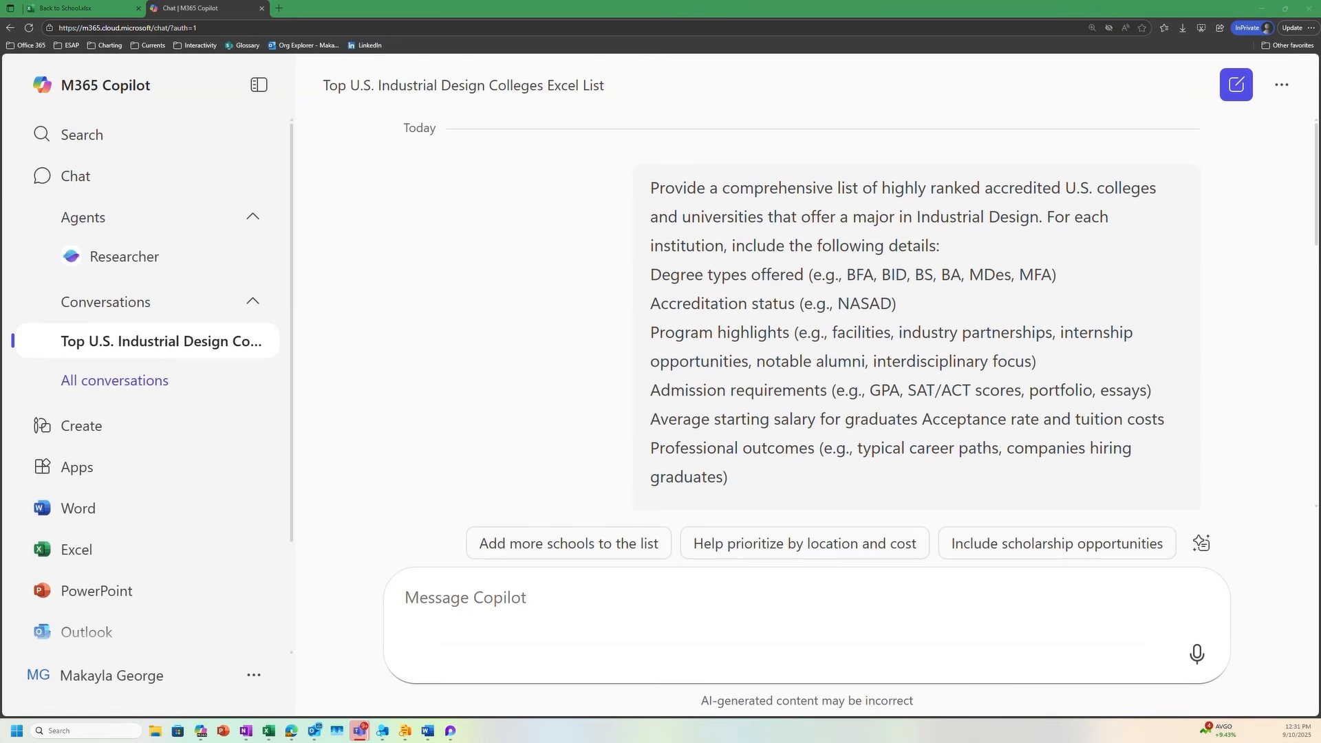
{"action": "mouse_move", "coordinate": [1080, 417]}
{"action": "scroll", "coordinate": [1080, 393], "scroll_direction": "down", "scroll_amount": 7}
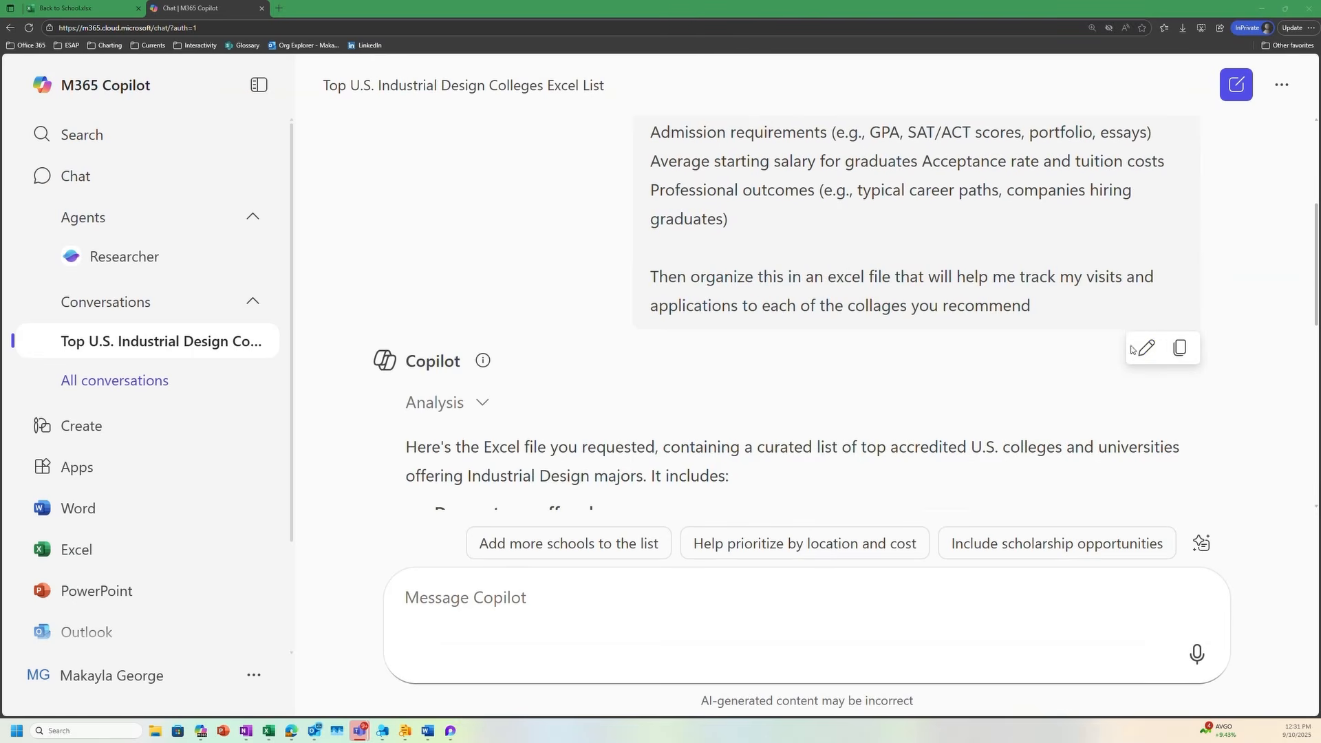
{"action": "scroll", "coordinate": [1061, 402], "scroll_direction": "down", "scroll_amount": 4}
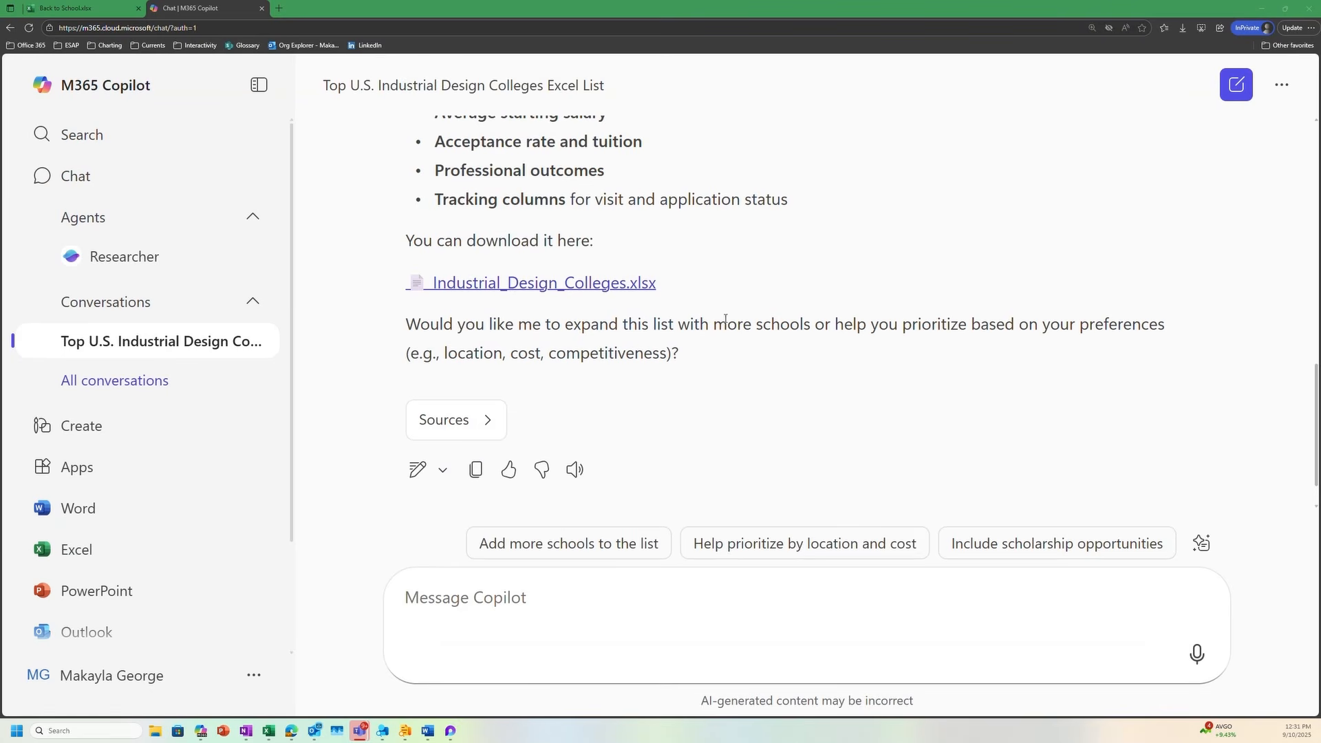
{"action": "left_click", "coordinate": [574, 289]}
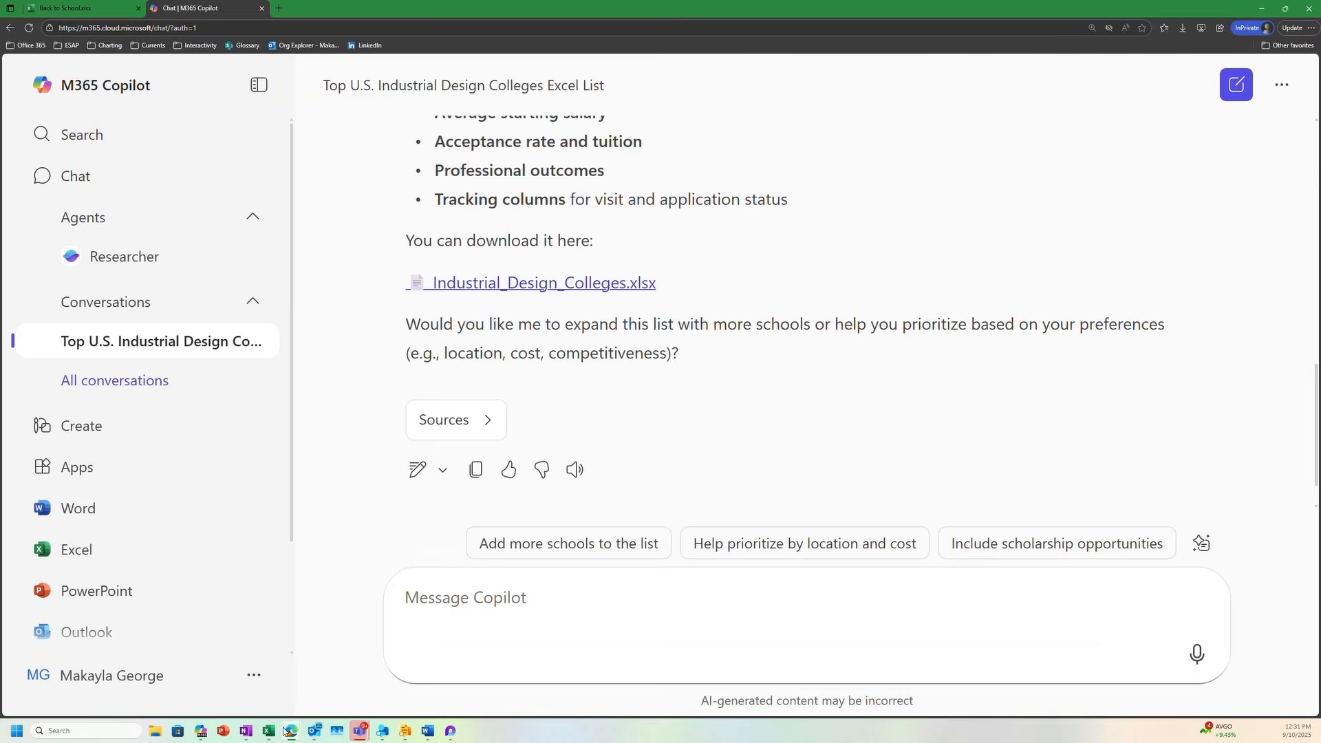
Switch to the desktop Excel workbook with the school supplies table and open its Colleges sheet
{"action": "mouse_move", "coordinate": [272, 731]}
{"action": "left_click", "coordinate": [261, 681]}
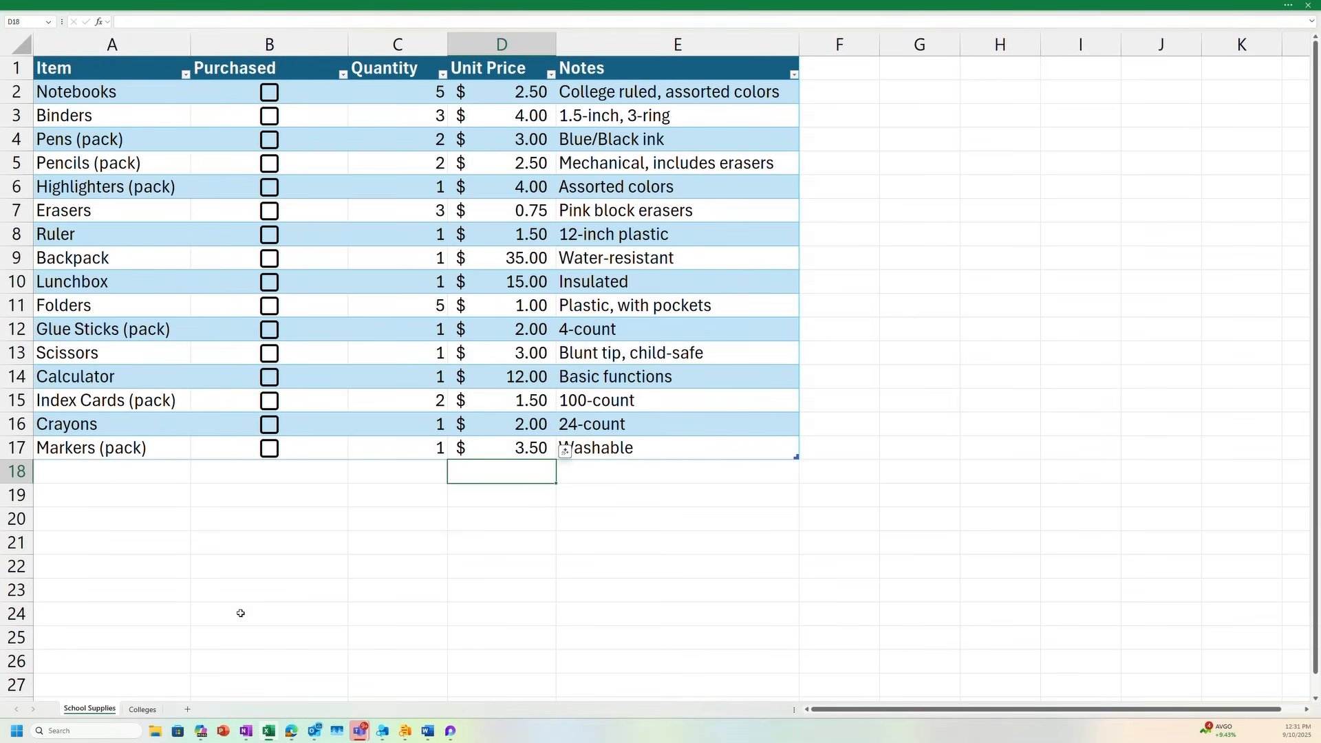
{"action": "left_click", "coordinate": [152, 710]}
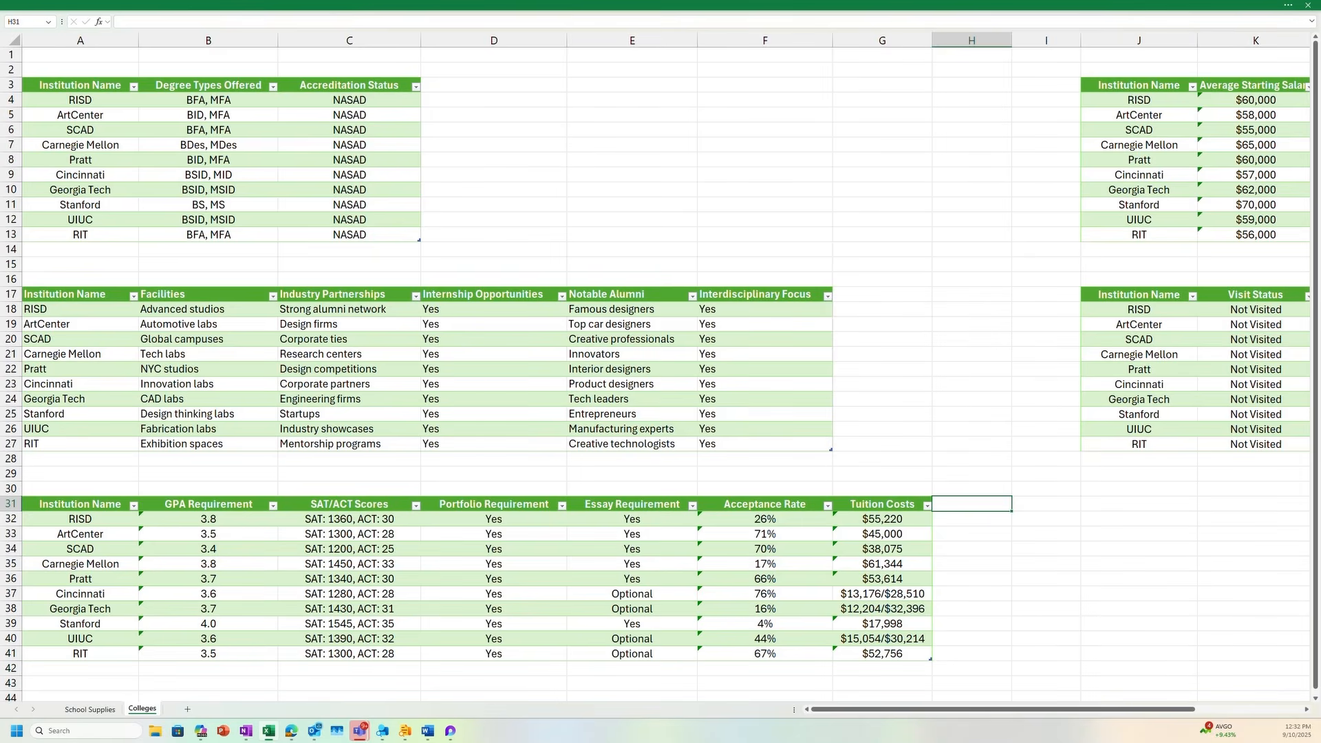
Add the header "Location" in H31 beside Tuition Costs, leaving it outside the admissions table
{"action": "key", "text": "alt+Tab"}
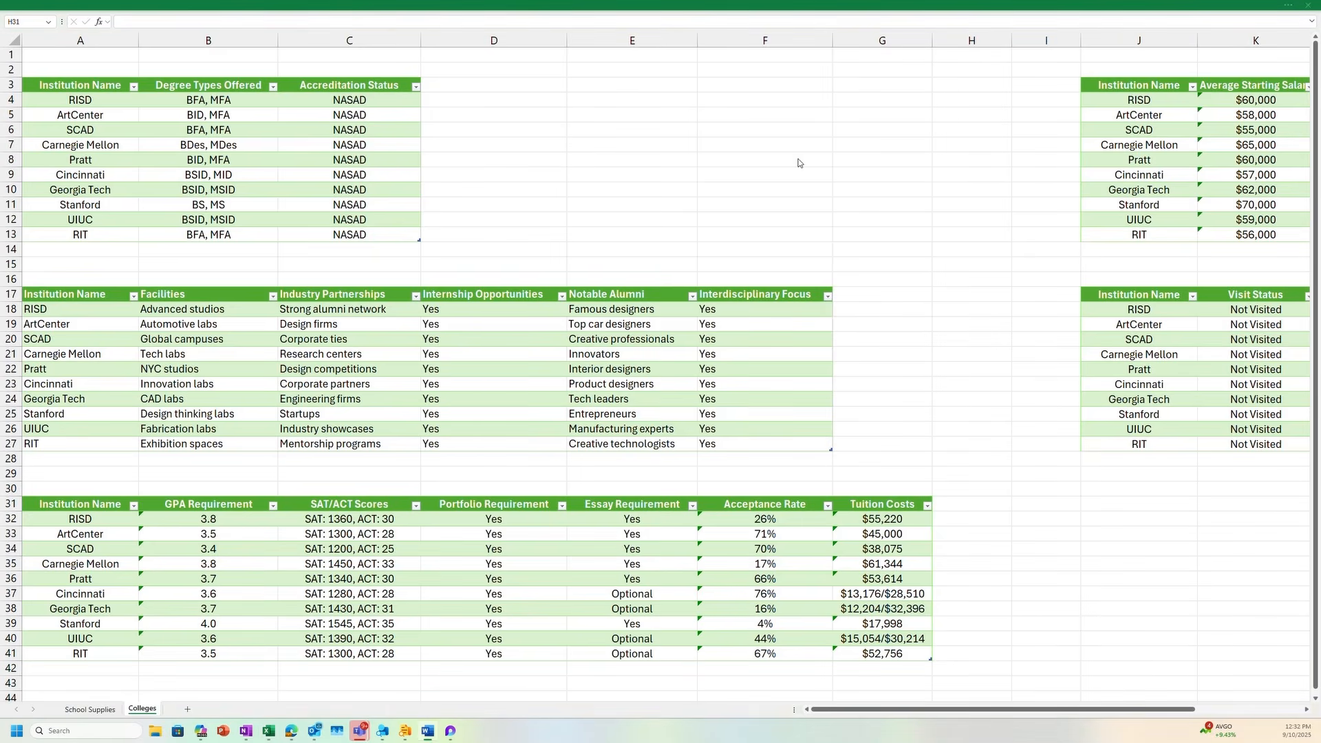
{"action": "scroll", "coordinate": [798, 164], "scroll_direction": "down", "scroll_amount": 2}
{"action": "scroll", "coordinate": [798, 163], "scroll_direction": "down", "scroll_amount": 8}
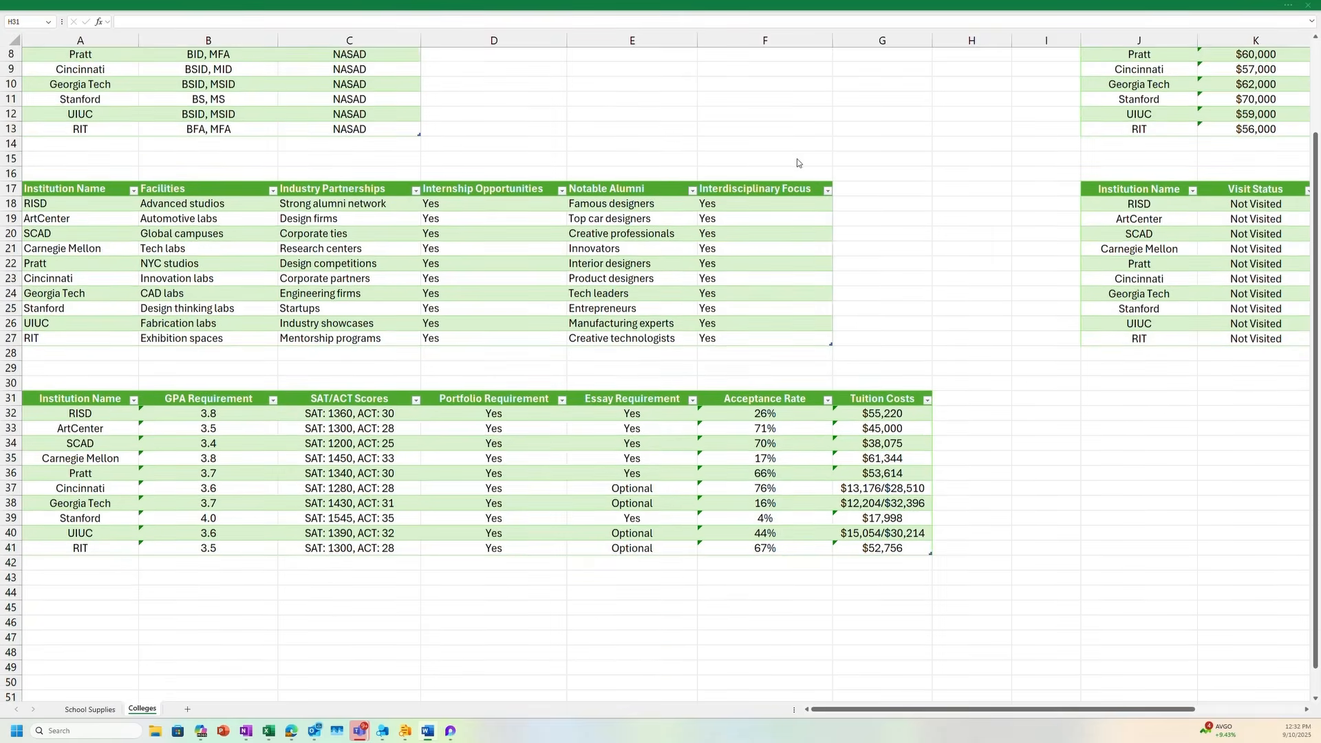
{"action": "scroll", "coordinate": [798, 166], "scroll_direction": "up", "scroll_amount": 1}
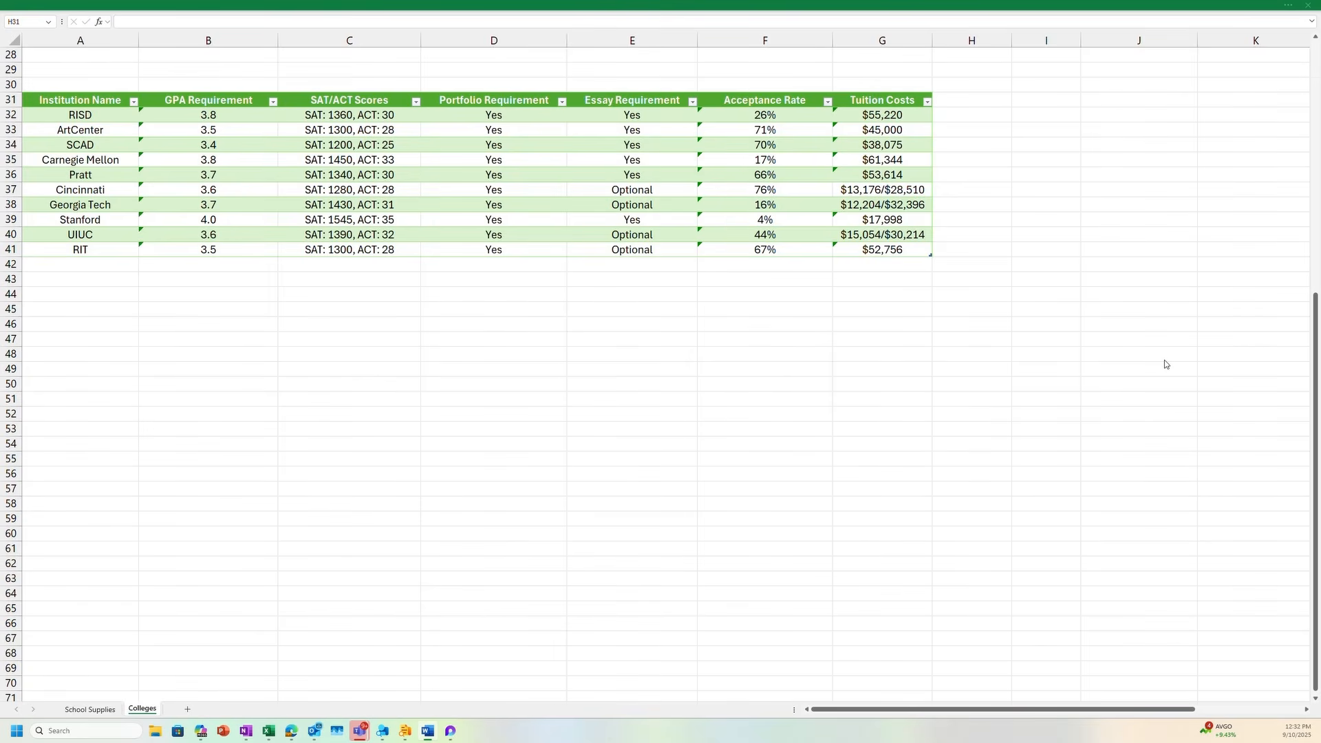
{"action": "left_click", "coordinate": [983, 100]}
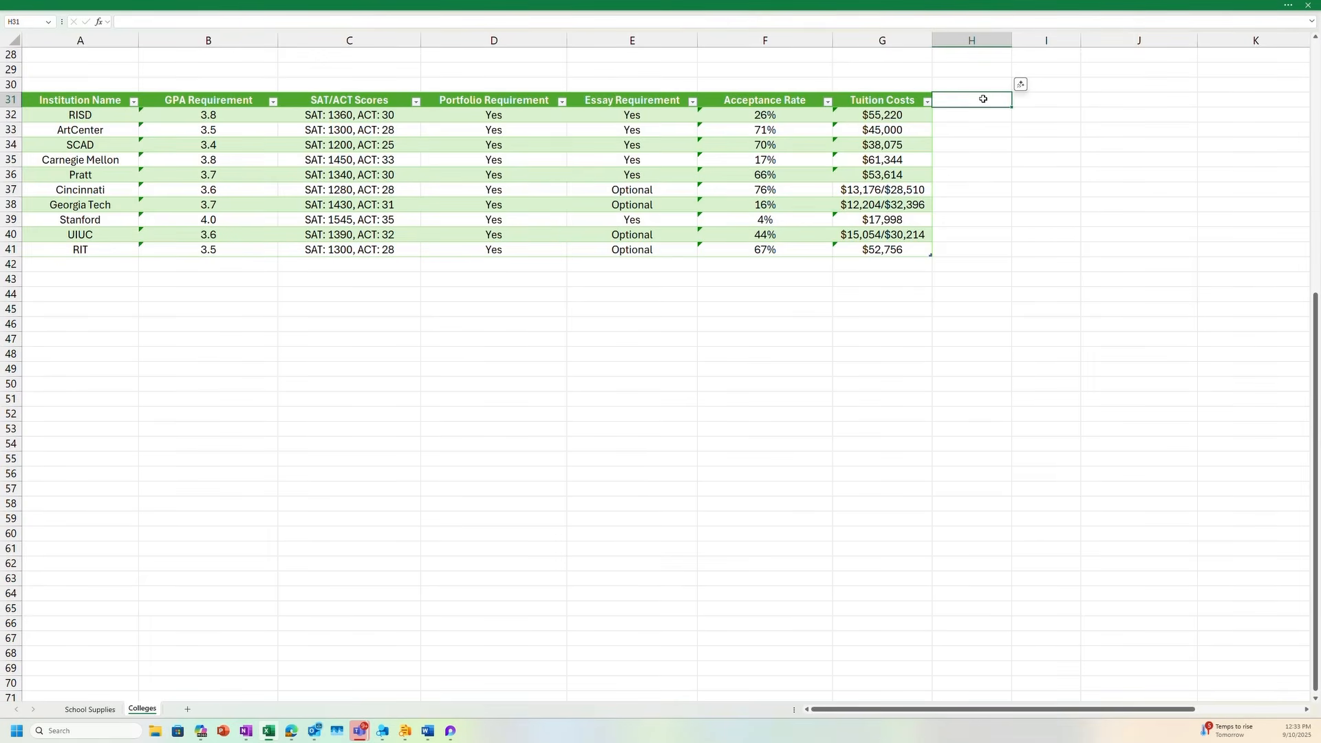
{"action": "type", "text": "Location"}
{"action": "key", "text": "Return"}
{"action": "key", "text": "ctrl+z"}
Begin a formula with the COPILOT function in cell H32 below the Location header
{"action": "left_click", "coordinate": [974, 120]}
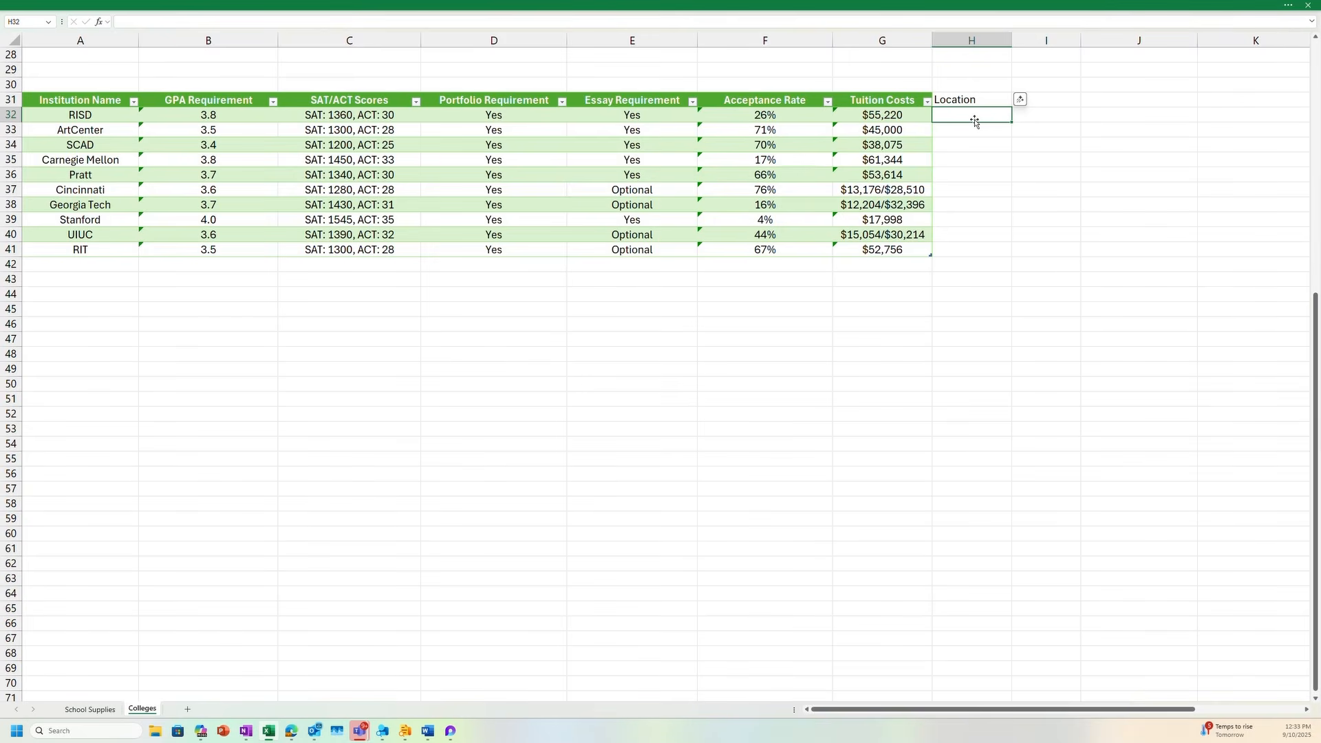
{"action": "double_click", "coordinate": [975, 120]}
{"action": "type", "text": "=Copilot"}
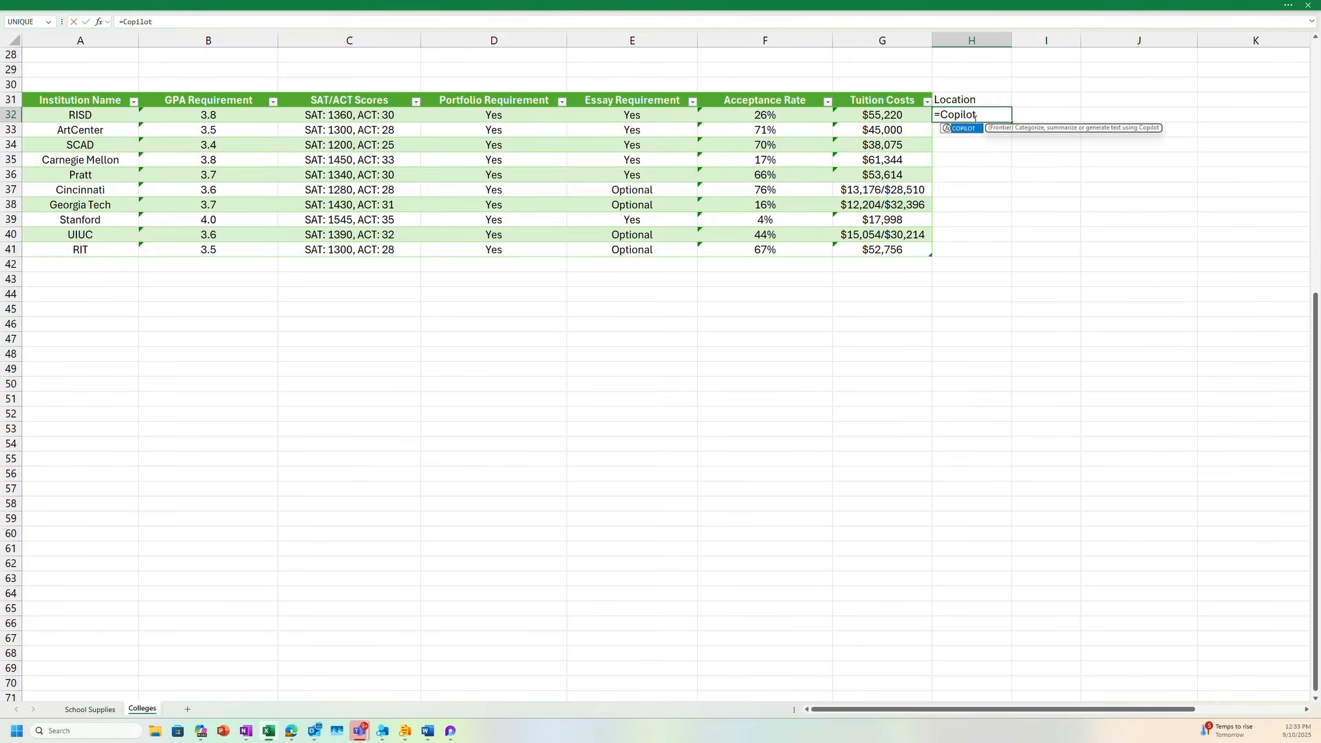
{"action": "double_click", "coordinate": [970, 129]}
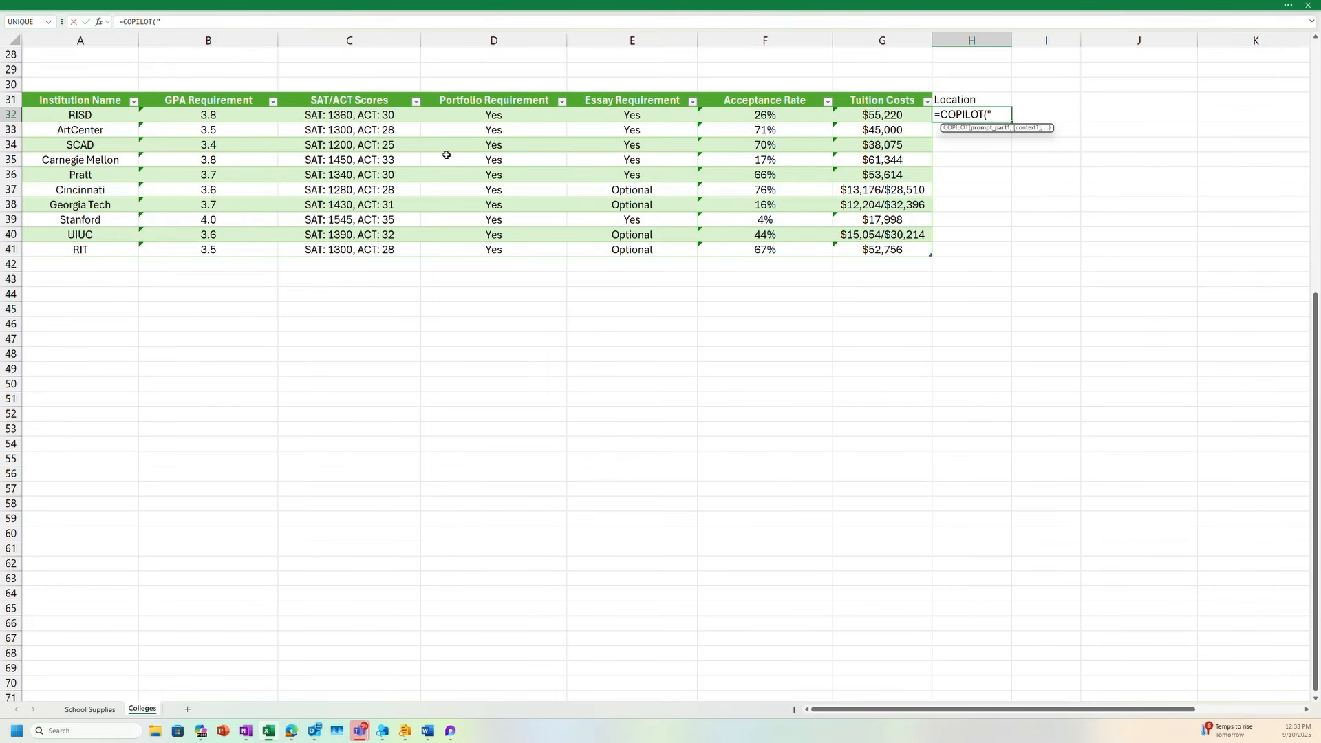
Give the COPILOT function the prompt "Return the location of each school", correcting the misspelled last word
{"action": "type", "text": "Return the location of each scholl"}
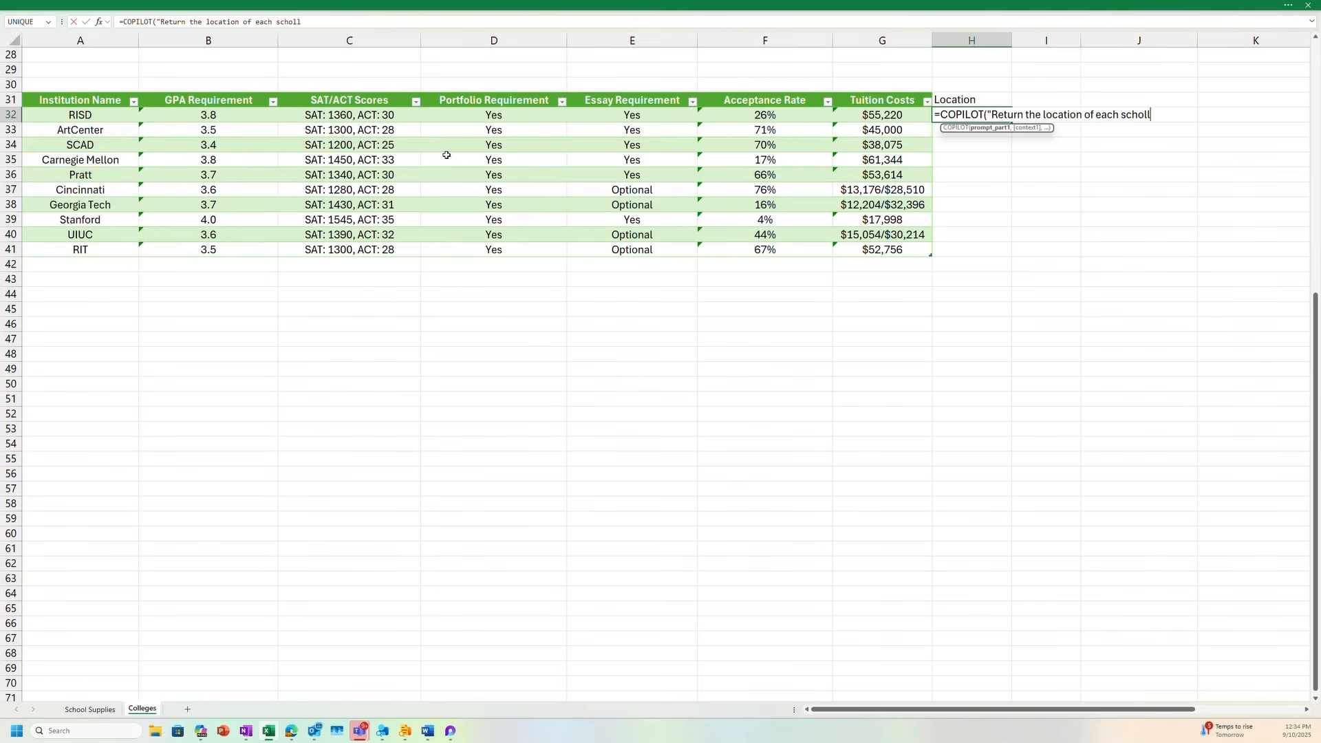
{"action": "key", "text": "BackSpace"}
{"action": "key", "text": "BackSpace"}
{"action": "type", "text": "ol\","}
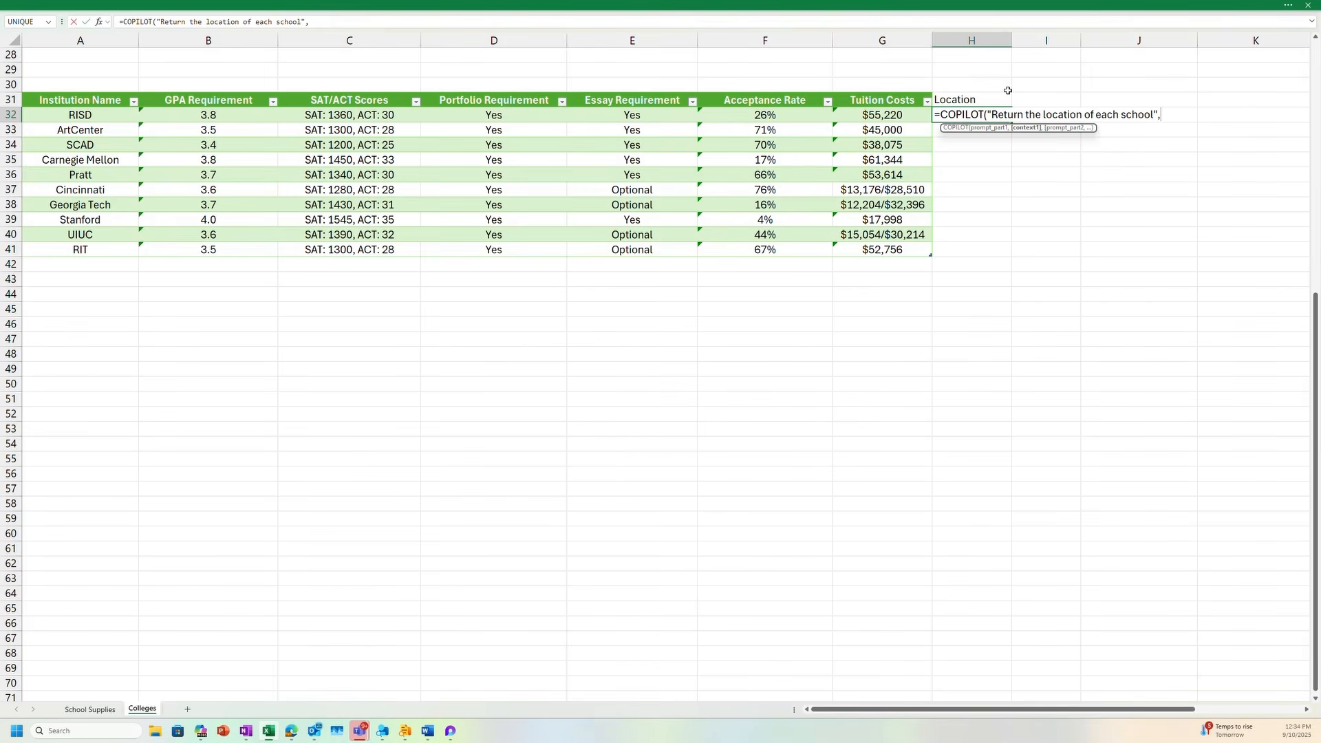
Use the Institution Name cells A32:A41 as the function's context, complete the formula, and inspect it in H32
{"action": "left_click_drag", "start_coordinate": [77, 114], "coordinate": [73, 254]}
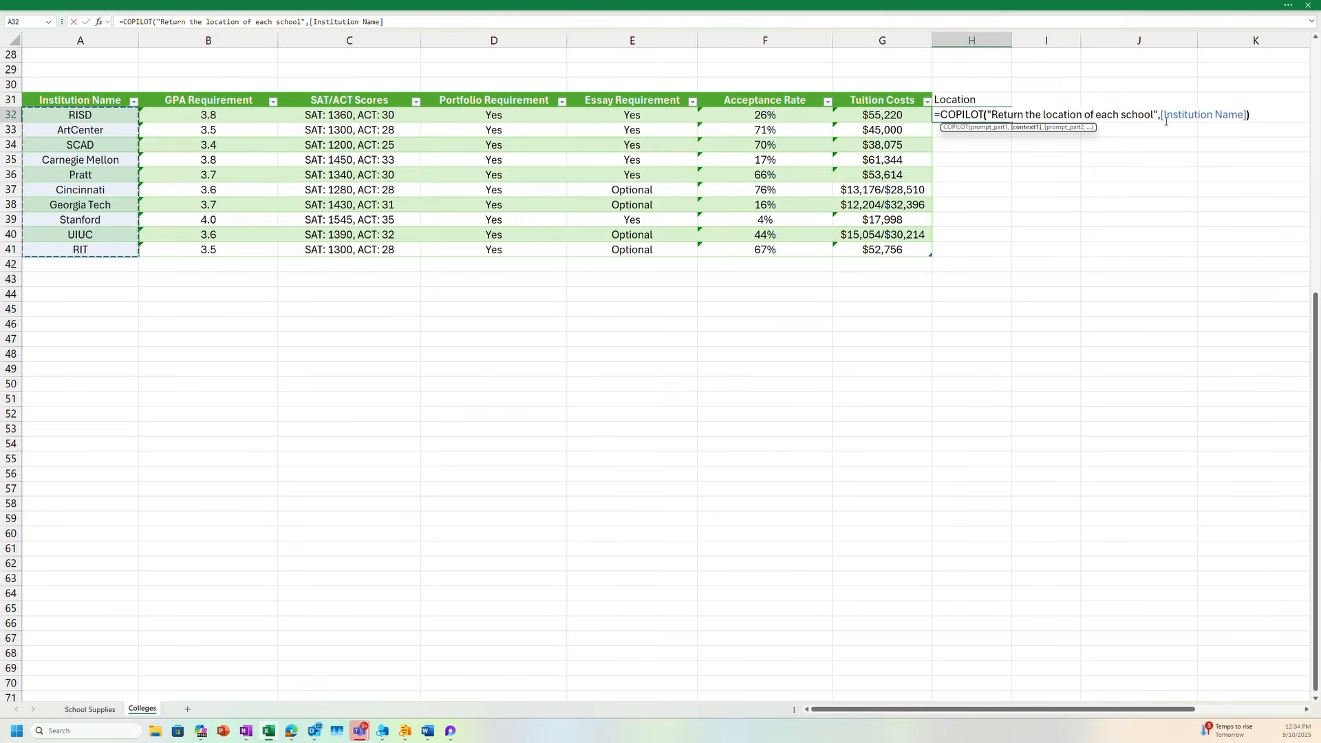
{"action": "type", "text": ")"}
{"action": "key", "text": "Return"}
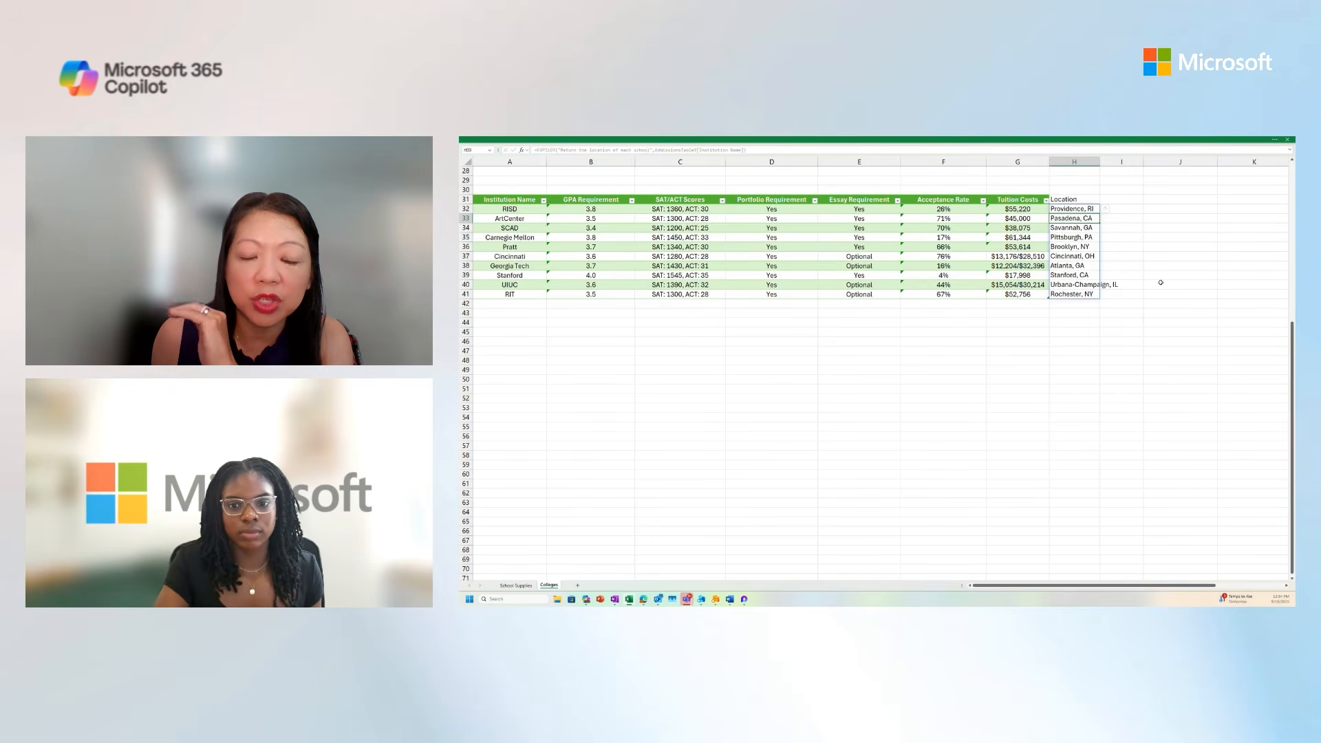
{"action": "left_click", "coordinate": [1075, 198]}
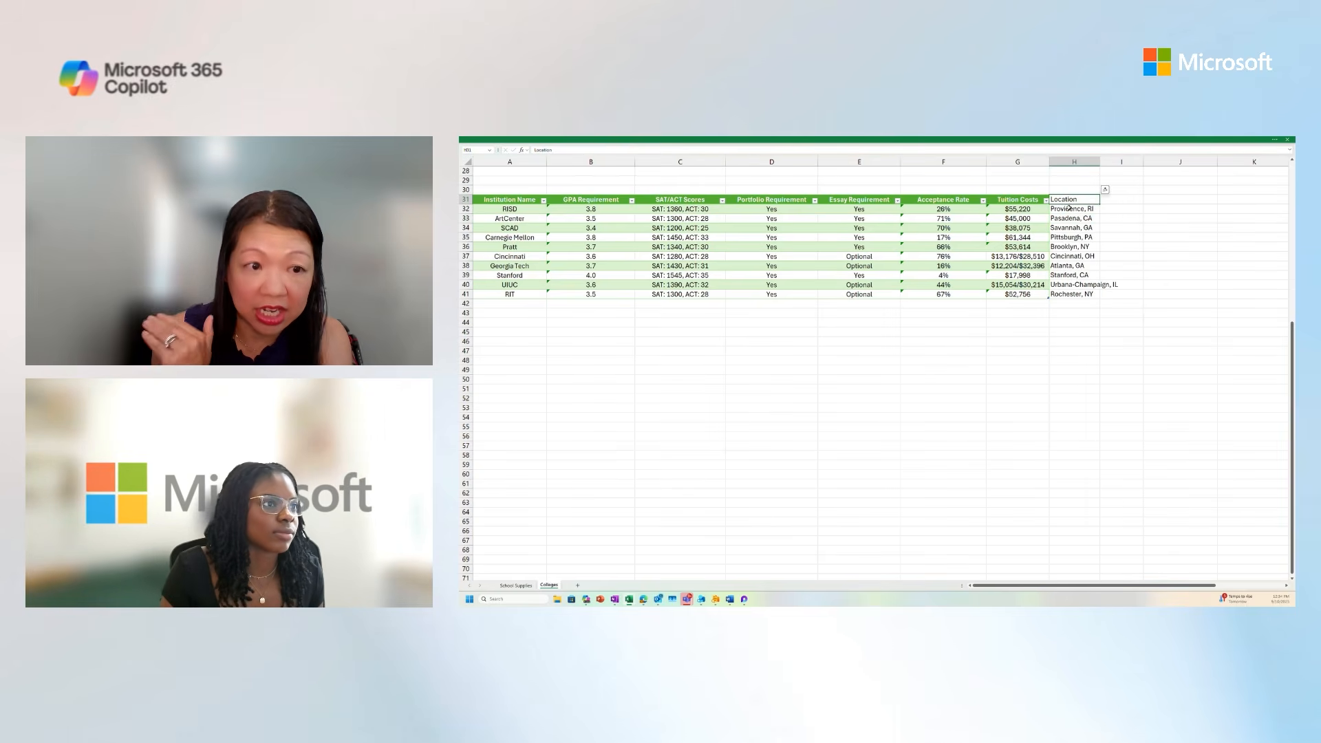
{"action": "left_click", "coordinate": [1069, 207]}
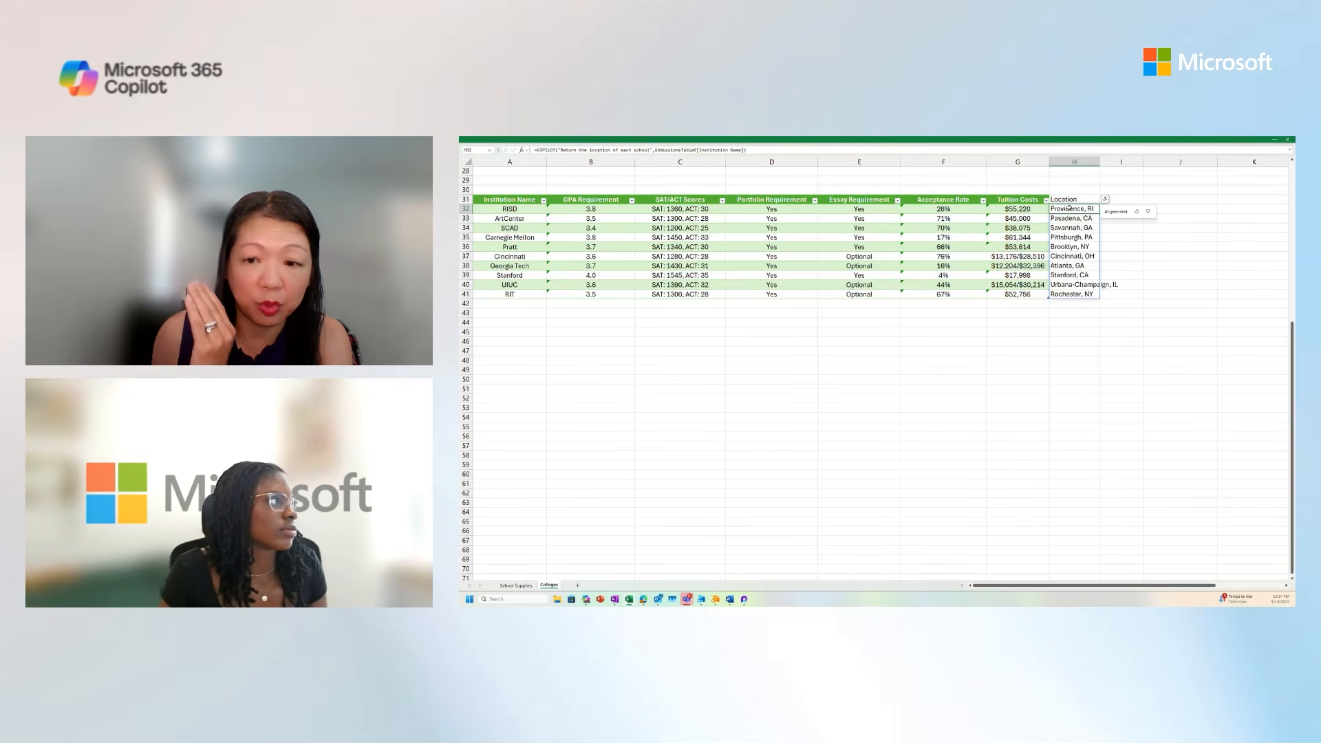